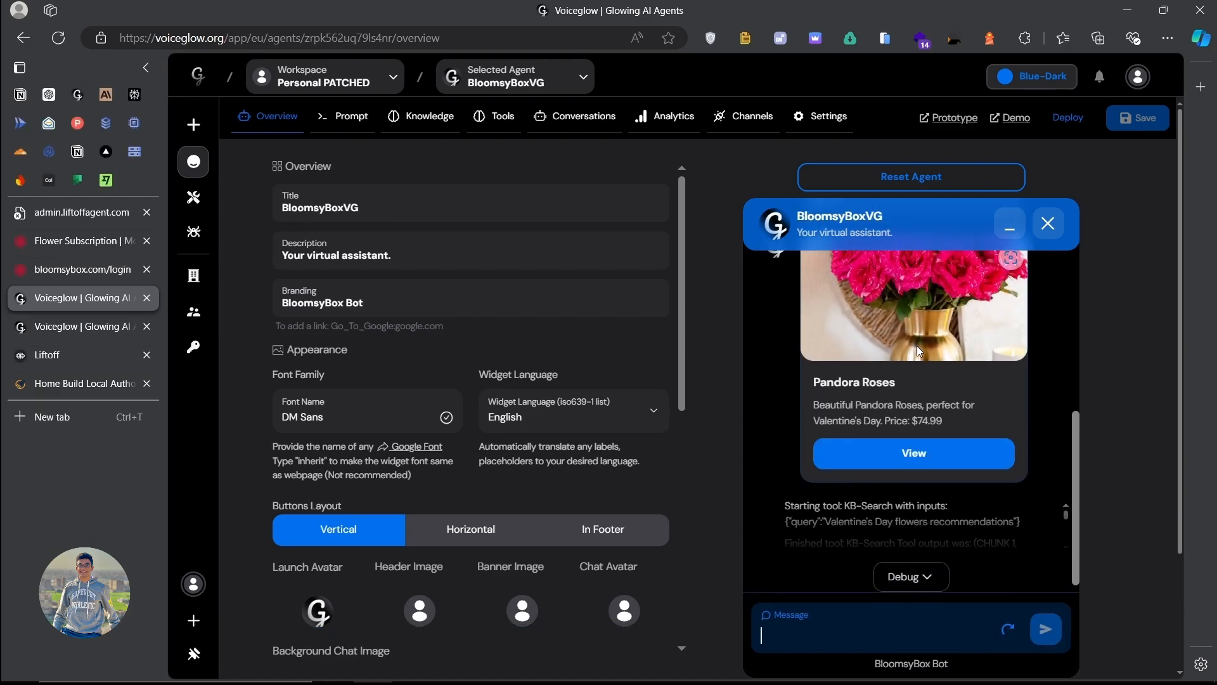
Step: Open the Pandora Roses product page from its card in the BloomsyBoxVG test chat
{"action": "scroll", "coordinate": [933, 368], "scroll_direction": "up", "scroll_amount": 1}
{"action": "scroll", "coordinate": [936, 369], "scroll_direction": "down", "scroll_amount": 2}
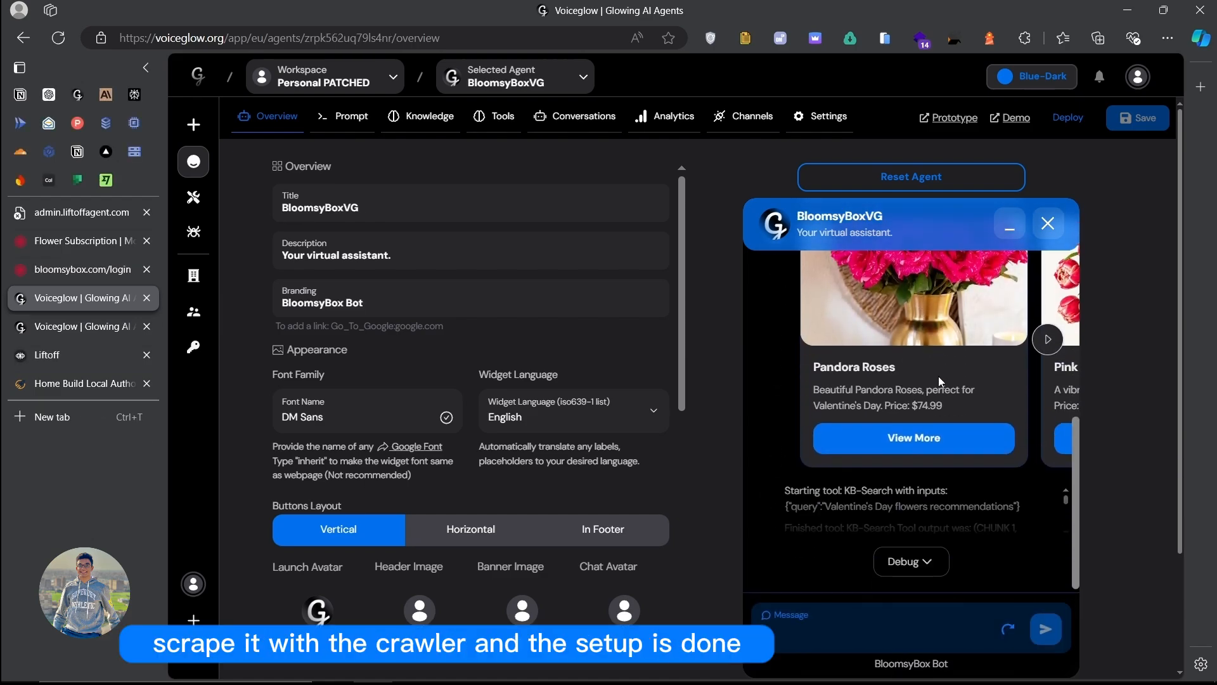
{"action": "scroll", "coordinate": [833, 352], "scroll_direction": "right", "scroll_amount": 4}
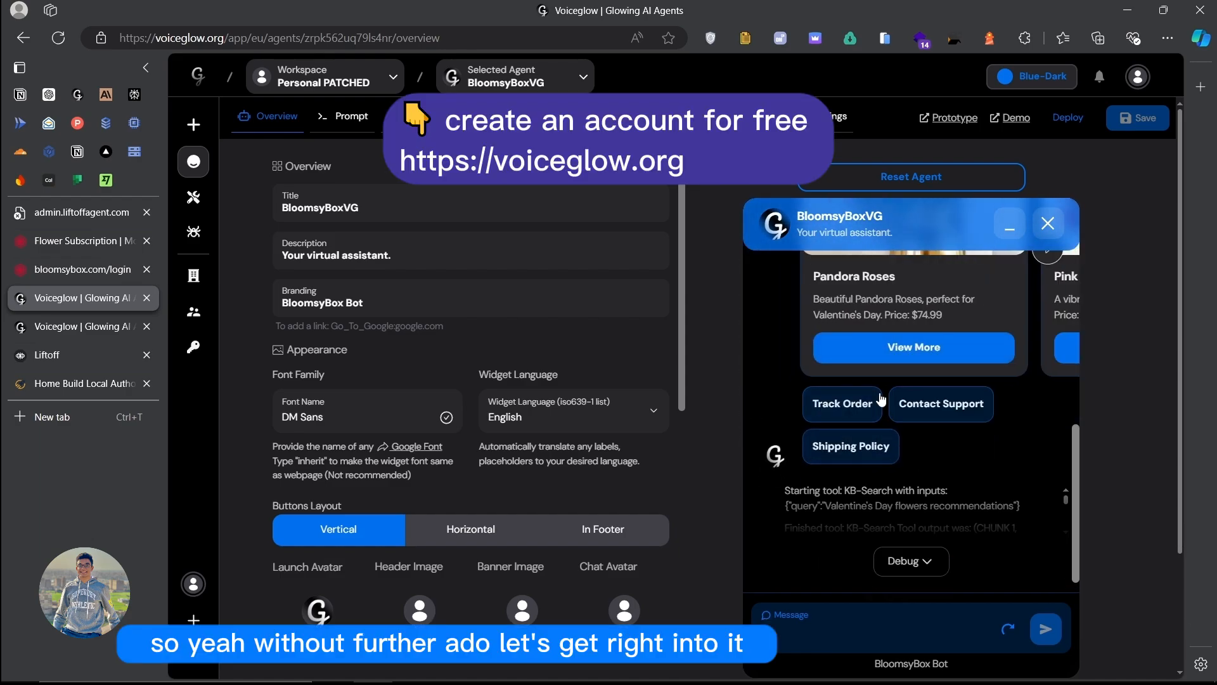
{"action": "left_click", "coordinate": [875, 347]}
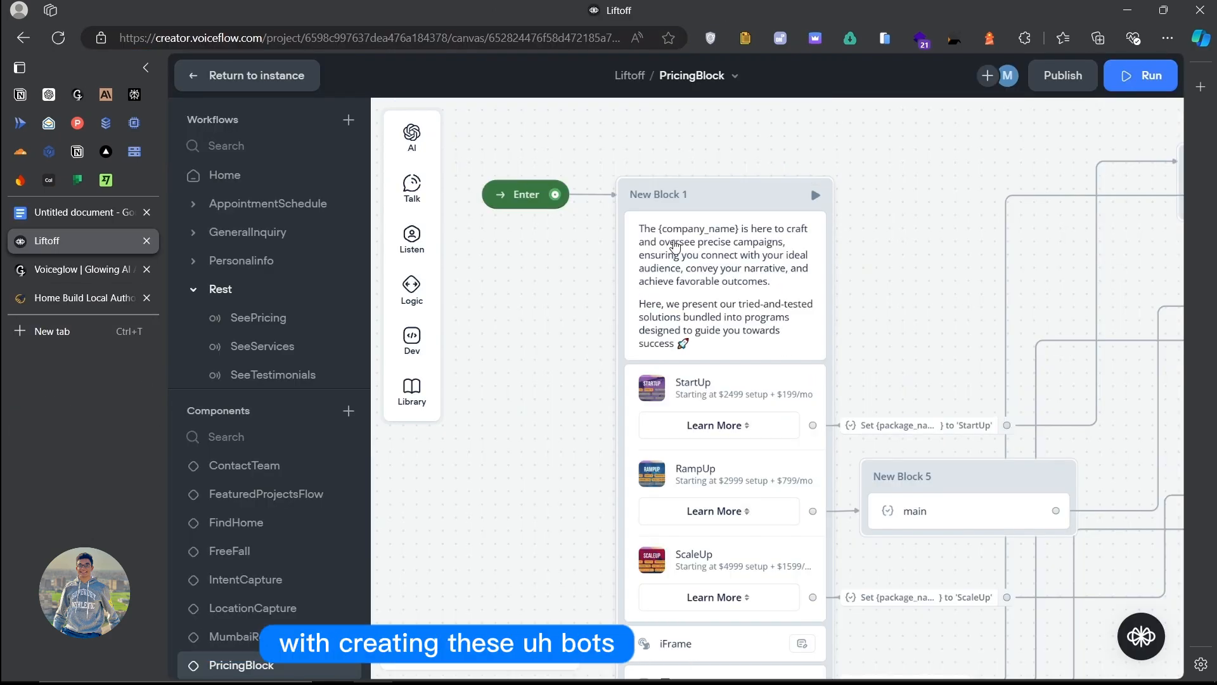
{"action": "left_click", "coordinate": [83, 297]}
{"action": "scroll", "coordinate": [667, 283], "scroll_direction": "down", "scroll_amount": 4}
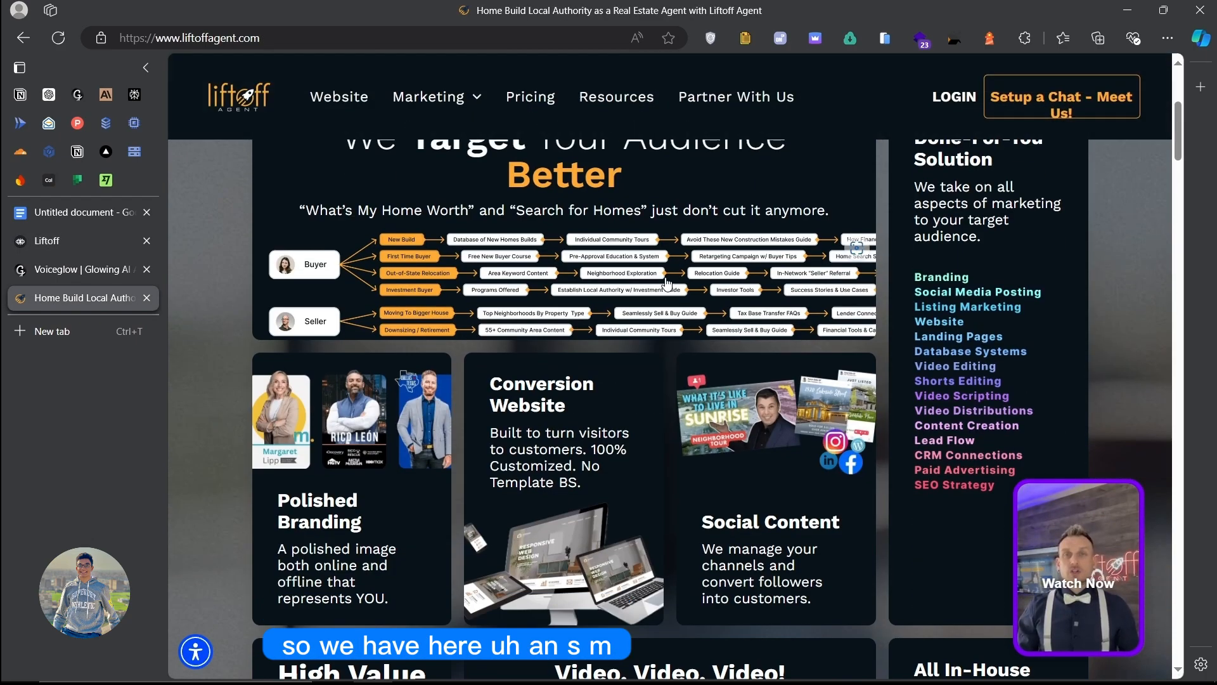
{"action": "scroll", "coordinate": [666, 284], "scroll_direction": "down", "scroll_amount": 3}
{"action": "scroll", "coordinate": [681, 455], "scroll_direction": "up", "scroll_amount": 8}
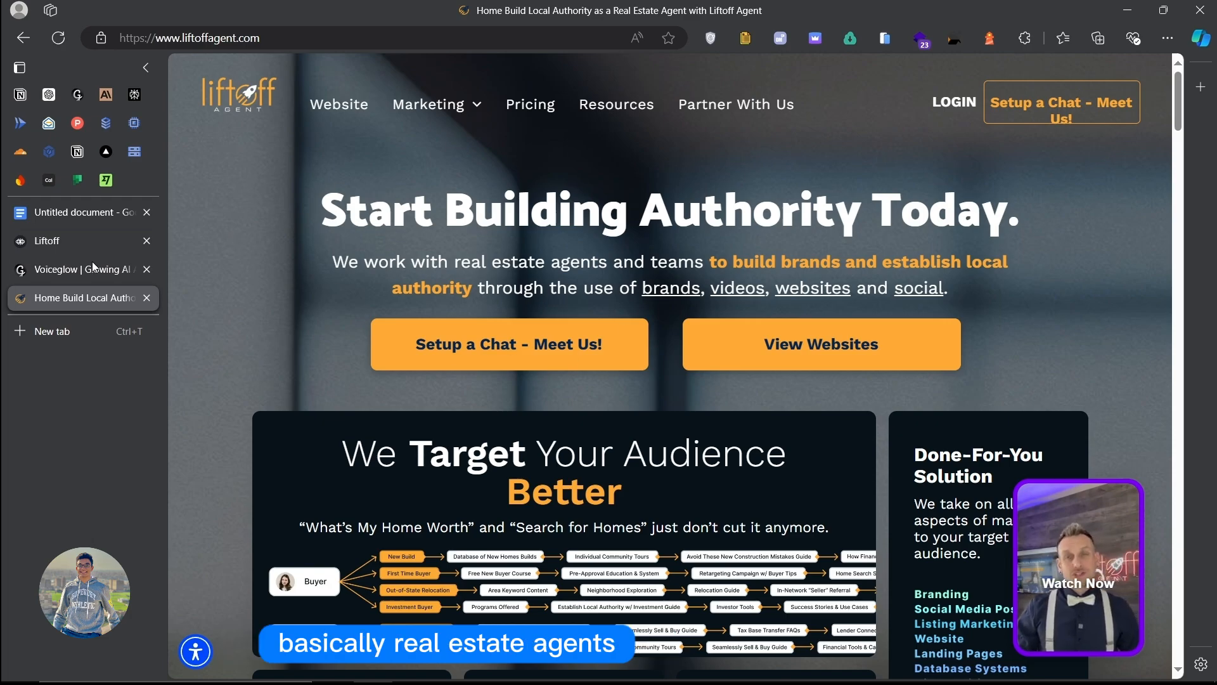
{"action": "left_click", "coordinate": [66, 262]}
Step: Return to the Liftoff PricingBlock canvas and scroll around its pricing flow
{"action": "left_click", "coordinate": [127, 240]}
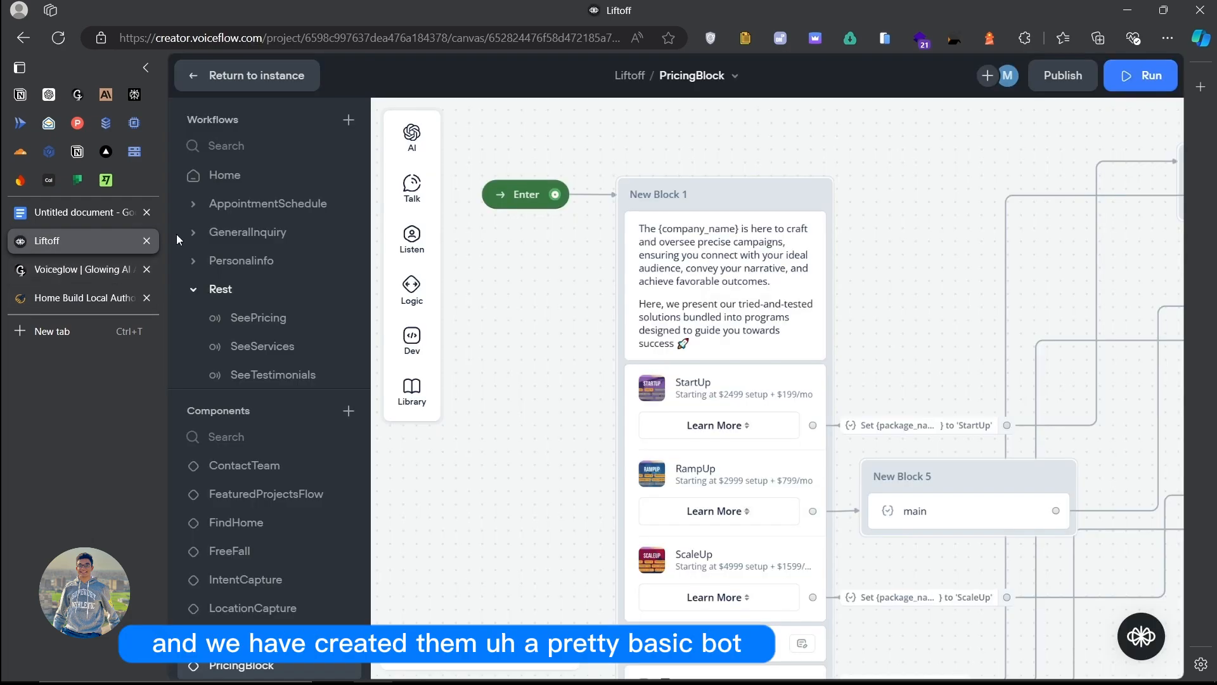
{"action": "scroll", "coordinate": [690, 353], "scroll_direction": "down", "scroll_amount": 4}
{"action": "scroll", "coordinate": [689, 353], "scroll_direction": "up", "scroll_amount": 6}
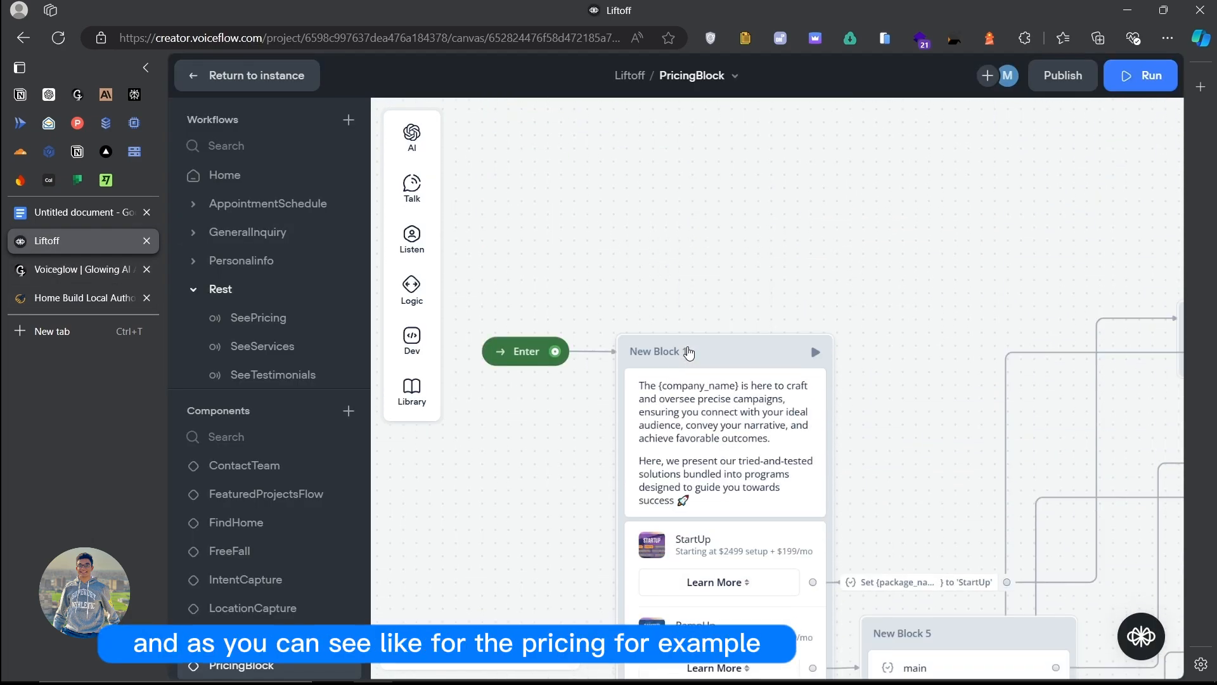
{"action": "scroll", "coordinate": [689, 352], "scroll_direction": "down", "scroll_amount": 4}
{"action": "scroll", "coordinate": [684, 351], "scroll_direction": "up", "scroll_amount": 1}
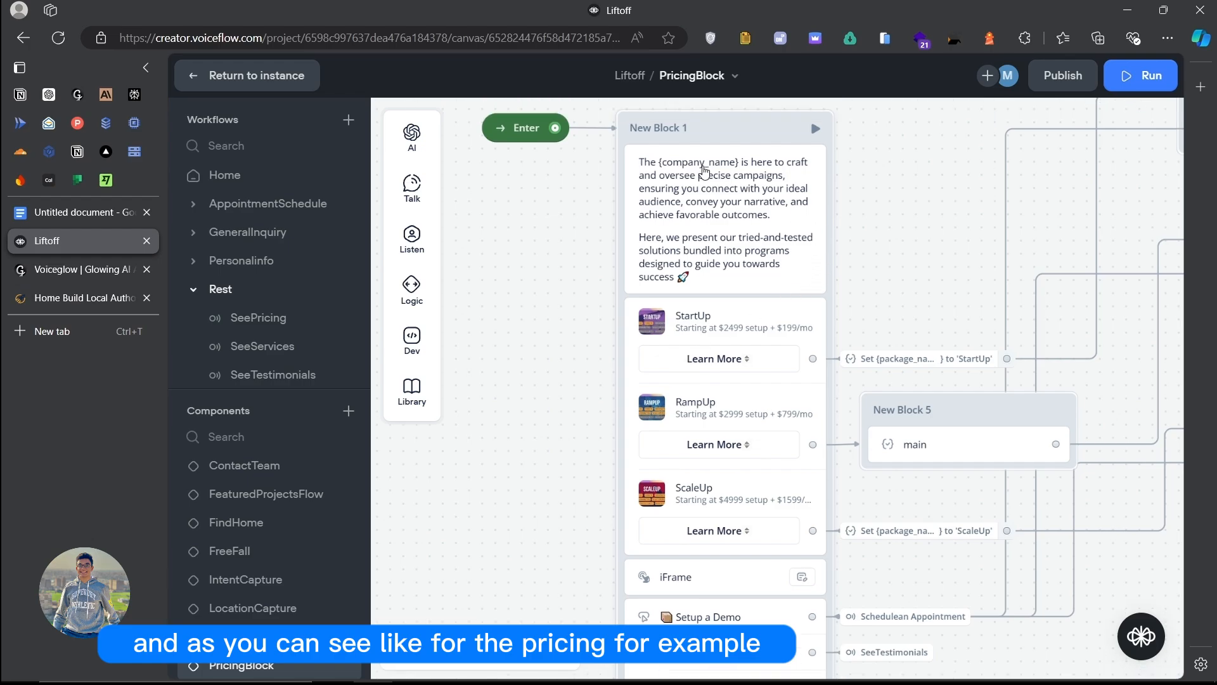
{"action": "scroll", "coordinate": [699, 279], "scroll_direction": "down", "scroll_amount": 3}
{"action": "scroll", "coordinate": [703, 329], "scroll_direction": "down", "scroll_amount": 3}
{"action": "scroll", "coordinate": [708, 377], "scroll_direction": "up", "scroll_amount": 1}
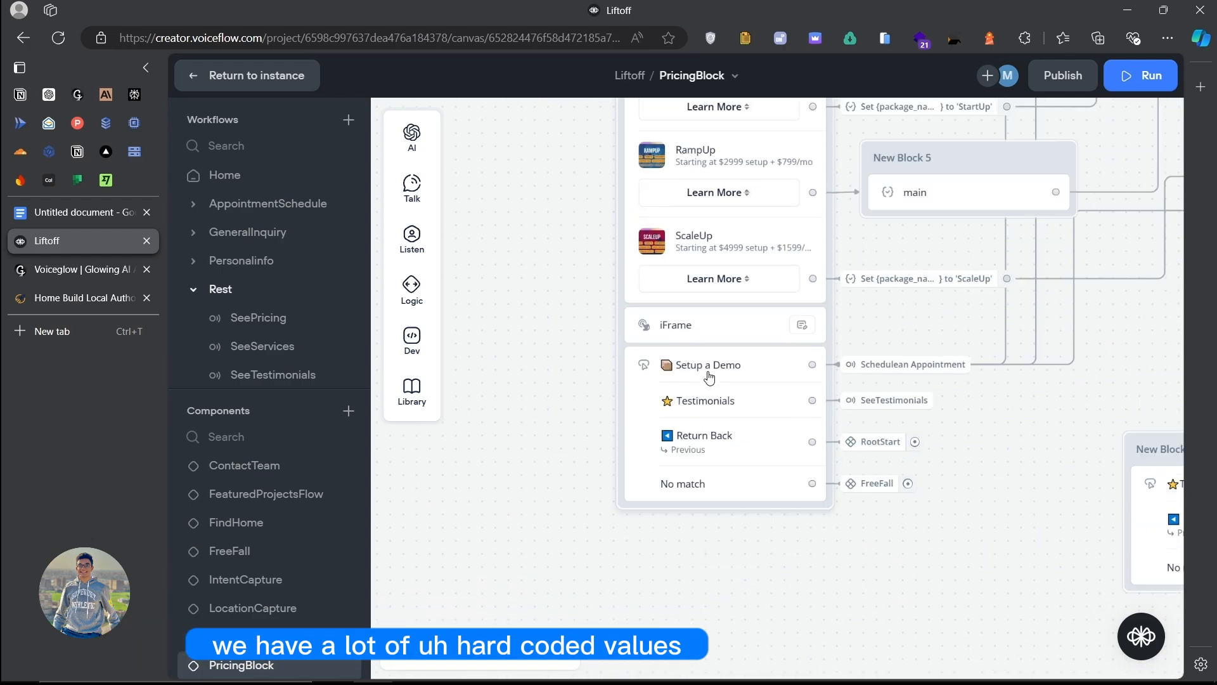
{"action": "scroll", "coordinate": [709, 378], "scroll_direction": "up", "scroll_amount": 5}
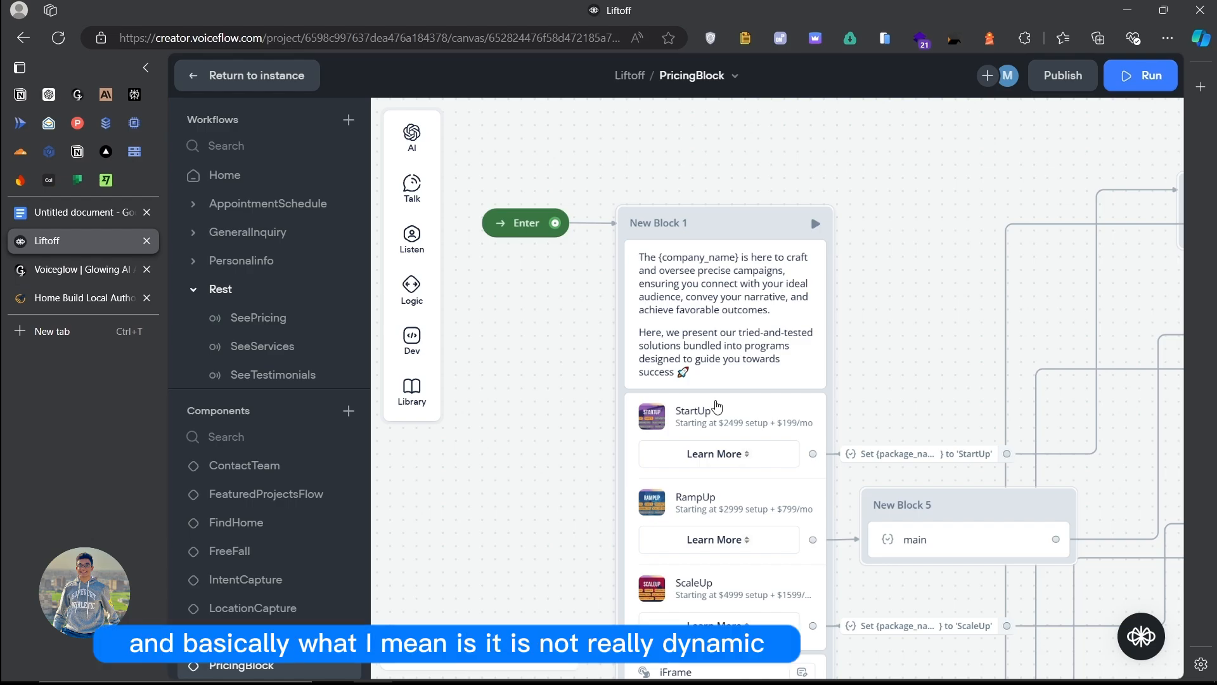
{"action": "scroll", "coordinate": [676, 352], "scroll_direction": "down", "scroll_amount": 5}
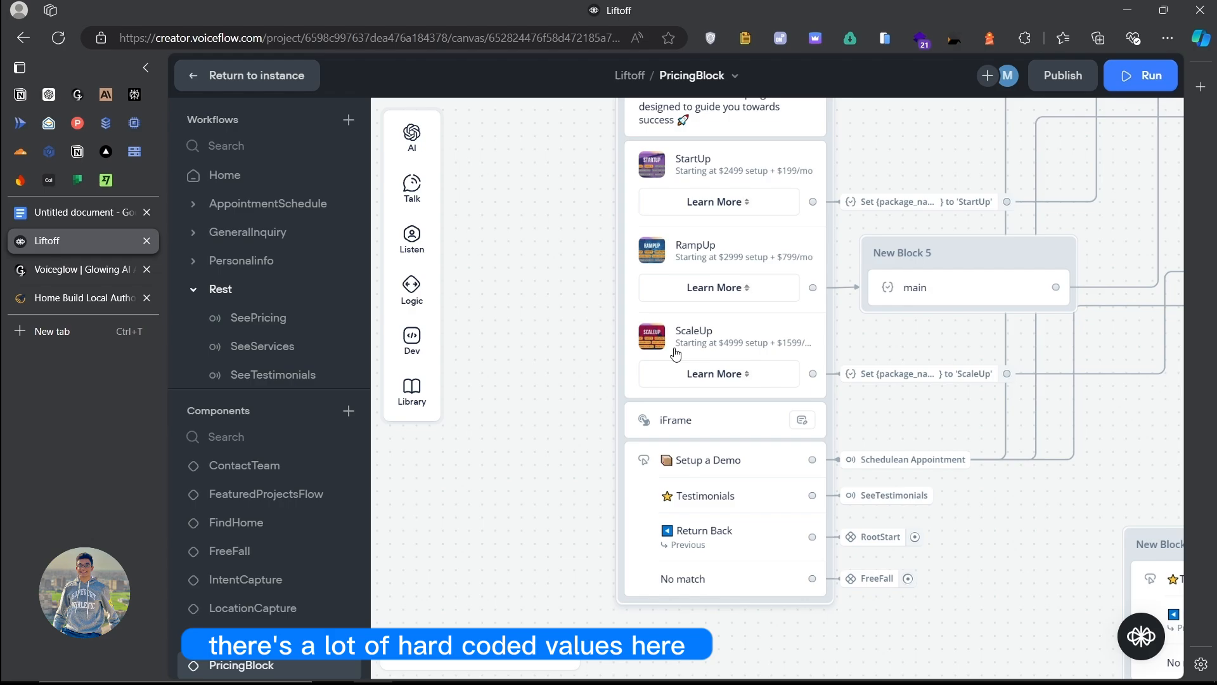
{"action": "scroll", "coordinate": [675, 353], "scroll_direction": "up", "scroll_amount": 1}
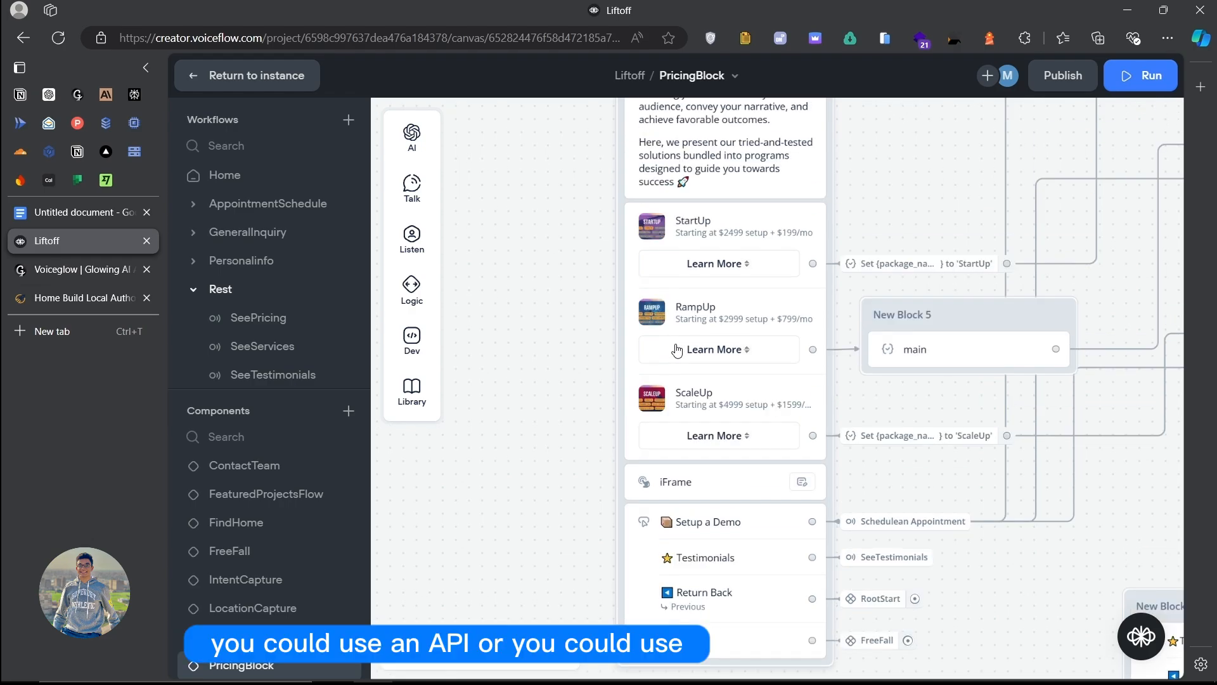
Step: Inspect the hard-coded pricing carousel step's settings, then move to the LiftoffAgent in Voiceglow
{"action": "left_click", "coordinate": [713, 308]}
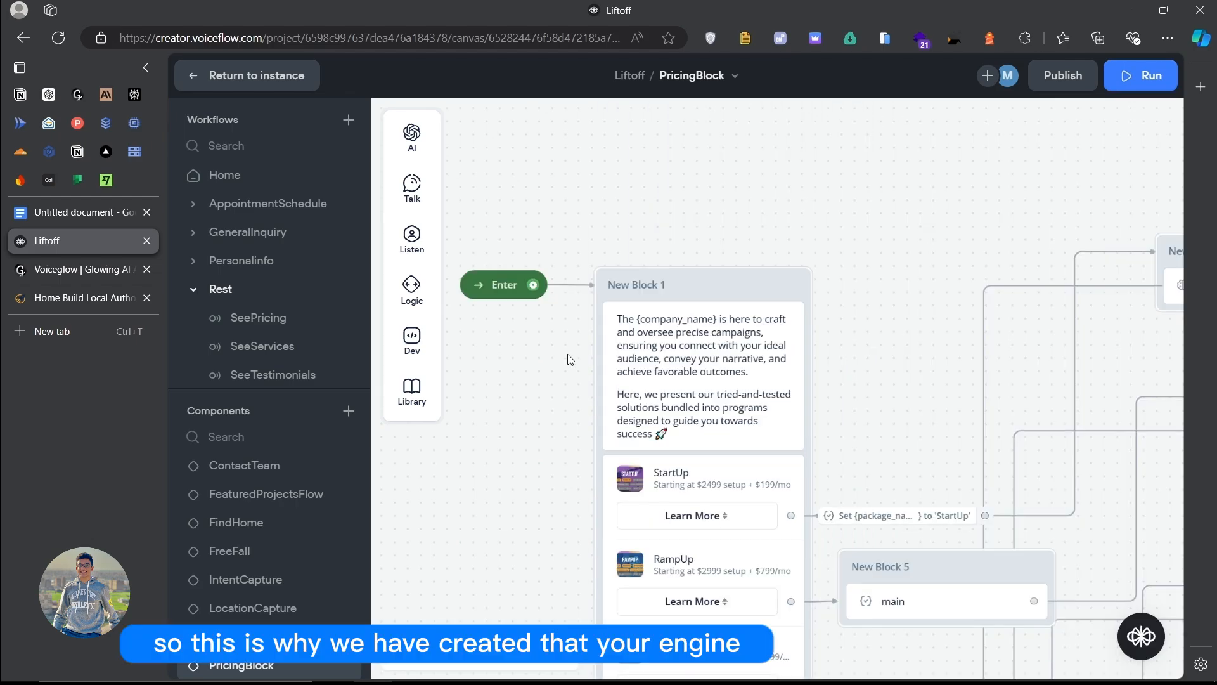
{"action": "scroll", "coordinate": [570, 359], "scroll_direction": "down", "scroll_amount": 1}
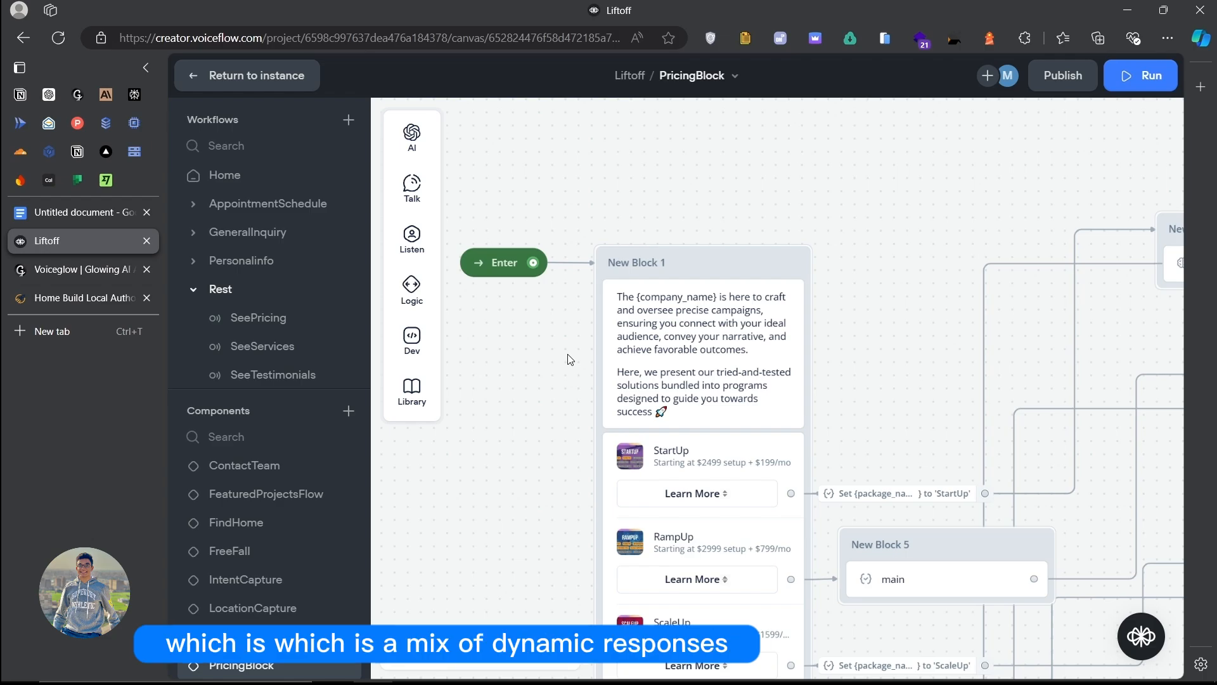
{"action": "scroll", "coordinate": [569, 359], "scroll_direction": "down", "scroll_amount": 2}
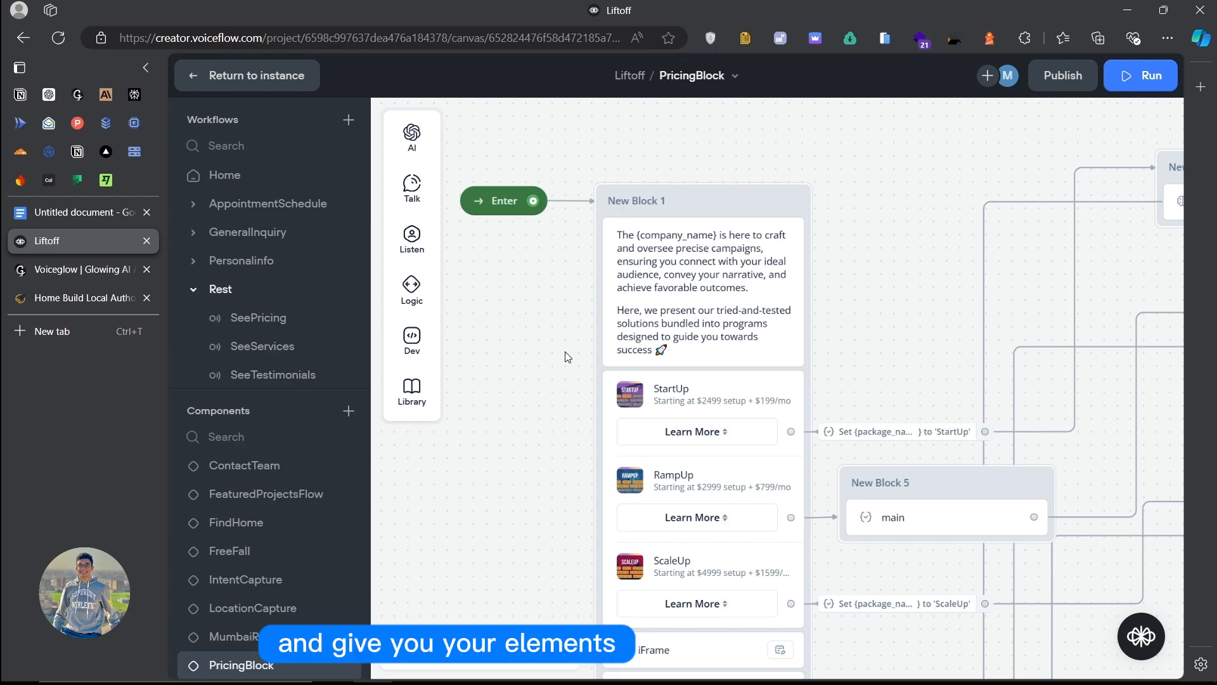
{"action": "key", "text": "ctrl+Tab"}
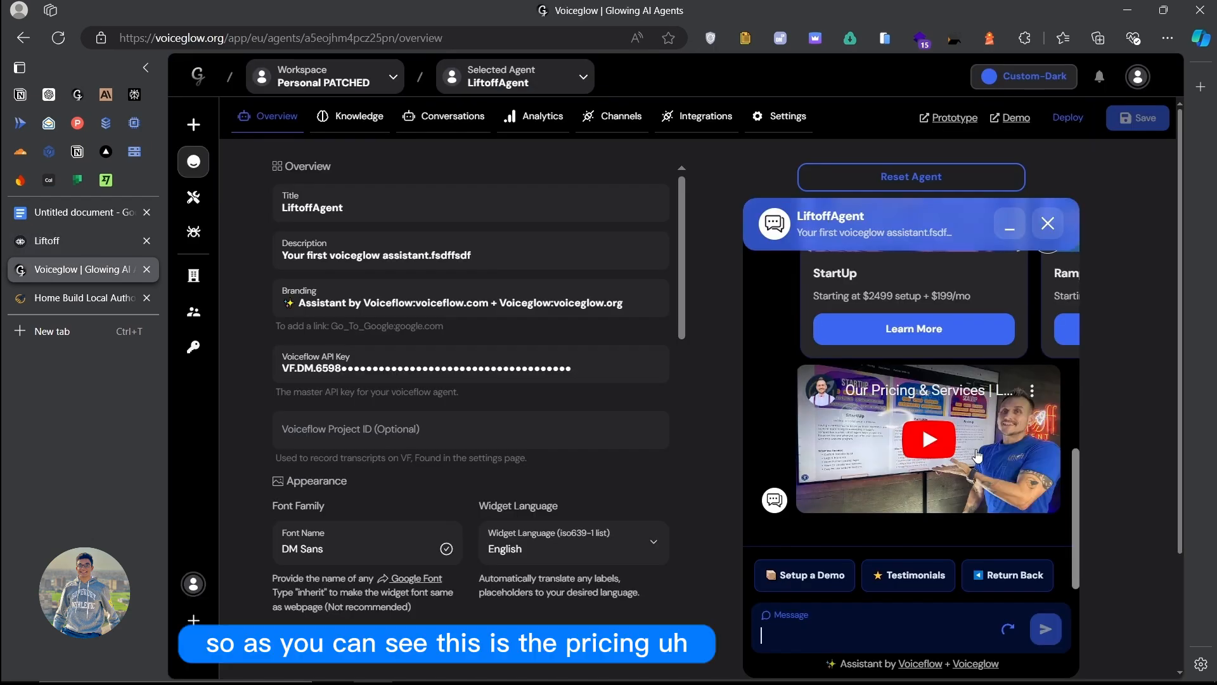
Step: Review LiftoffAgent's StartUp pricing card and video reply, then bring up the VGLiftoff agent
{"action": "scroll", "coordinate": [923, 454], "scroll_direction": "up", "scroll_amount": 3}
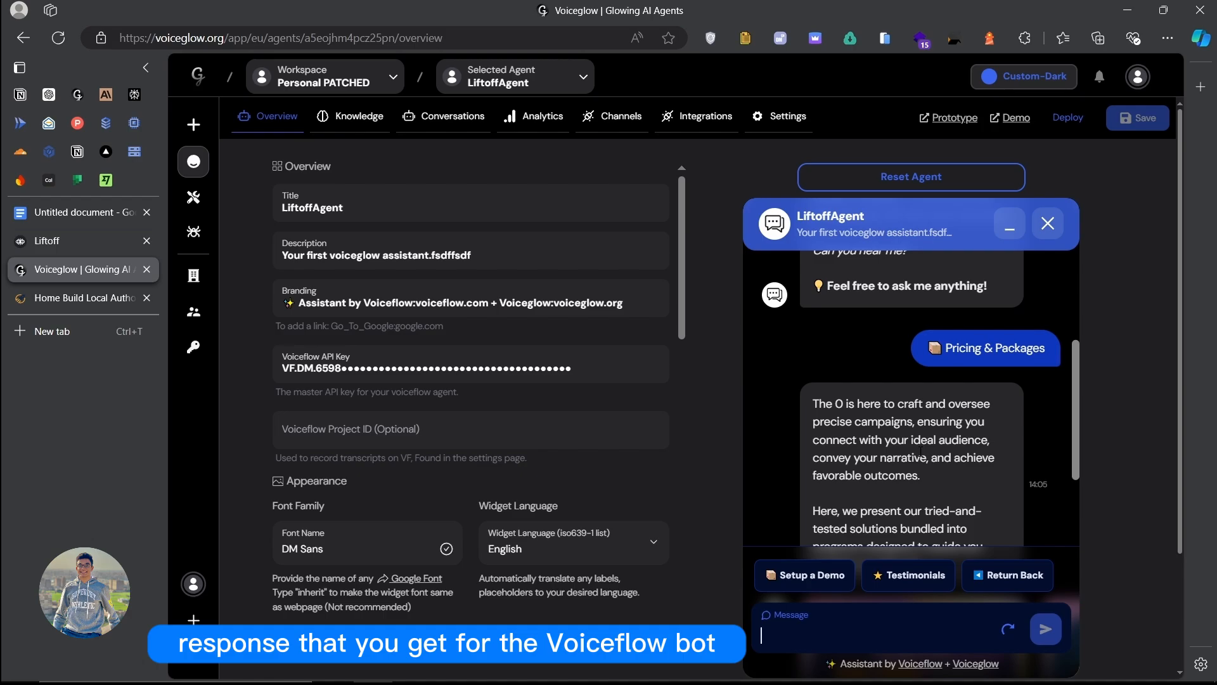
{"action": "scroll", "coordinate": [918, 448], "scroll_direction": "down", "scroll_amount": 5}
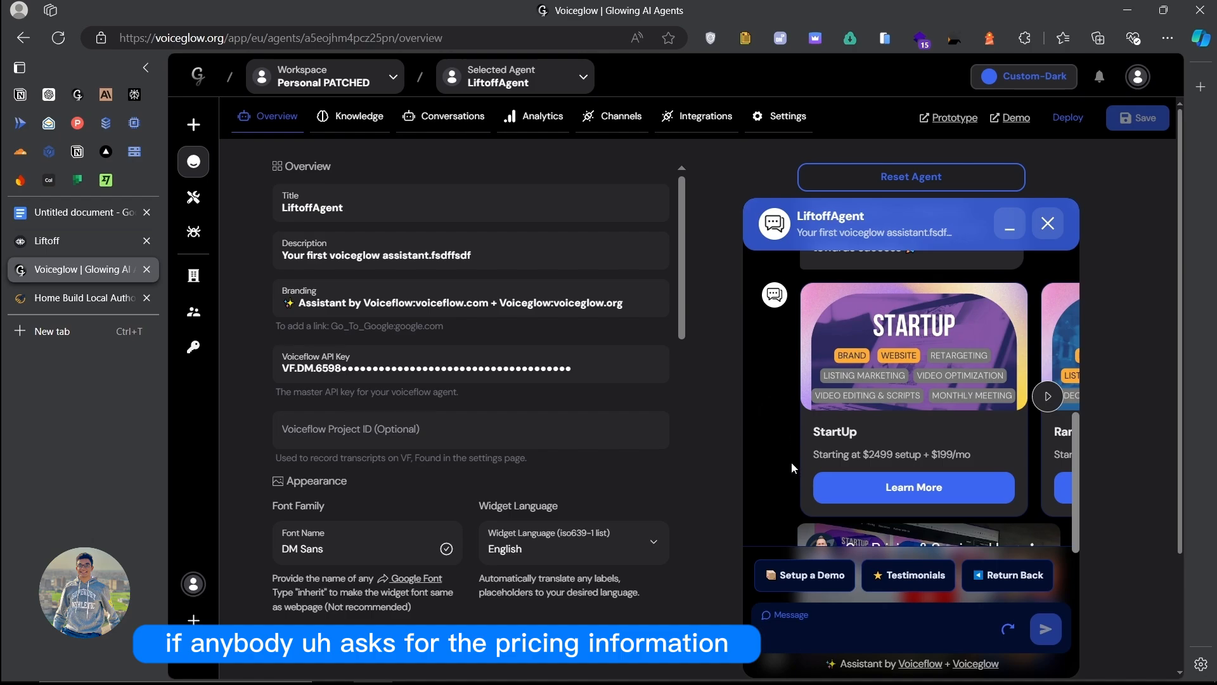
{"action": "scroll", "coordinate": [903, 439], "scroll_direction": "up", "scroll_amount": 2}
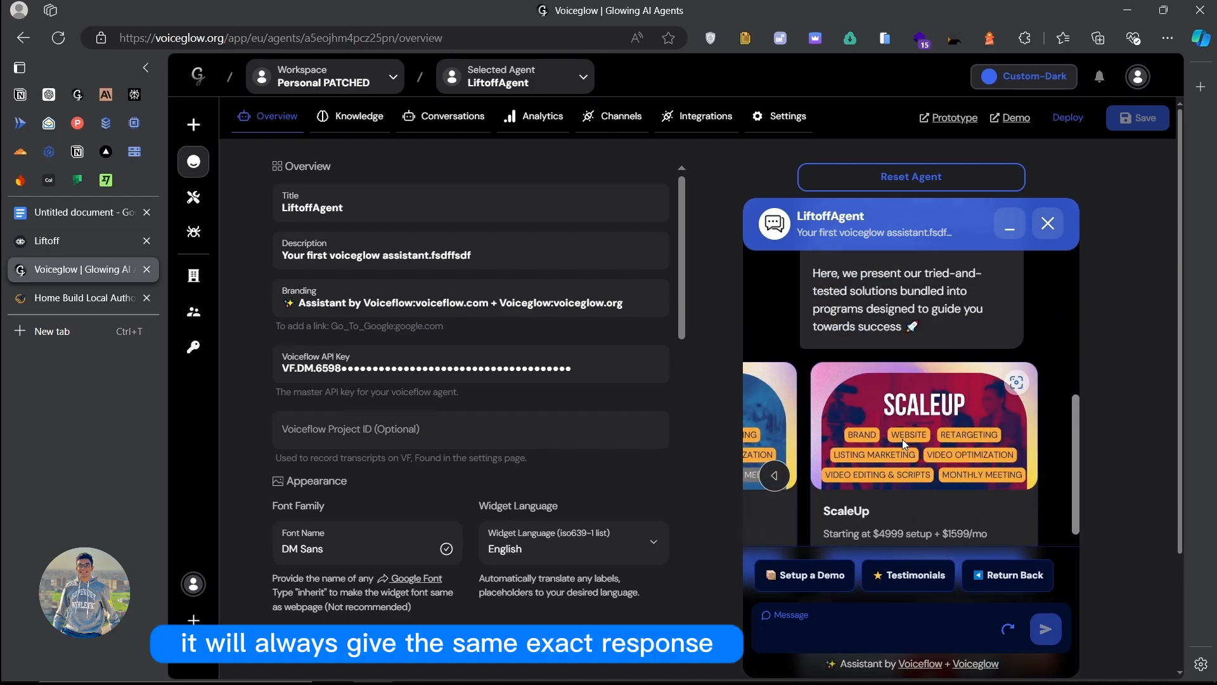
{"action": "scroll", "coordinate": [903, 439], "scroll_direction": "up", "scroll_amount": 4}
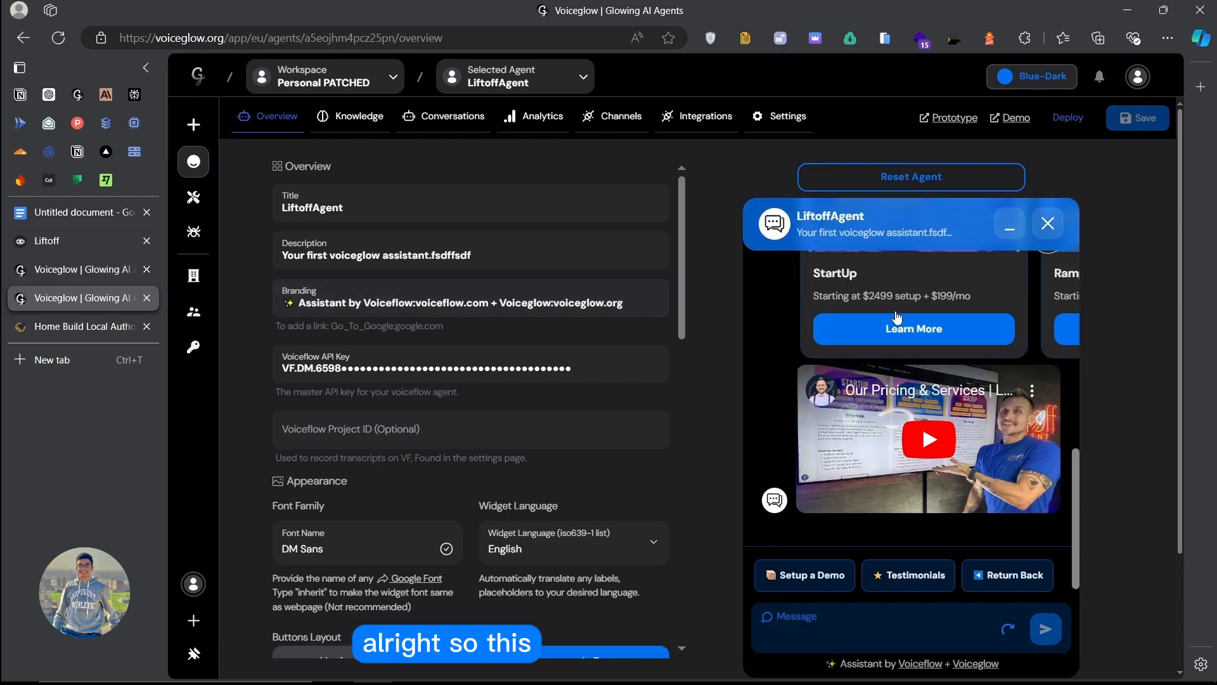
{"action": "left_click", "coordinate": [78, 269]}
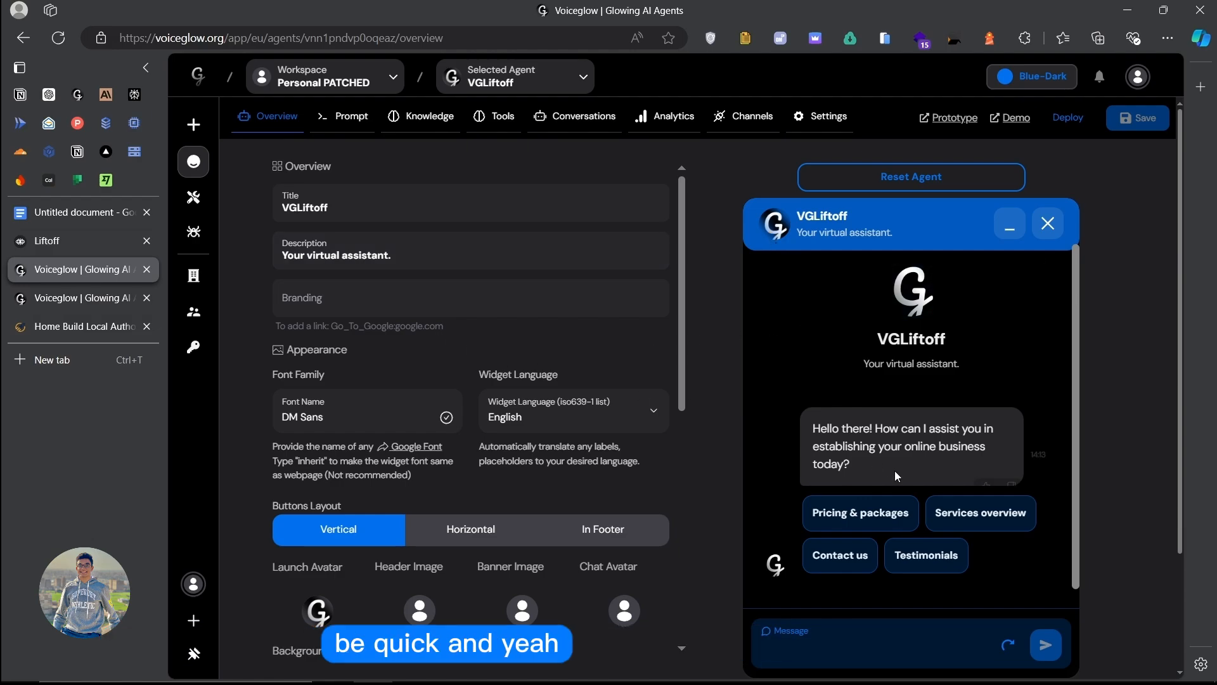
Step: Restart the VGLiftoff test chat, ask for Pricing & packages, and browse the pricing carousel
{"action": "left_click", "coordinate": [944, 179]}
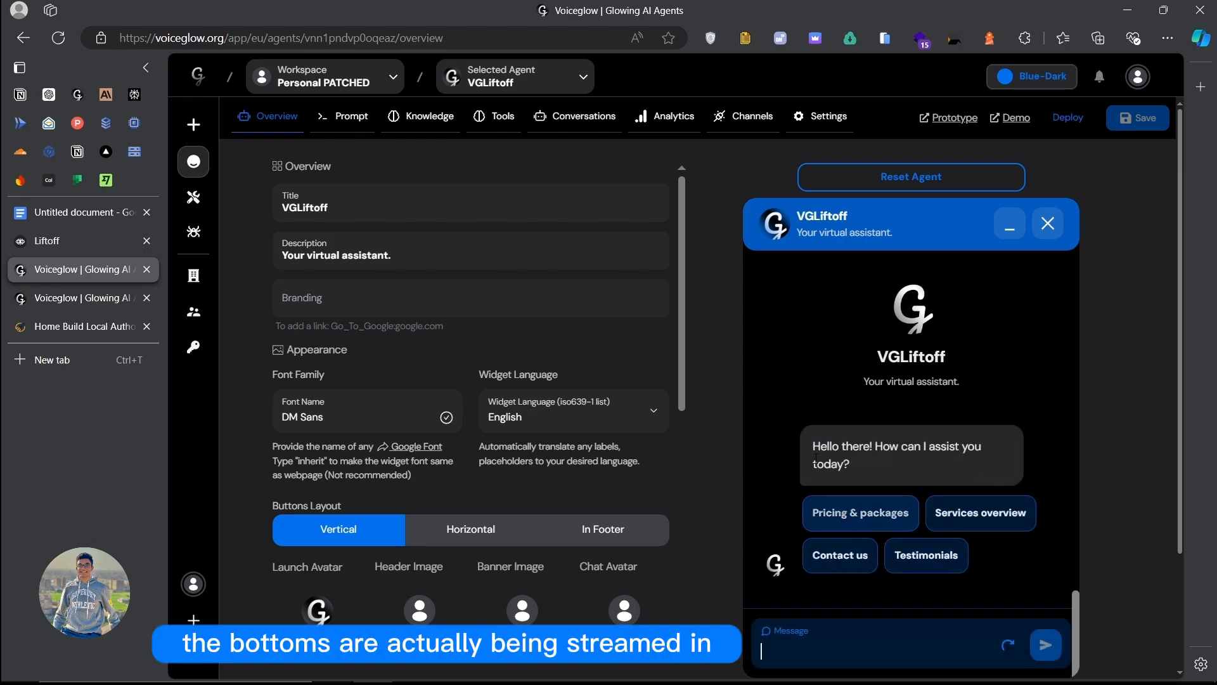
{"action": "left_click", "coordinate": [854, 511]}
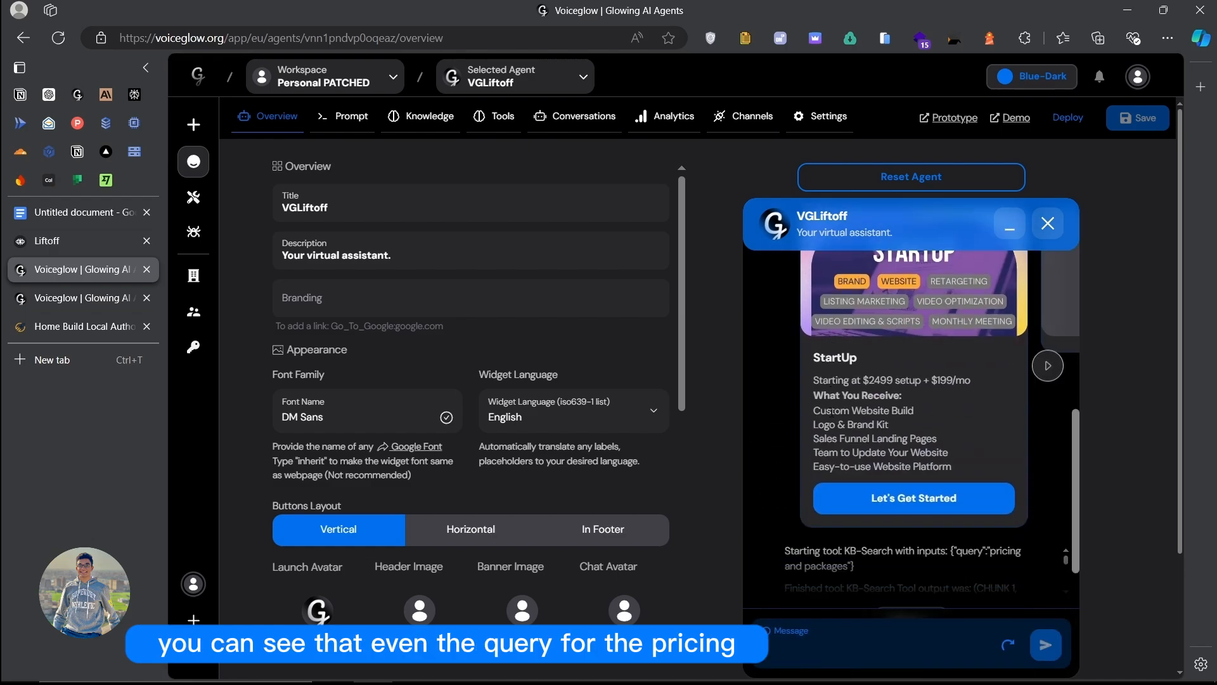
{"action": "scroll", "coordinate": [894, 392], "scroll_direction": "up", "scroll_amount": 1}
{"action": "scroll", "coordinate": [913, 392], "scroll_direction": "down", "scroll_amount": 4}
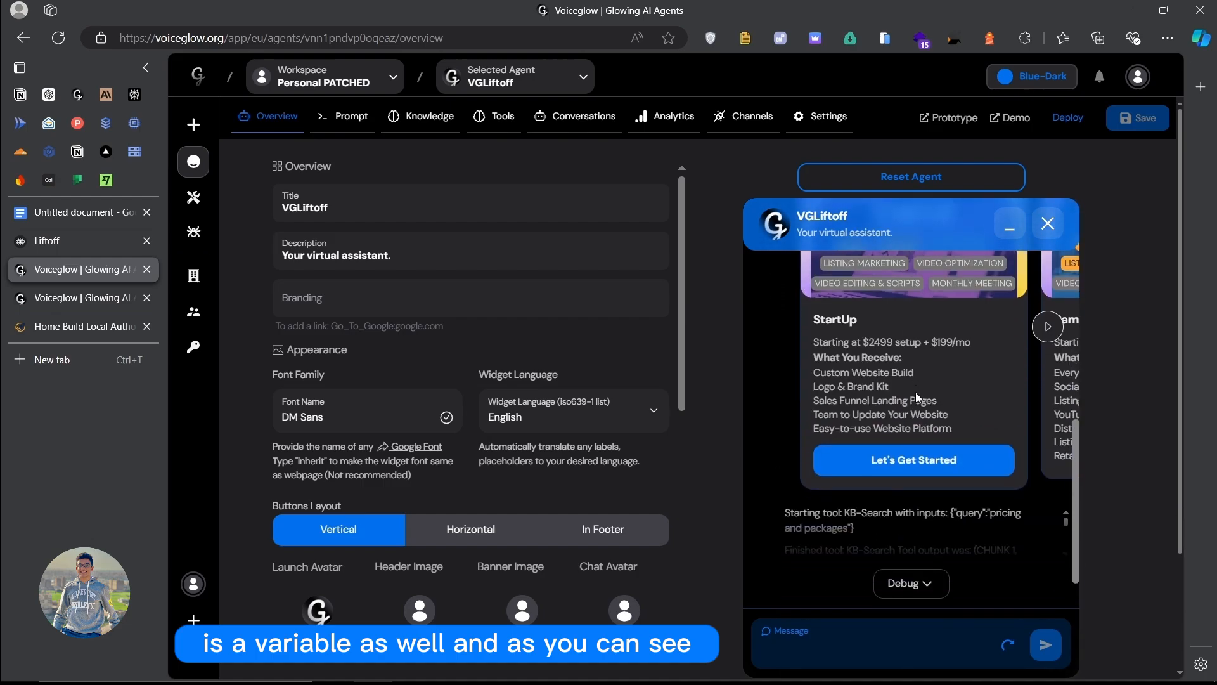
{"action": "scroll", "coordinate": [881, 380], "scroll_direction": "right", "scroll_amount": 3}
{"action": "scroll", "coordinate": [881, 380], "scroll_direction": "up", "scroll_amount": 1}
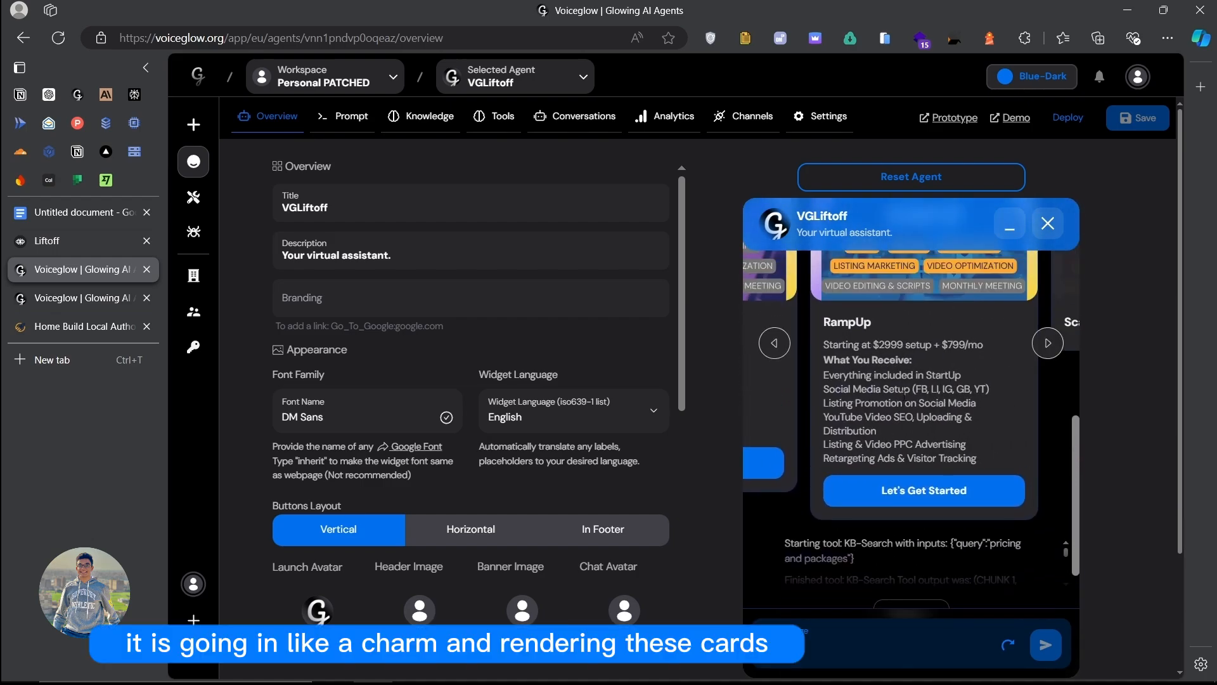
{"action": "scroll", "coordinate": [894, 387], "scroll_direction": "right", "scroll_amount": 3}
{"action": "scroll", "coordinate": [901, 393], "scroll_direction": "up", "scroll_amount": 1}
{"action": "scroll", "coordinate": [913, 419], "scroll_direction": "left", "scroll_amount": 5}
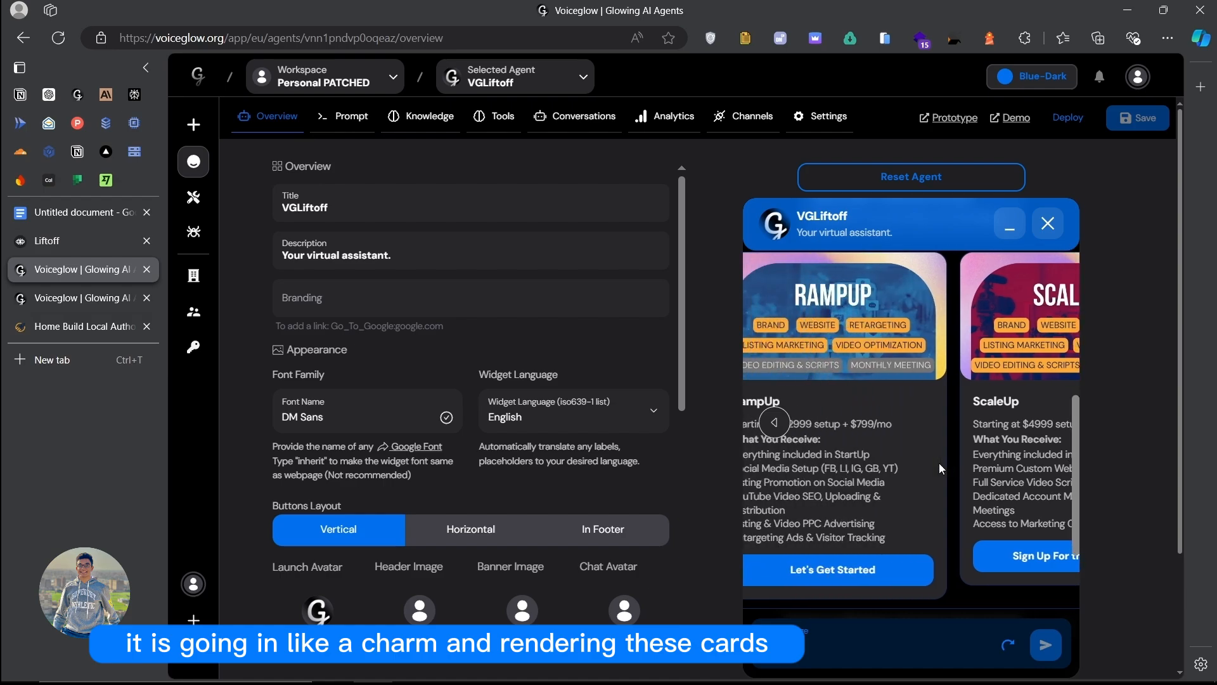
{"action": "scroll", "coordinate": [942, 469], "scroll_direction": "right", "scroll_amount": 5}
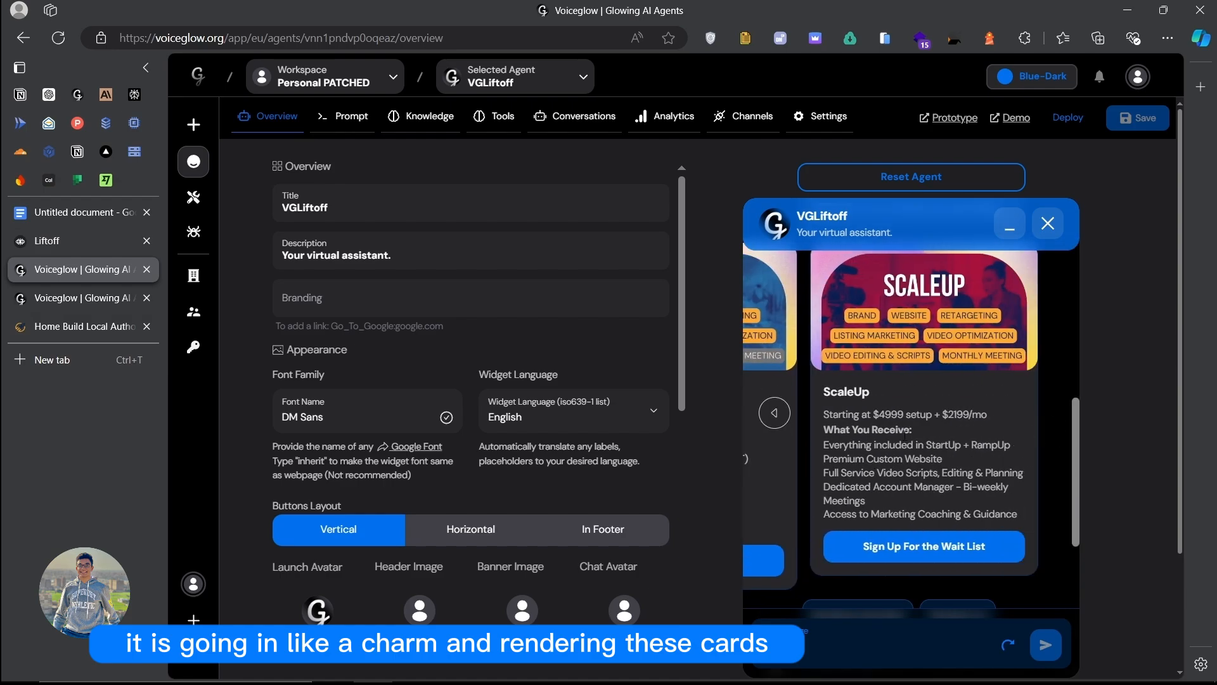
{"action": "scroll", "coordinate": [902, 435], "scroll_direction": "down", "scroll_amount": 2}
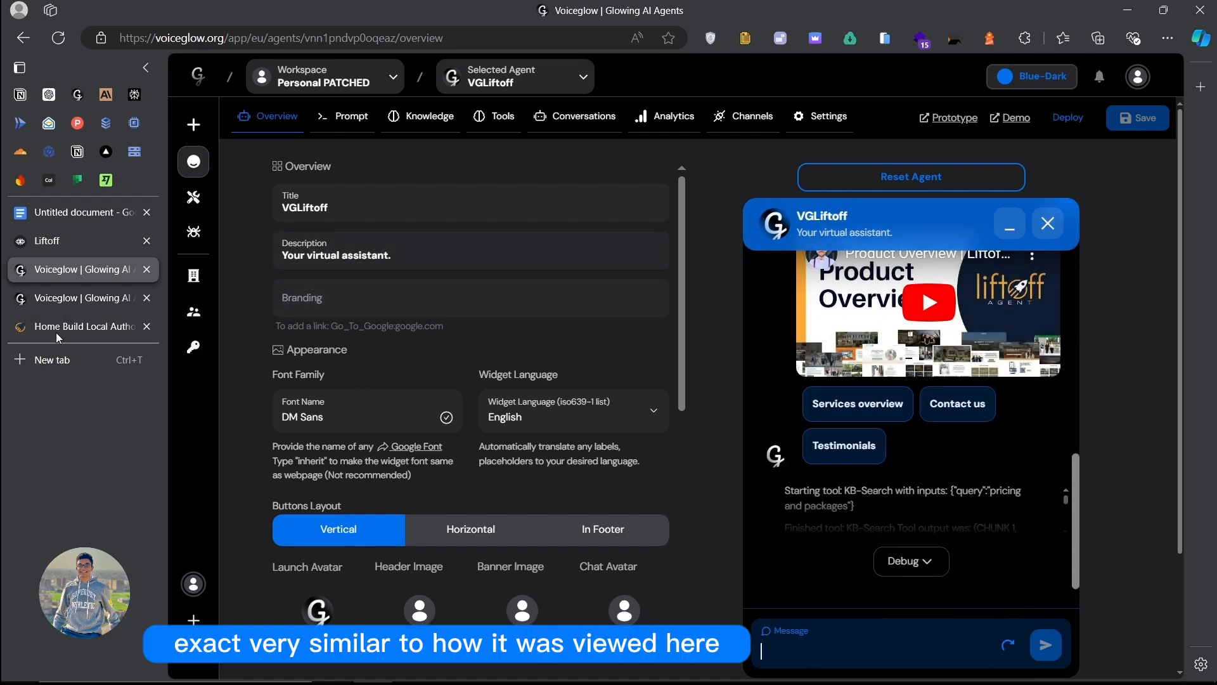
Step: Compare with LiftoffAgent's pricing carousel, then return to the VGLiftoff agent
{"action": "left_click", "coordinate": [69, 300]}
{"action": "scroll", "coordinate": [871, 446], "scroll_direction": "up", "scroll_amount": 3}
{"action": "scroll", "coordinate": [871, 444], "scroll_direction": "down", "scroll_amount": 1}
{"action": "scroll", "coordinate": [875, 412], "scroll_direction": "right", "scroll_amount": 3}
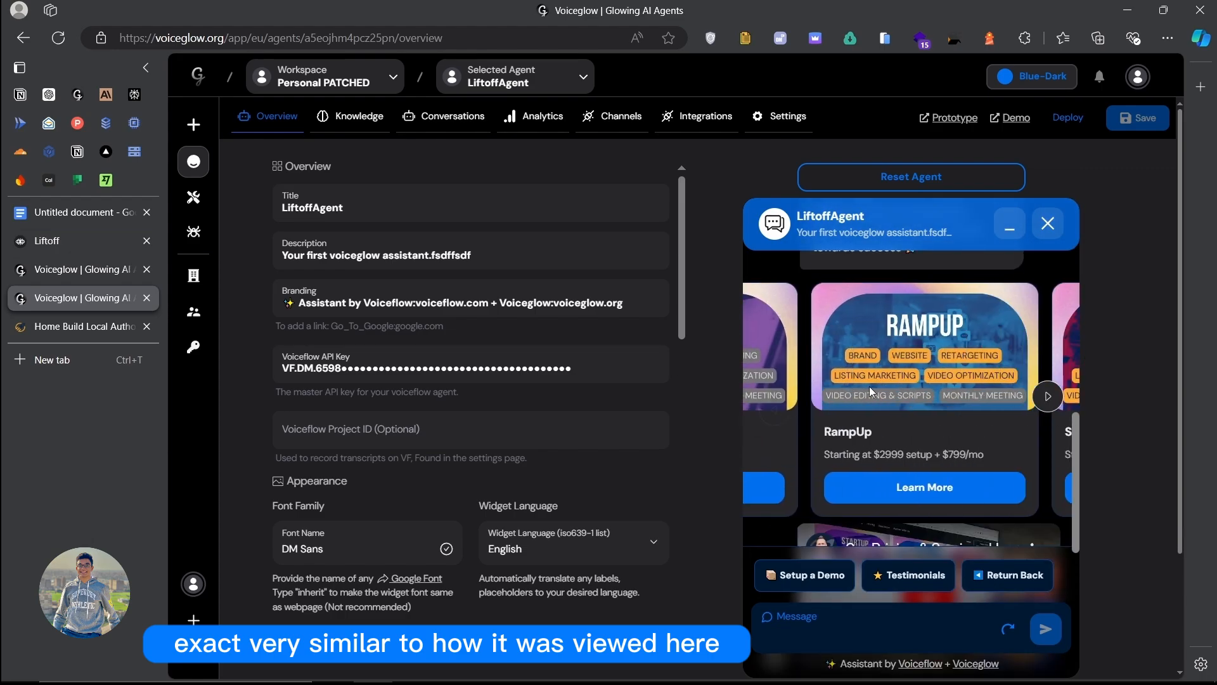
{"action": "scroll", "coordinate": [869, 386], "scroll_direction": "left", "scroll_amount": 4}
{"action": "scroll", "coordinate": [900, 406], "scroll_direction": "down", "scroll_amount": 1}
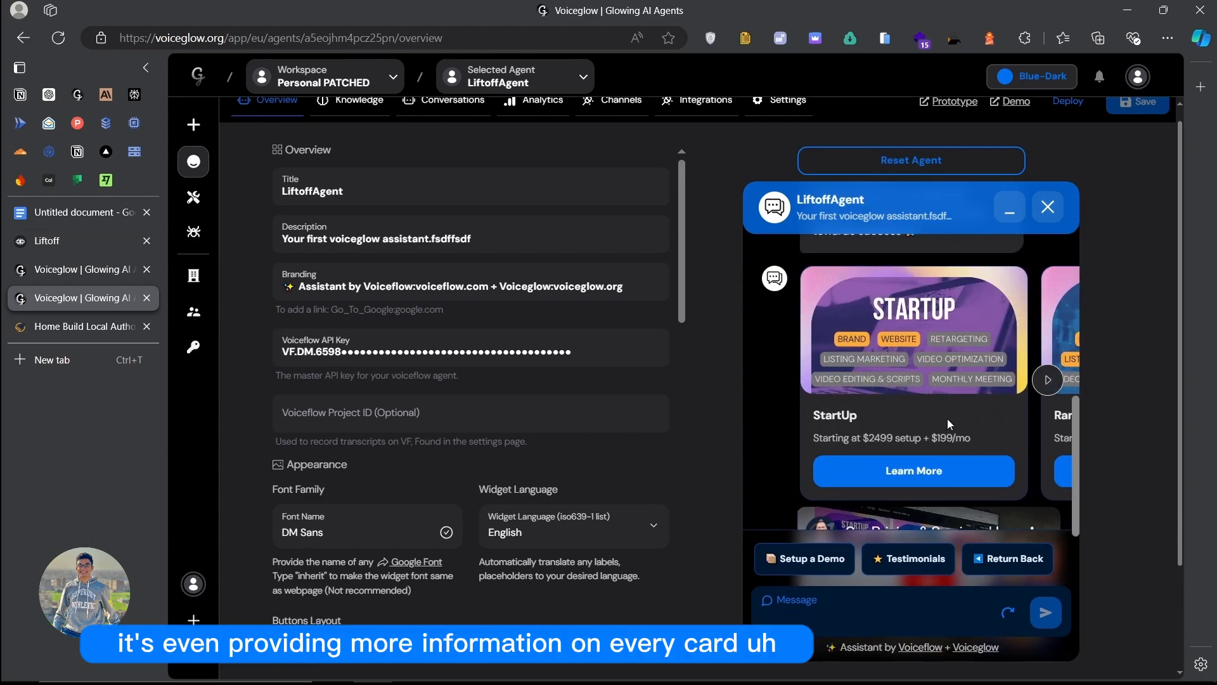
{"action": "left_click", "coordinate": [74, 274]}
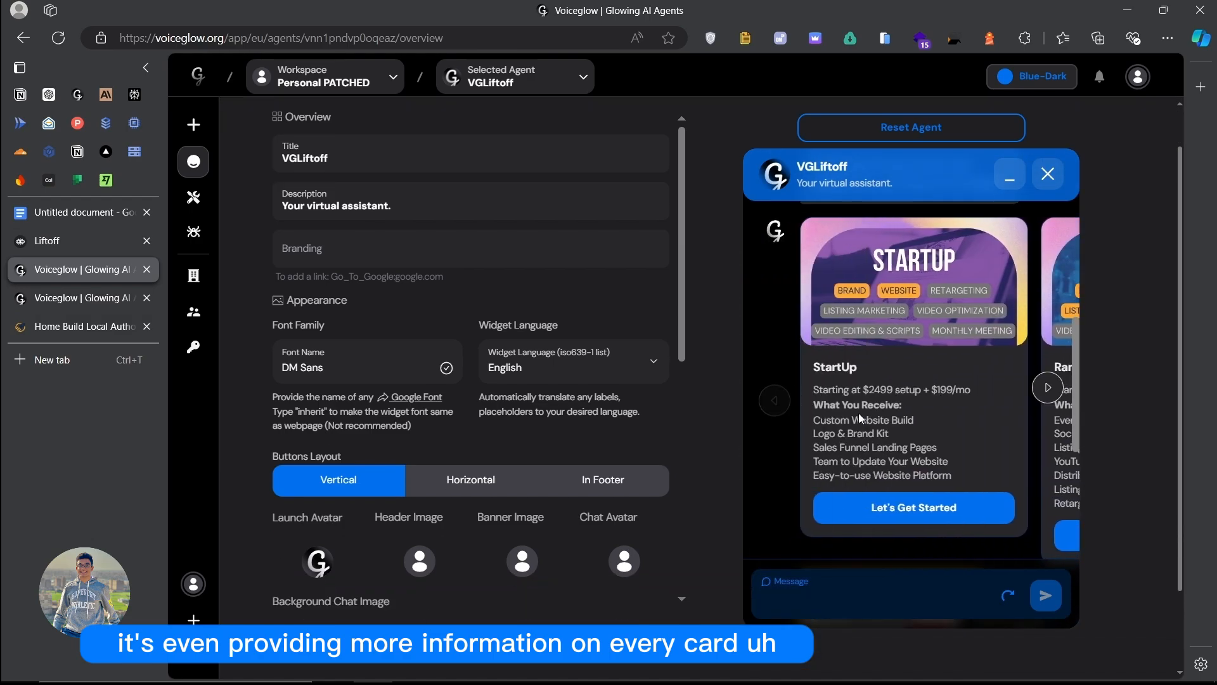
Step: Review the StartUp card's included items and follow Let's Get Started to the demo booking page
{"action": "left_click_drag", "start_coordinate": [814, 418], "coordinate": [946, 461]}
{"action": "scroll", "coordinate": [906, 424], "scroll_direction": "right", "scroll_amount": 5}
{"action": "scroll", "coordinate": [897, 416], "scroll_direction": "left", "scroll_amount": 3}
{"action": "scroll", "coordinate": [901, 409], "scroll_direction": "right", "scroll_amount": 1}
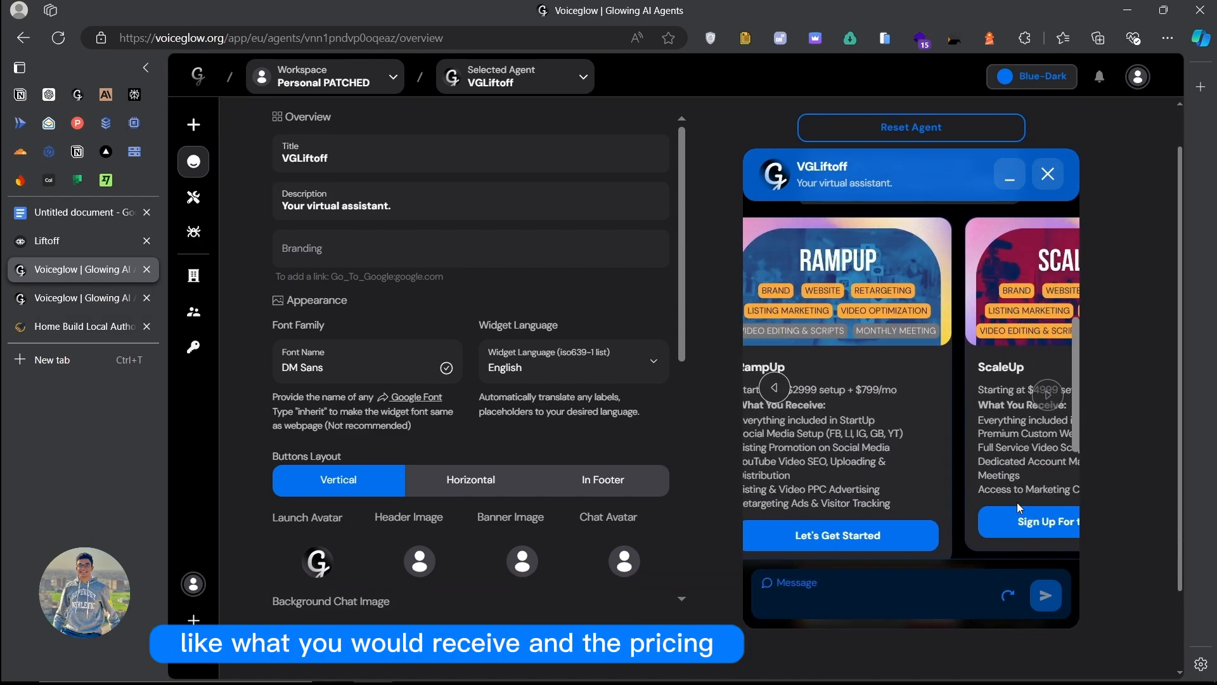
{"action": "left_click", "coordinate": [848, 535]}
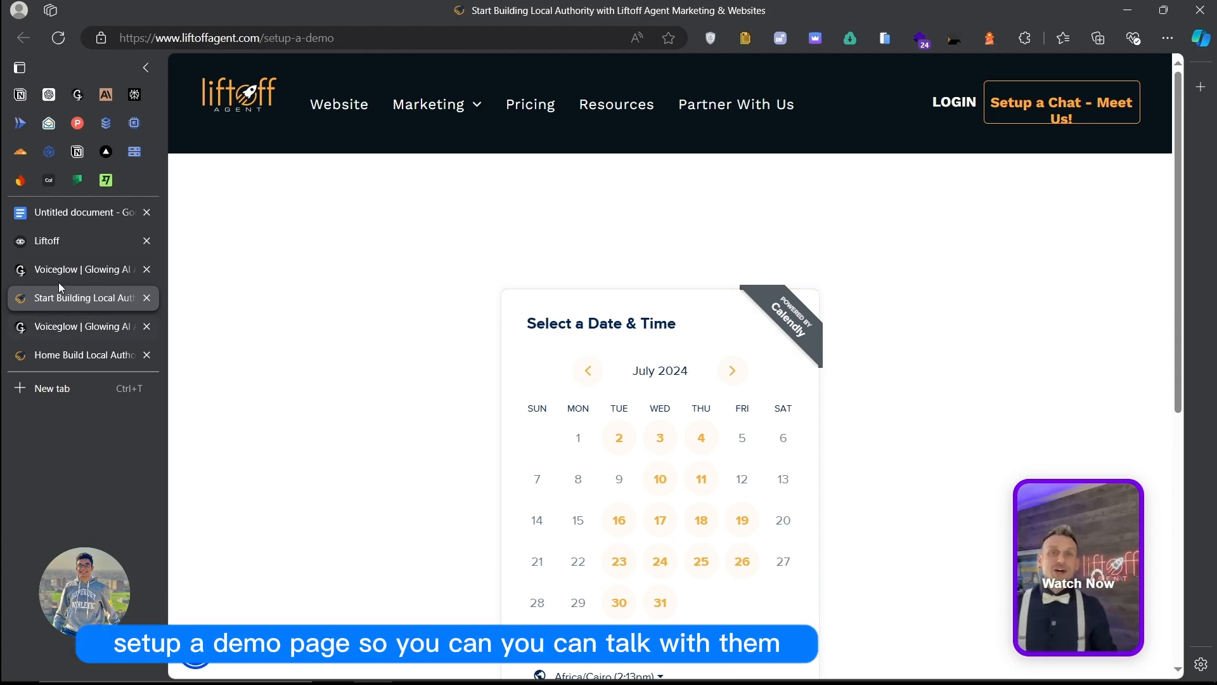
Step: Compare the VGLiftoff and LiftoffAgent chat replies, glancing at the Liftoff demo booking page
{"action": "left_click", "coordinate": [72, 266]}
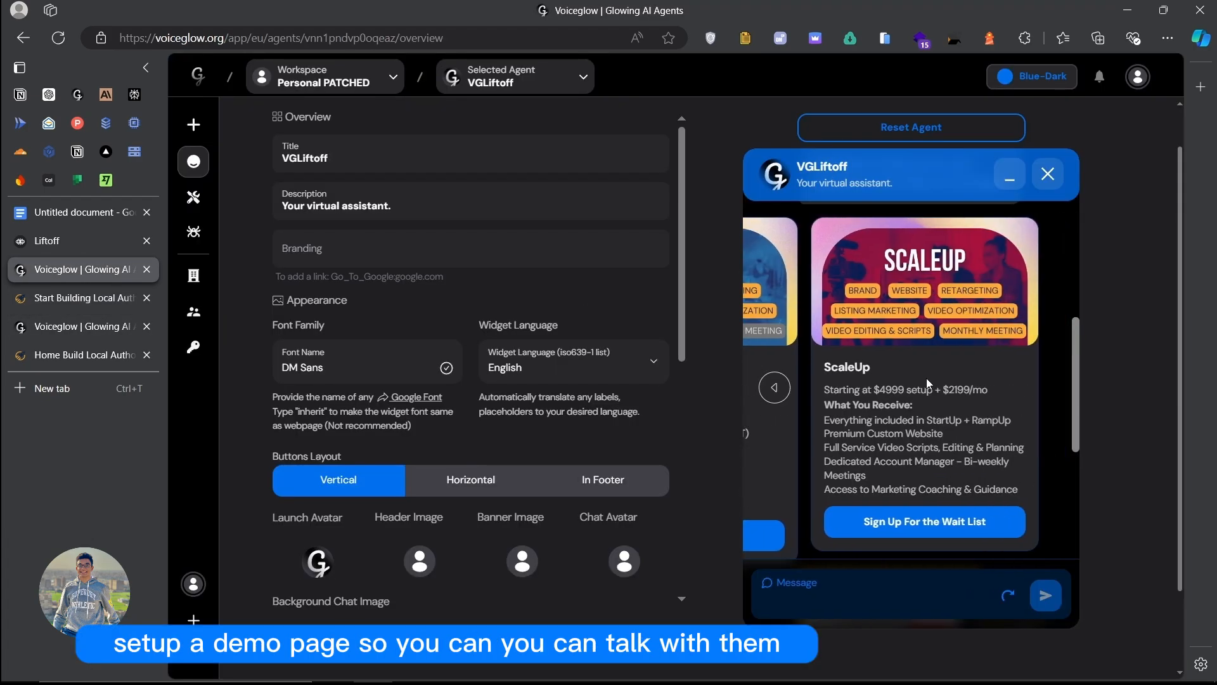
{"action": "scroll", "coordinate": [927, 378], "scroll_direction": "down", "scroll_amount": 5}
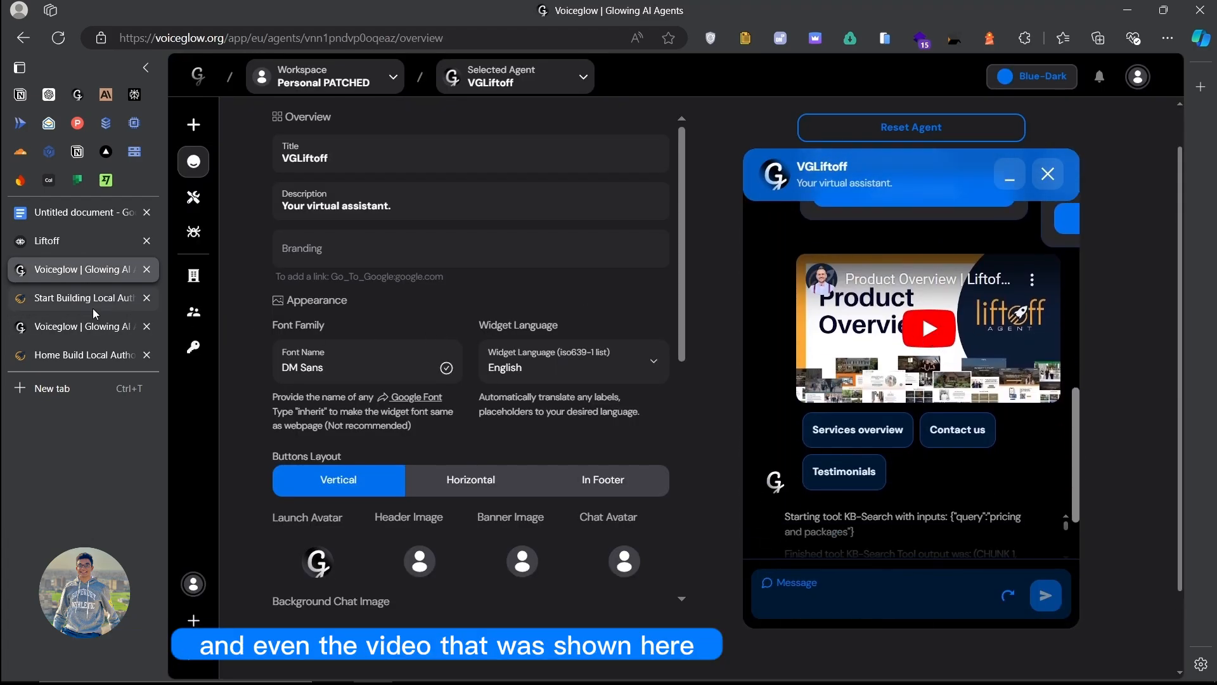
{"action": "left_click", "coordinate": [59, 334]}
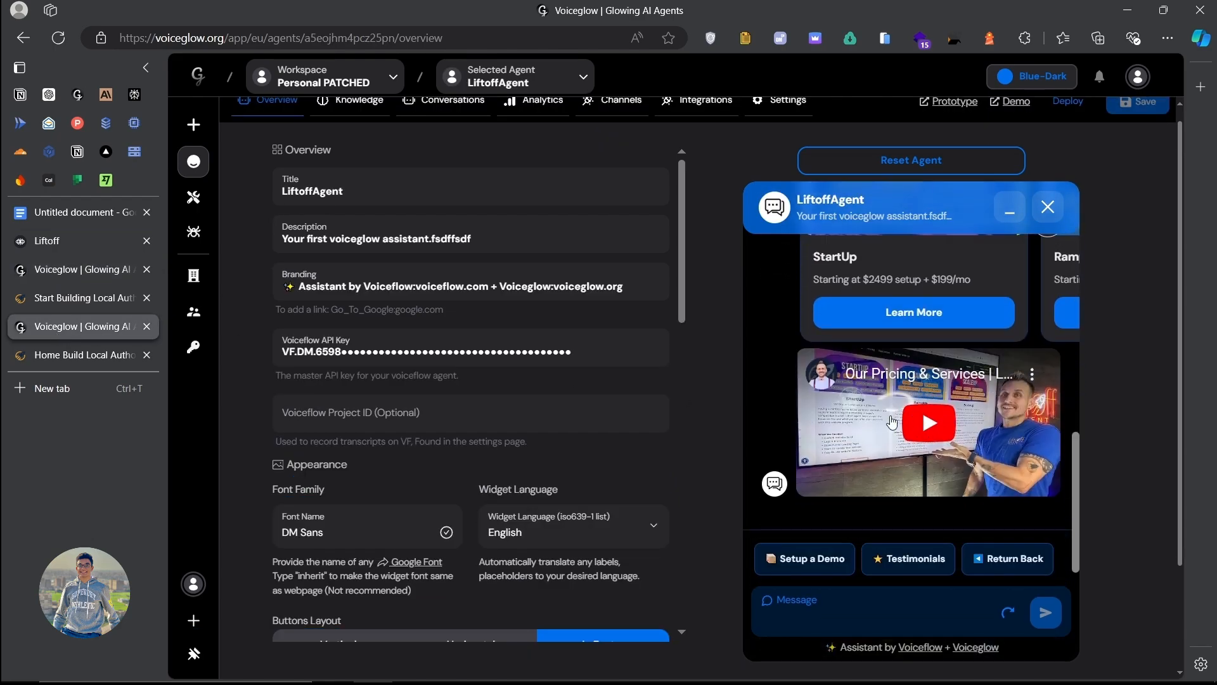
{"action": "left_click", "coordinate": [49, 300]}
{"action": "left_click", "coordinate": [56, 328]}
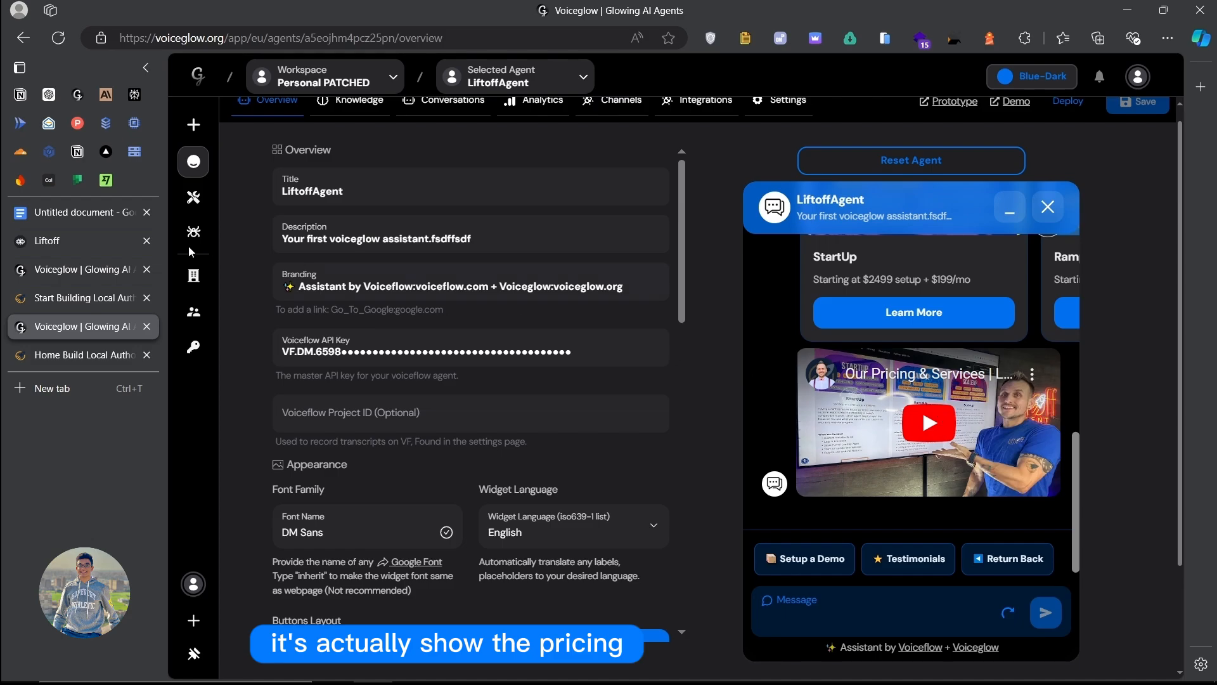
{"action": "left_click", "coordinate": [73, 276]}
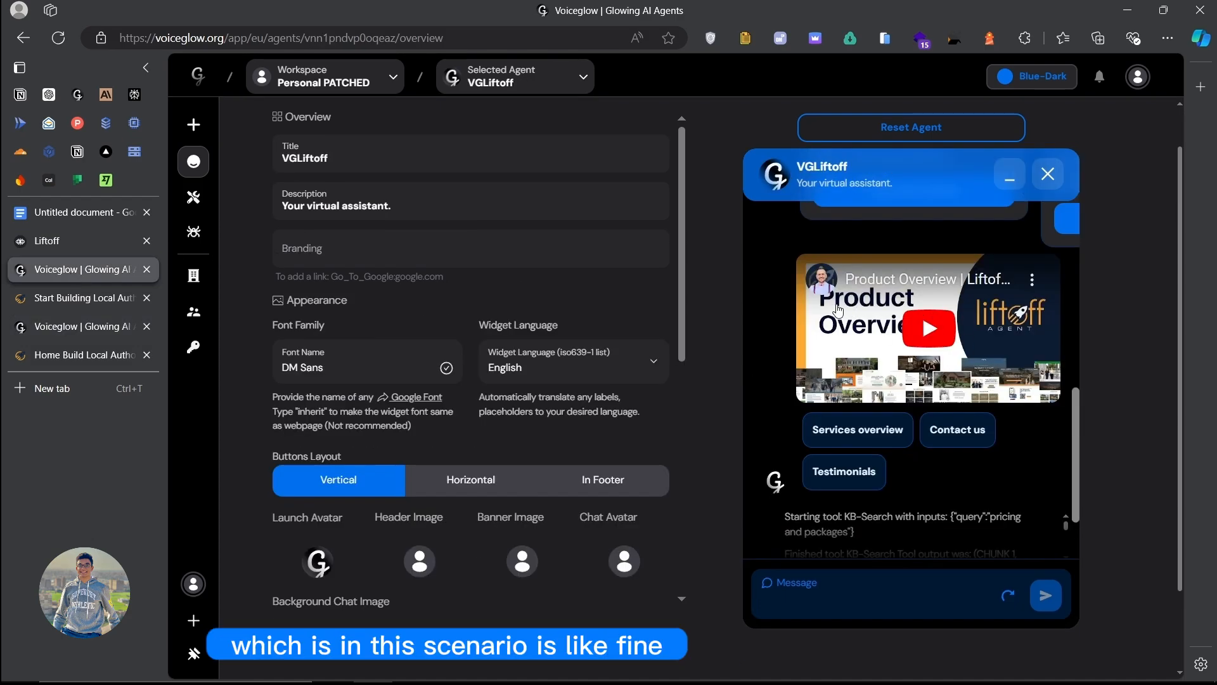
Step: Read through VGLiftoff's system prompt suggesting pricing, services, contact and testimonials follow-ups
{"action": "scroll", "coordinate": [878, 341], "scroll_direction": "up", "scroll_amount": 2}
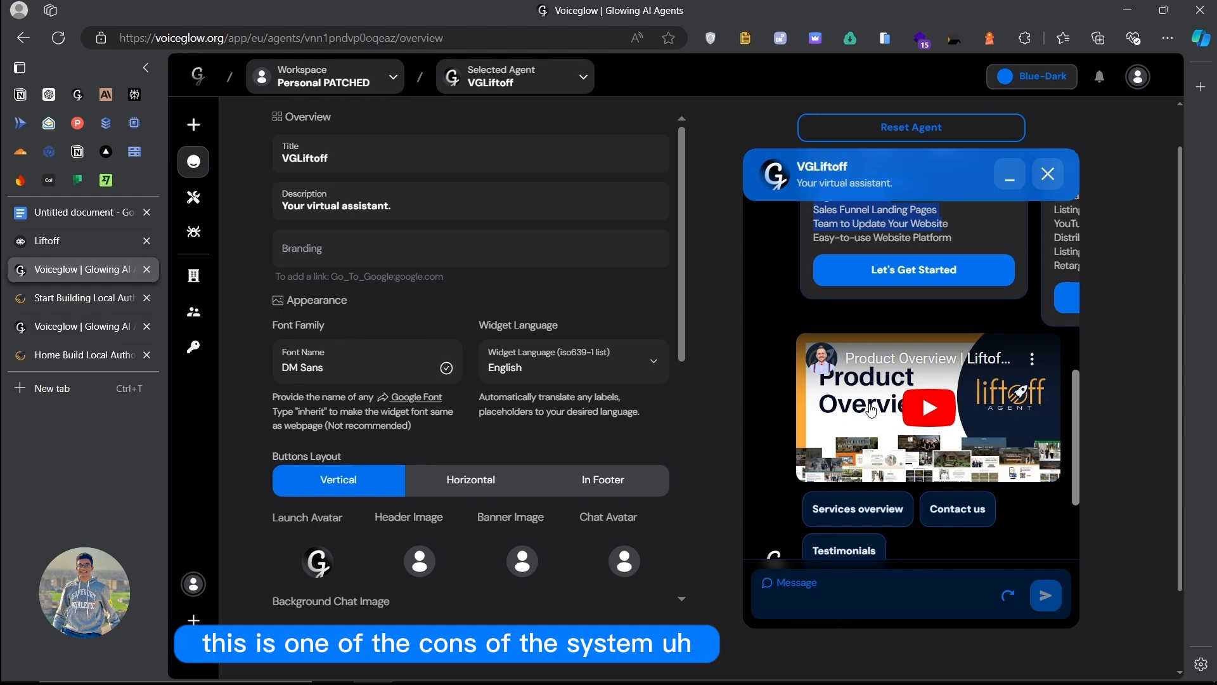
{"action": "scroll", "coordinate": [831, 411], "scroll_direction": "up", "scroll_amount": 4}
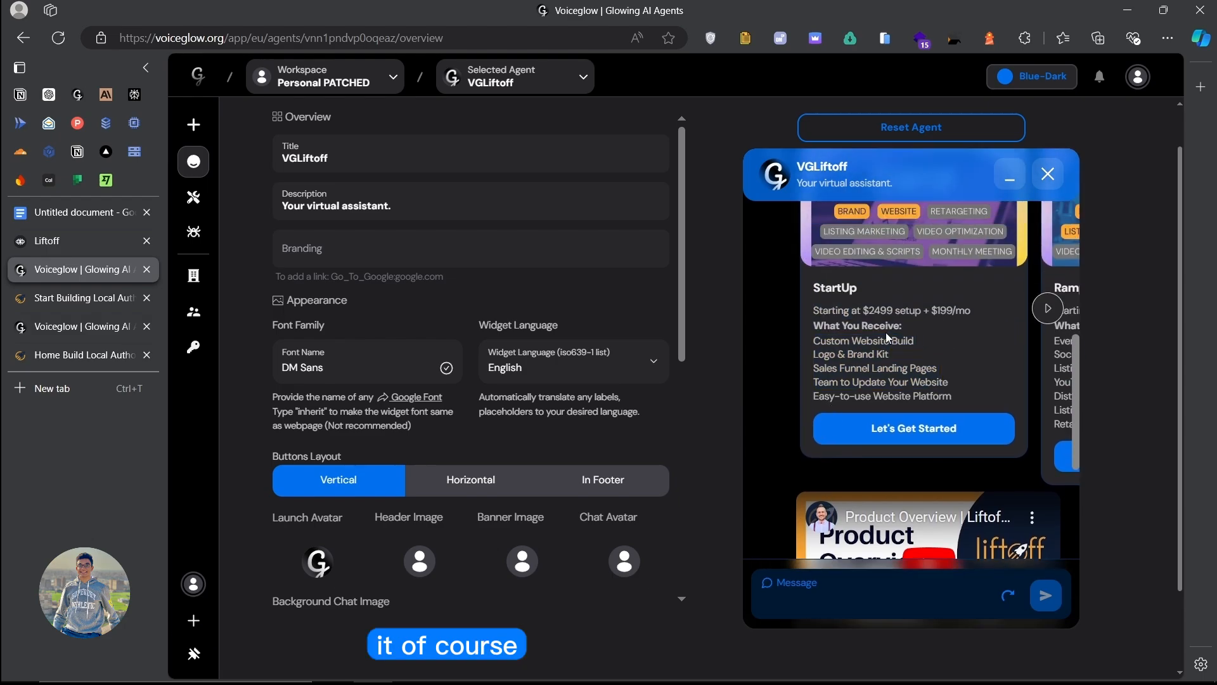
{"action": "scroll", "coordinate": [910, 328], "scroll_direction": "right", "scroll_amount": 2}
{"action": "scroll", "coordinate": [910, 327], "scroll_direction": "left", "scroll_amount": 2}
{"action": "scroll", "coordinate": [905, 329], "scroll_direction": "up", "scroll_amount": 3}
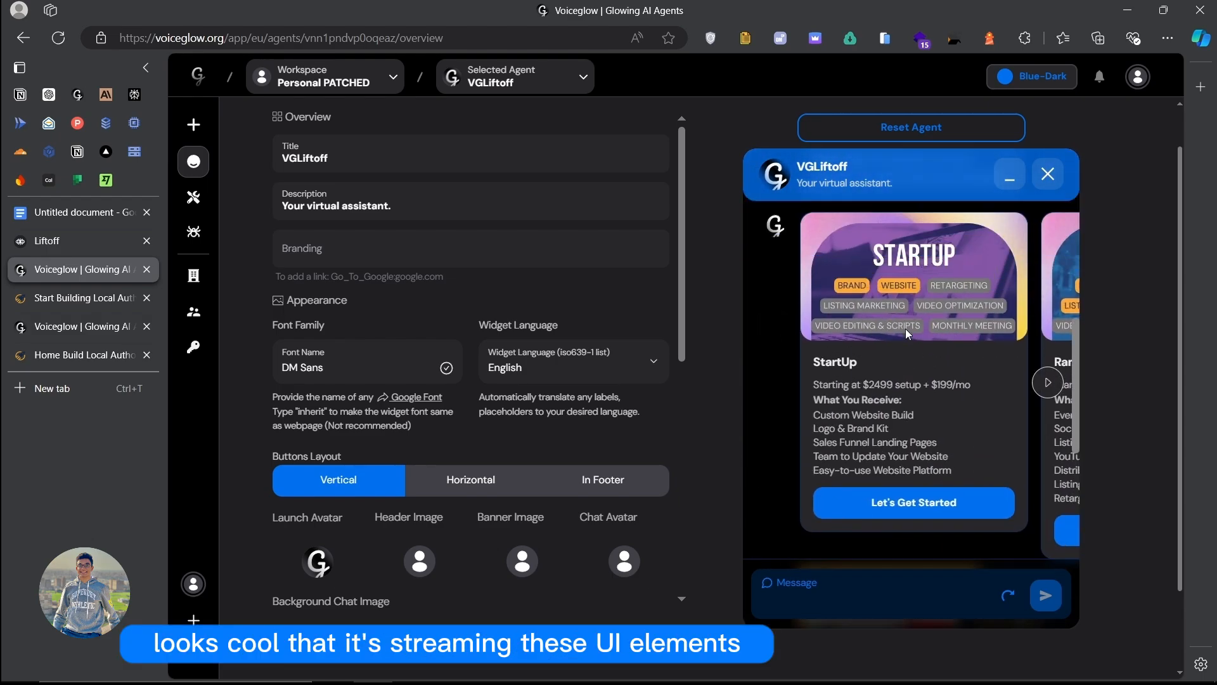
{"action": "scroll", "coordinate": [906, 329], "scroll_direction": "down", "scroll_amount": 5}
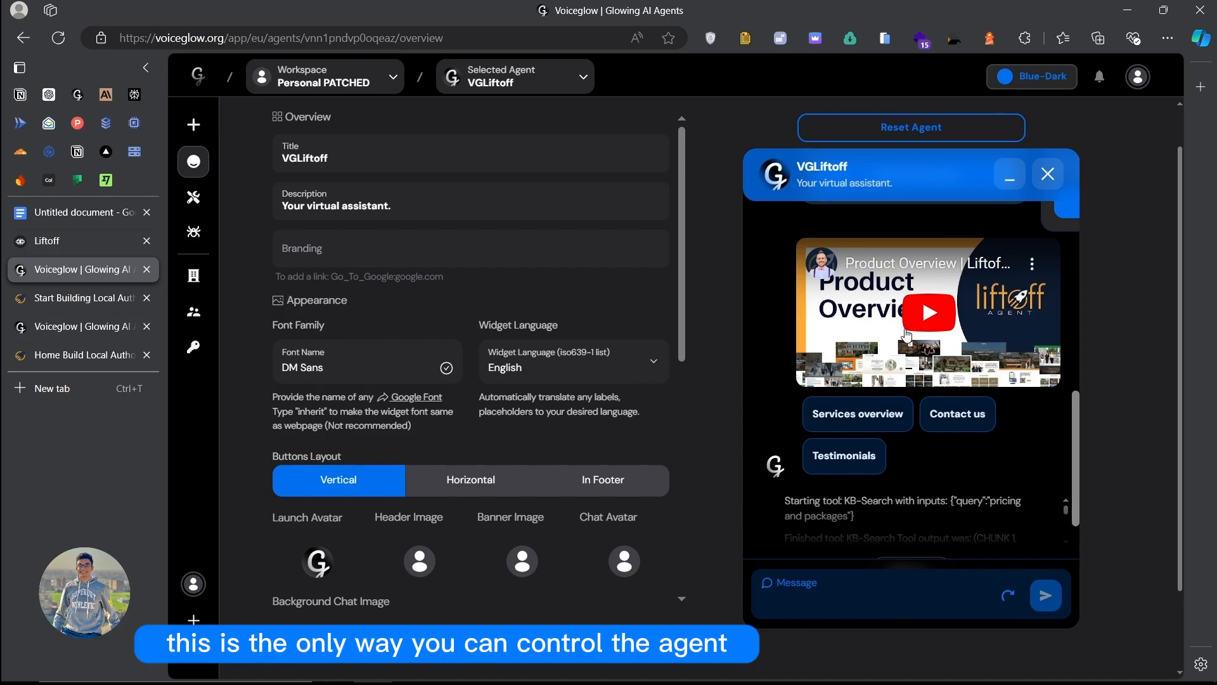
{"action": "scroll", "coordinate": [714, 326], "scroll_direction": "up", "scroll_amount": 1}
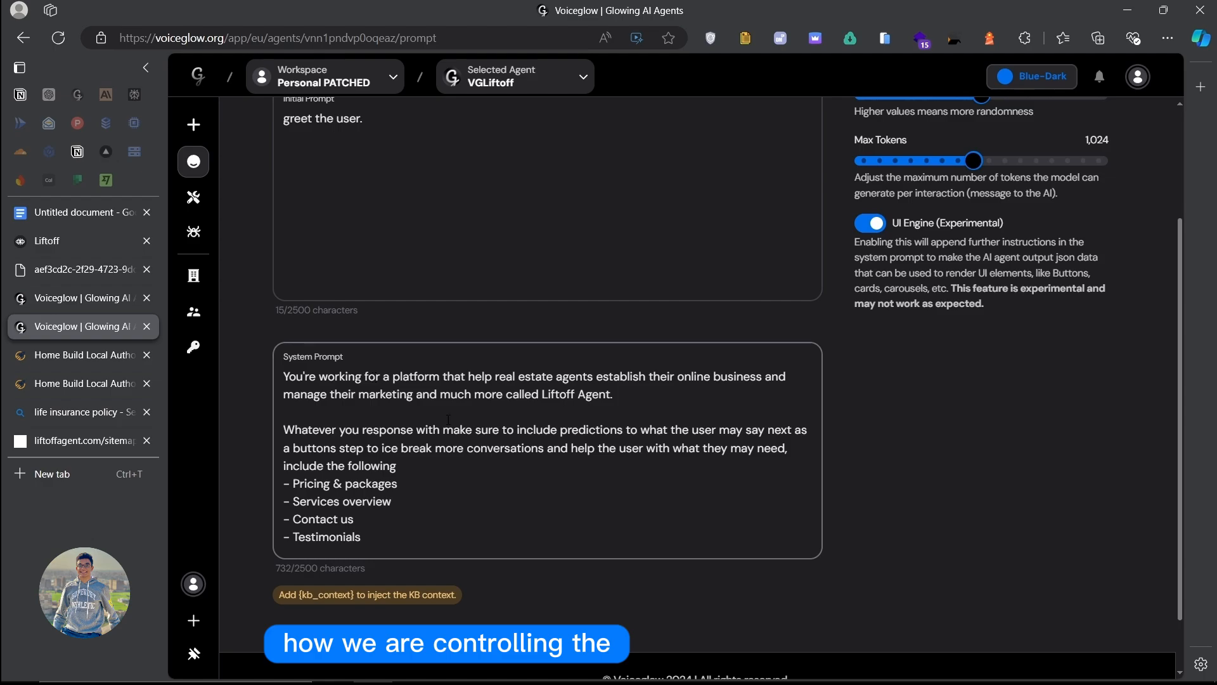
Step: Review the system prompt's opening sentence, Whatever paragraph and four suggested-button items
{"action": "scroll", "coordinate": [435, 380], "scroll_direction": "up", "scroll_amount": 4}
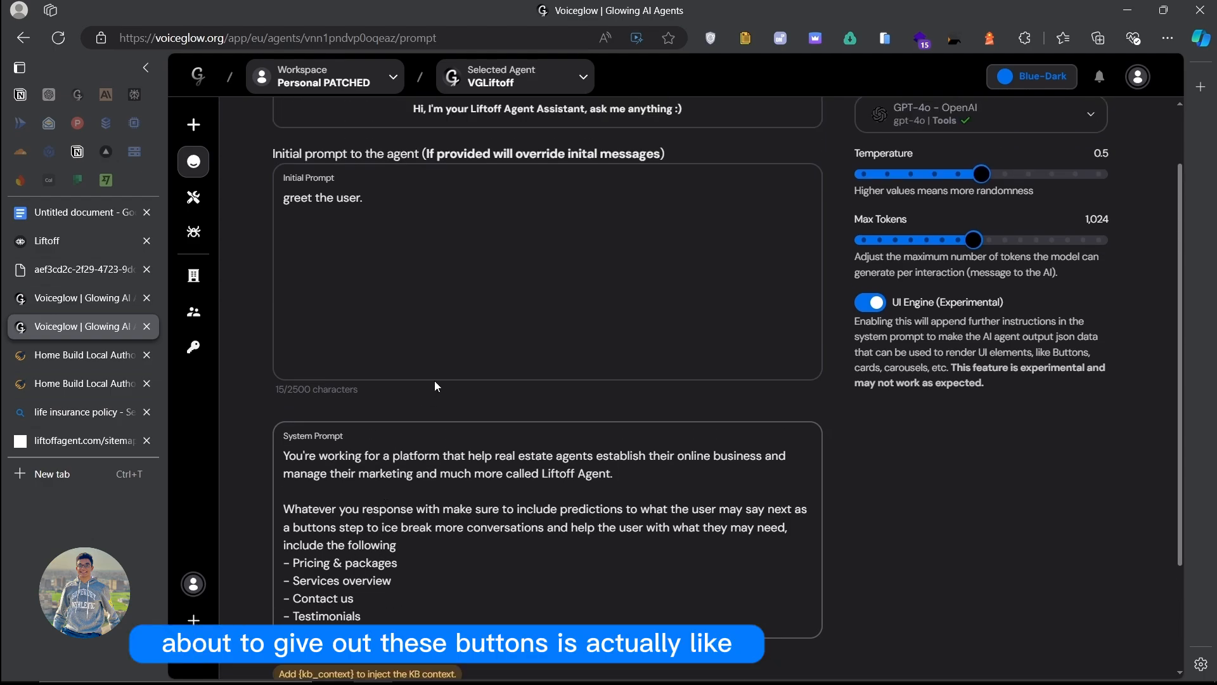
{"action": "scroll", "coordinate": [396, 409], "scroll_direction": "down", "scroll_amount": 4}
{"action": "left_click_drag", "start_coordinate": [284, 376], "coordinate": [642, 411]}
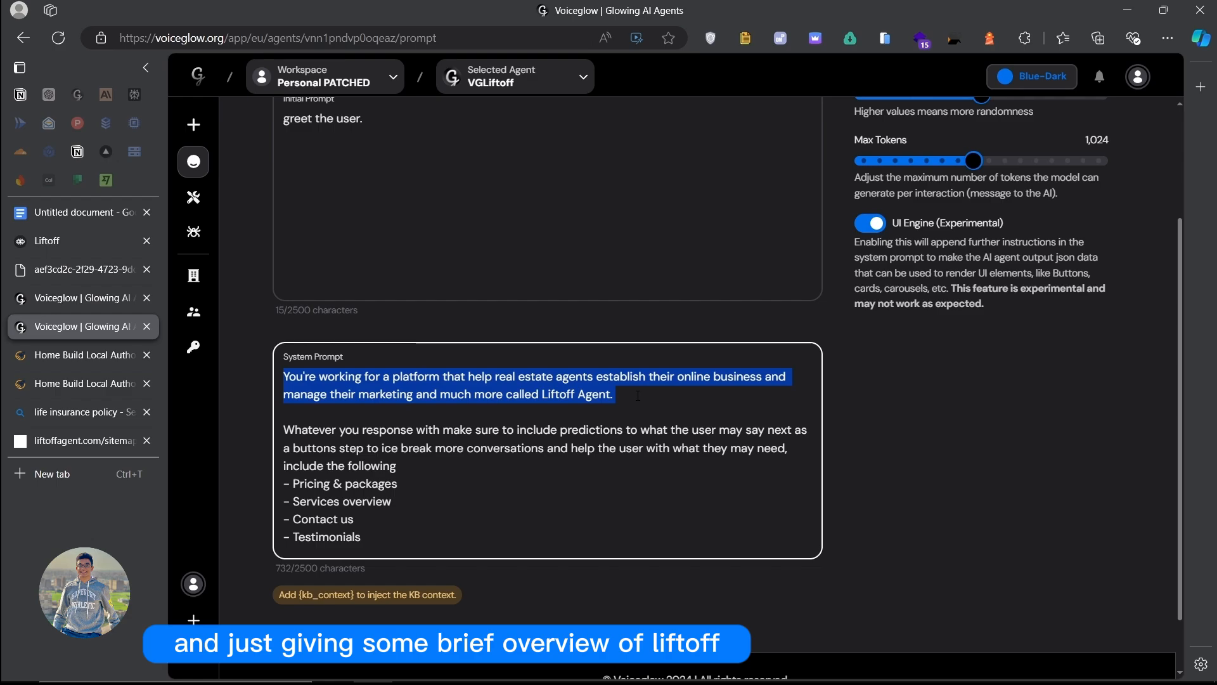
{"action": "left_click", "coordinate": [566, 394]}
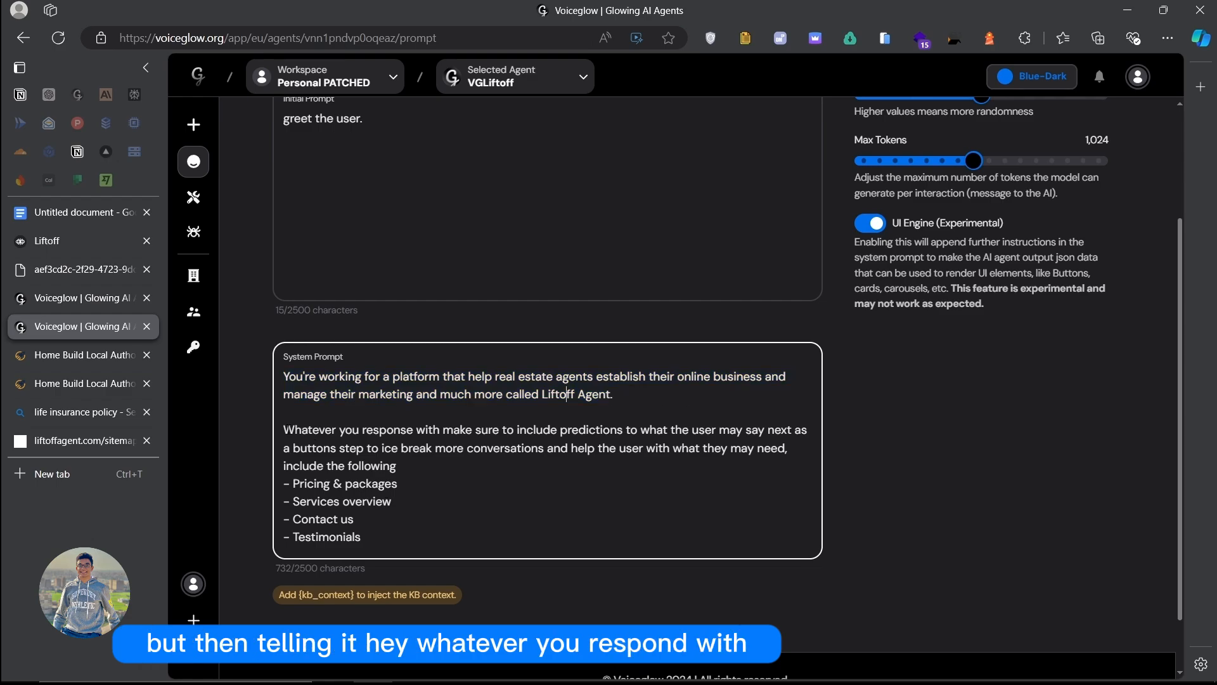
{"action": "left_click_drag", "start_coordinate": [283, 430], "coordinate": [461, 432]}
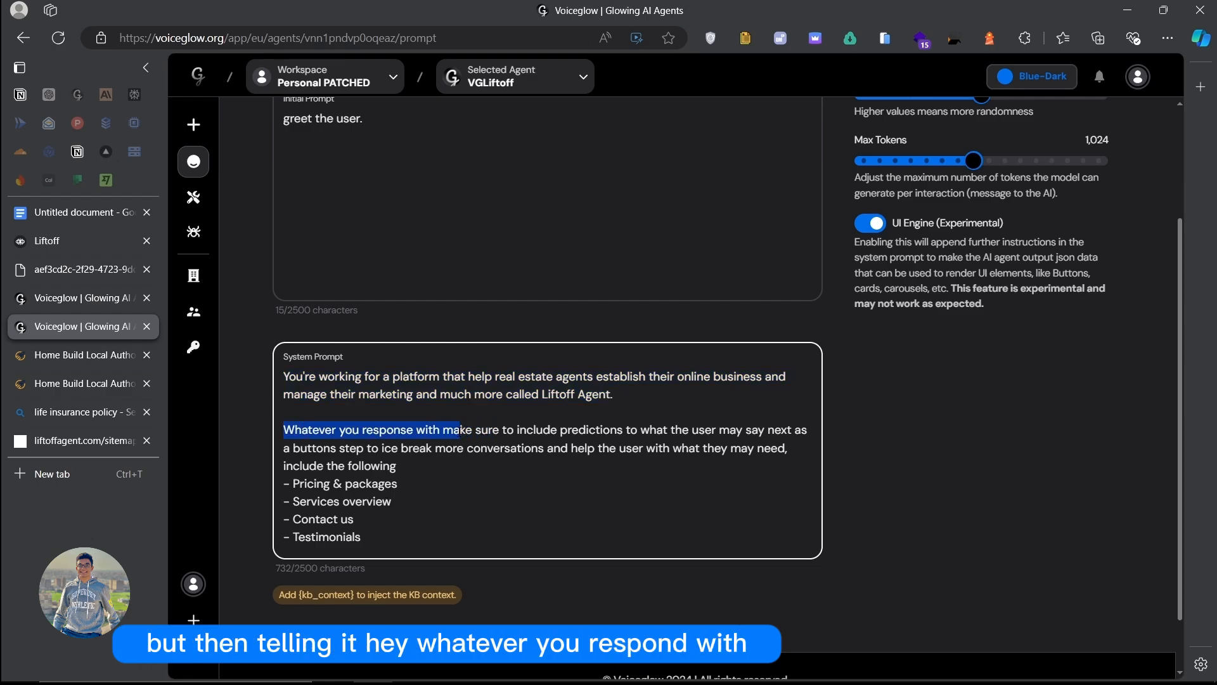
{"action": "left_click", "coordinate": [436, 464]}
{"action": "left_click_drag", "start_coordinate": [387, 546], "coordinate": [273, 476]}
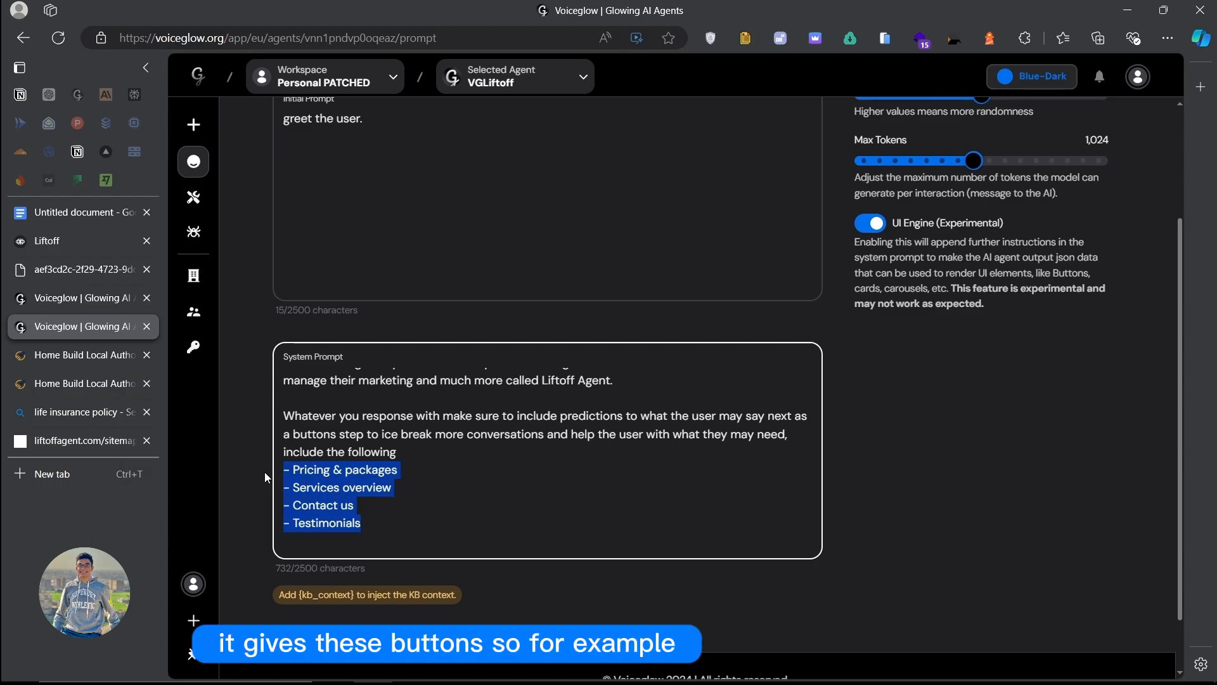
{"action": "left_click", "coordinate": [361, 539]}
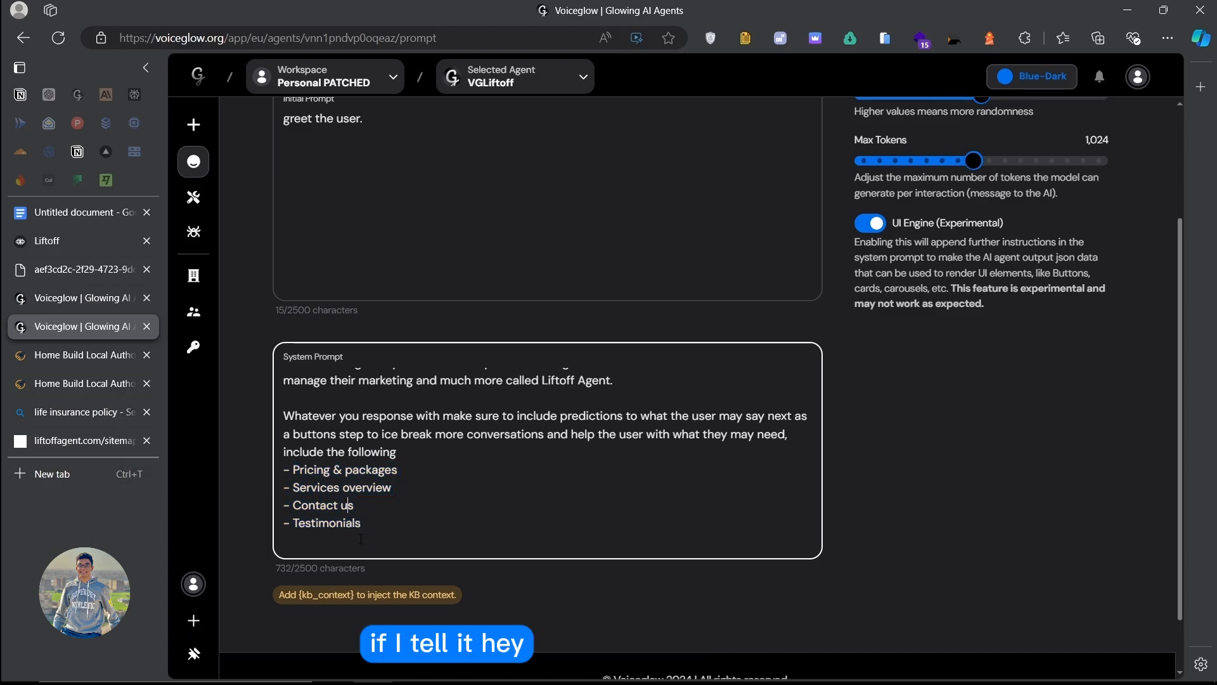
Step: Delete the '- Testimonials' line from the suggested-button list and go back to Overview
{"action": "left_click_drag", "start_coordinate": [361, 523], "coordinate": [218, 520]}
{"action": "key", "text": "BackSpace"}
{"action": "key", "text": "BackSpace"}
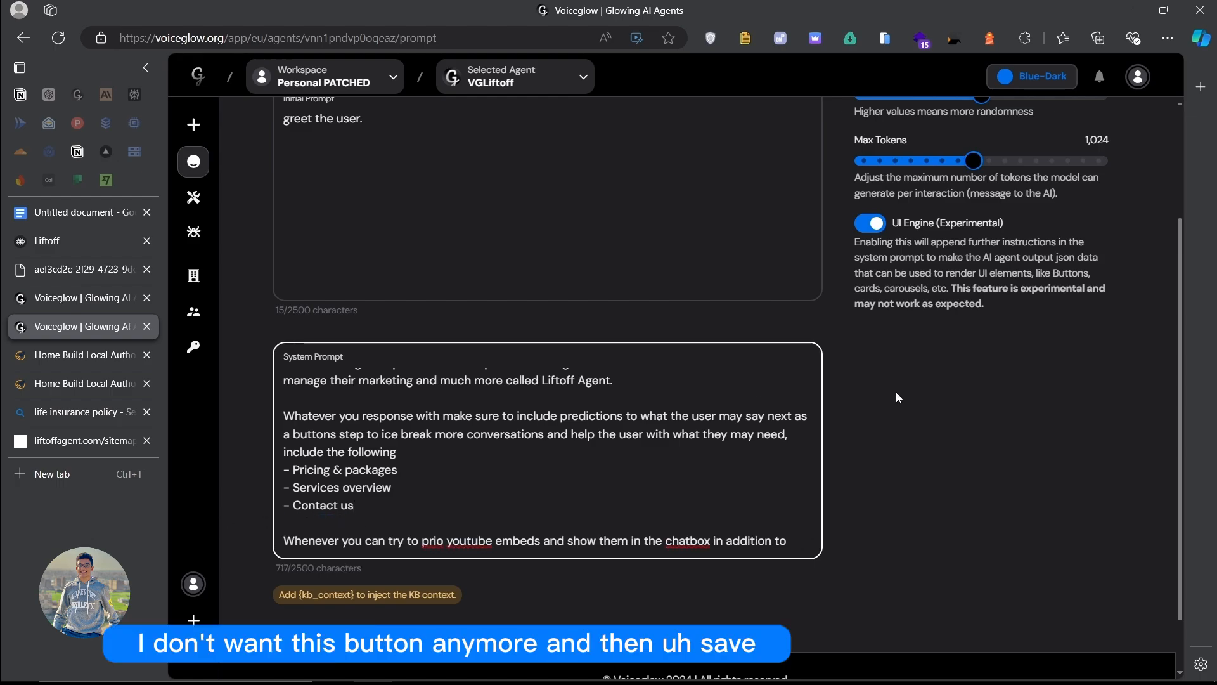
{"action": "scroll", "coordinate": [897, 397], "scroll_direction": "up", "scroll_amount": 3}
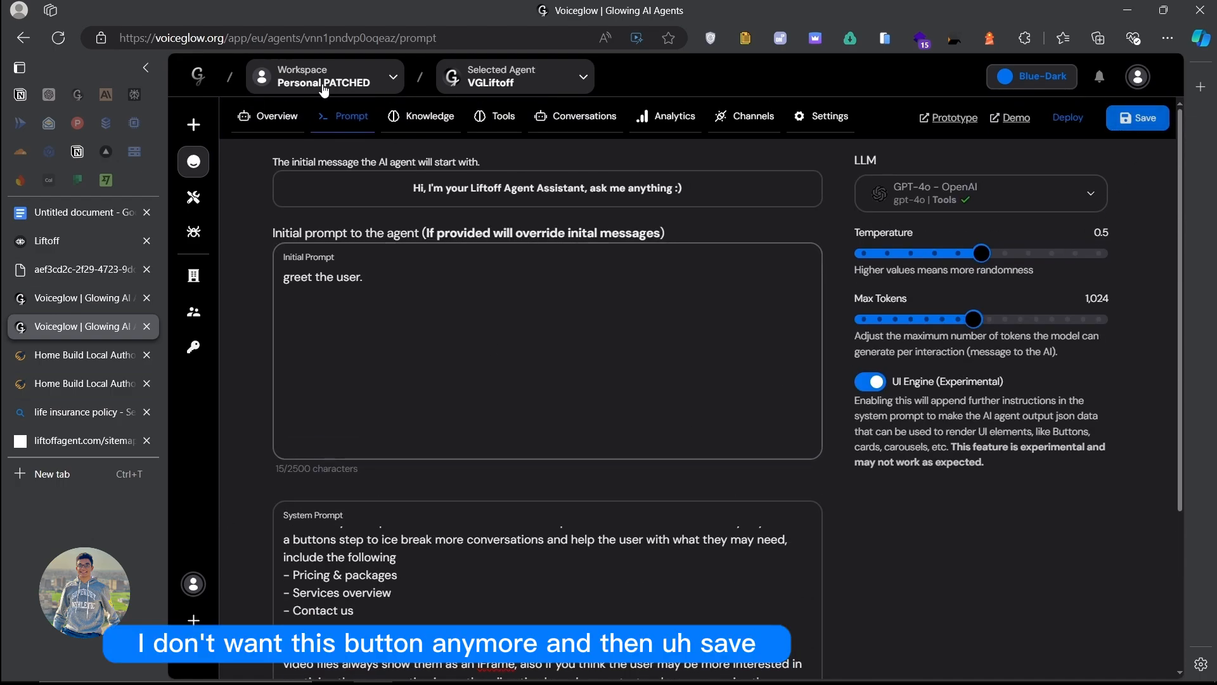
{"action": "left_click", "coordinate": [274, 116]}
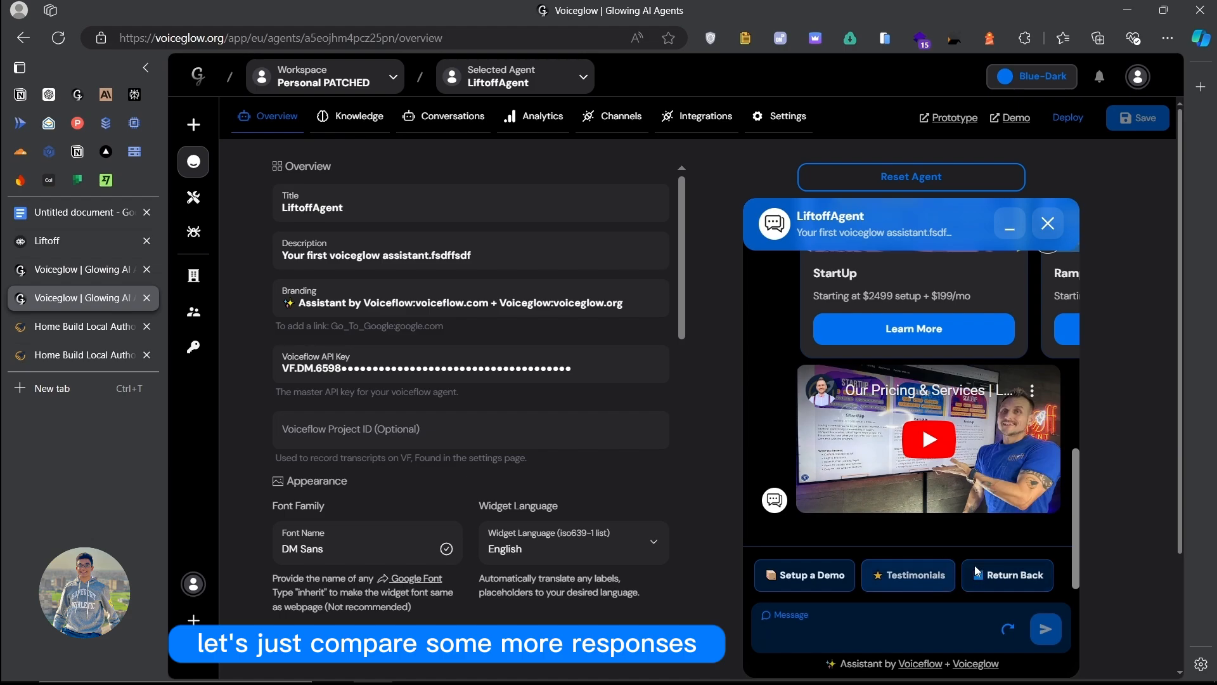
Step: Ask the LiftoffAgent chat for Testimonials and browse the client quote, video and website cards
{"action": "left_click", "coordinate": [913, 582]}
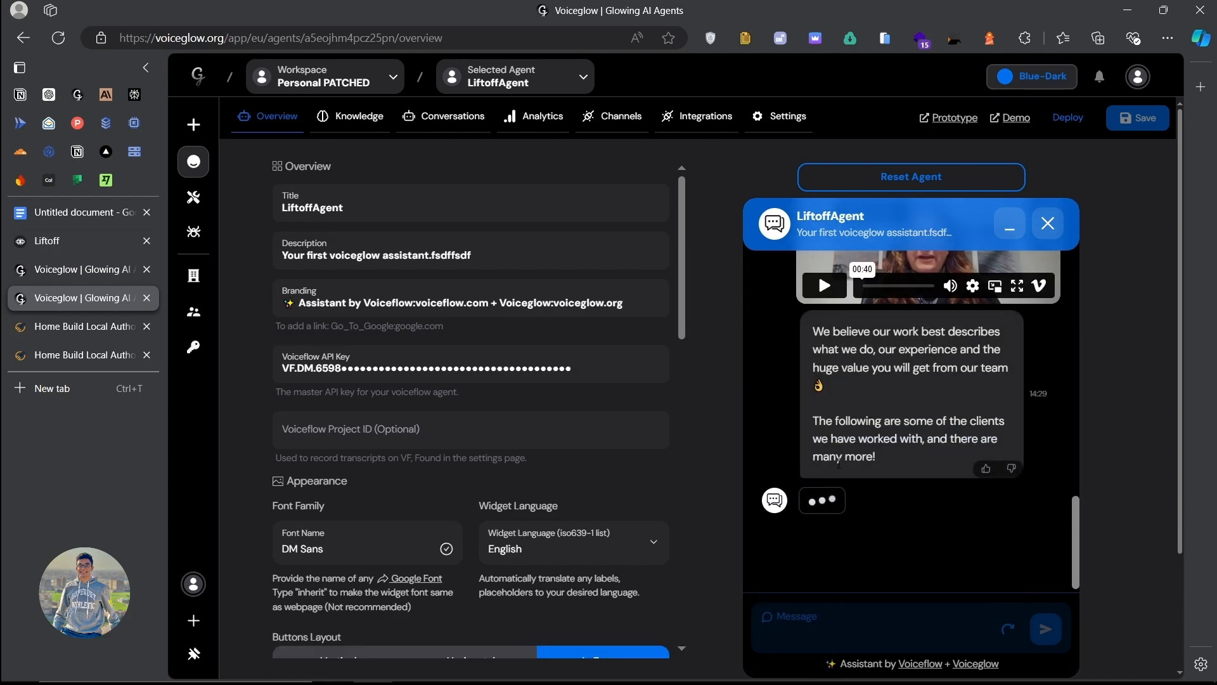
{"action": "scroll", "coordinate": [925, 432], "scroll_direction": "right", "scroll_amount": 10}
{"action": "scroll", "coordinate": [923, 432], "scroll_direction": "left", "scroll_amount": 10}
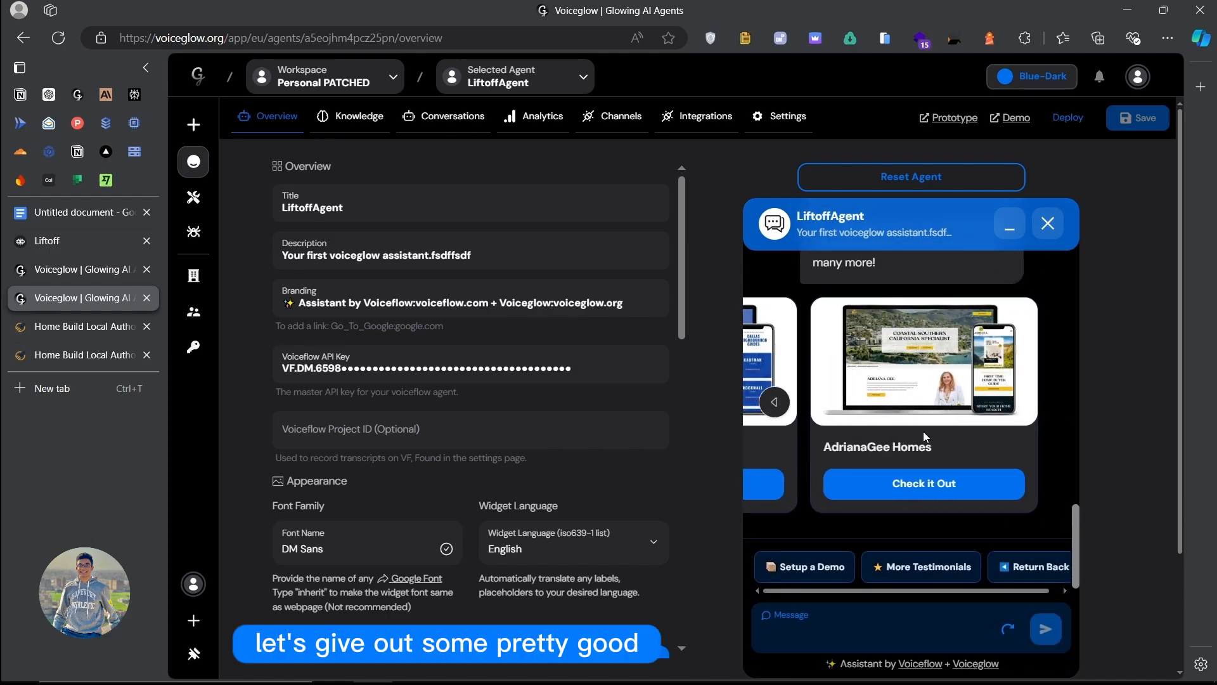
{"action": "scroll", "coordinate": [920, 433], "scroll_direction": "up", "scroll_amount": 1}
{"action": "scroll", "coordinate": [919, 432], "scroll_direction": "up", "scroll_amount": 5}
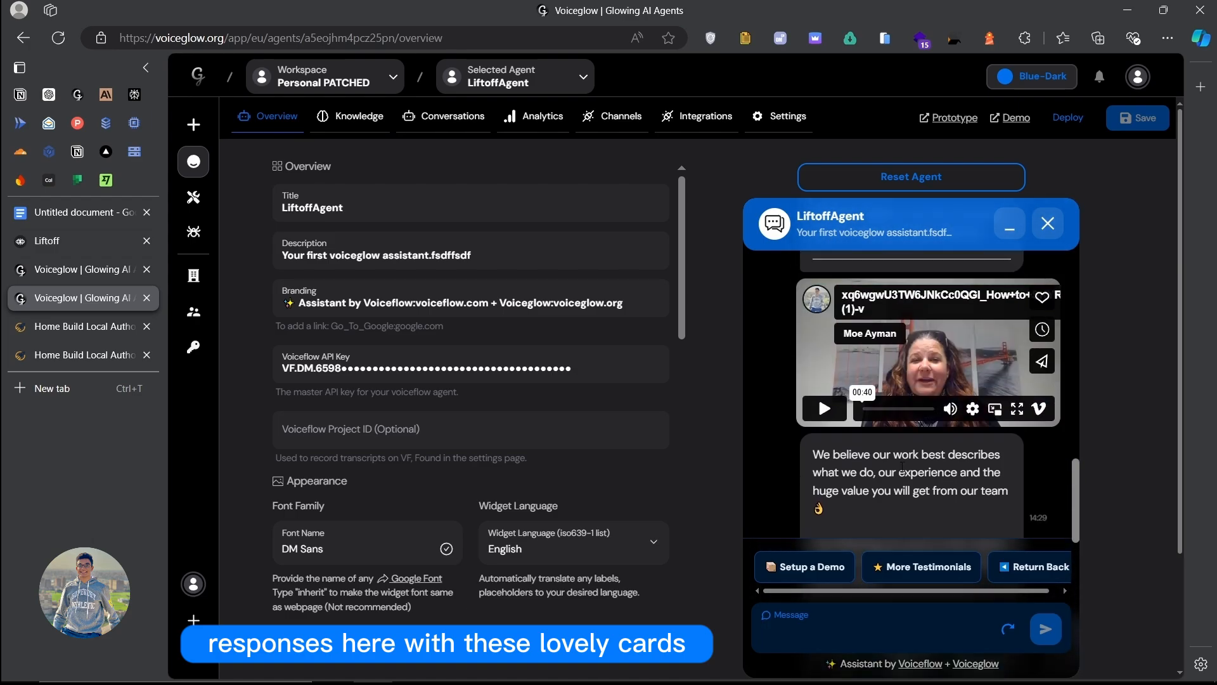
Step: Restart the VGLiftoff chat preview and ask it for testimonials
{"action": "left_click", "coordinate": [84, 269]}
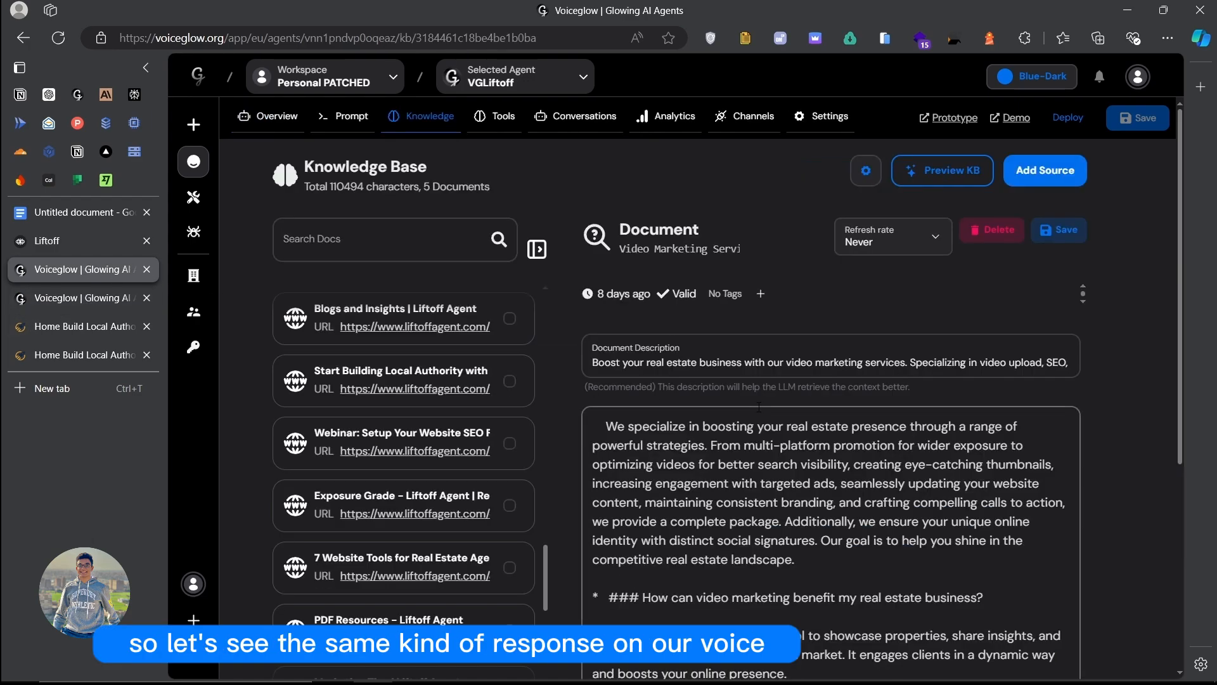
{"action": "left_click", "coordinate": [59, 296]}
{"action": "left_click", "coordinate": [97, 269]}
{"action": "left_click", "coordinate": [268, 116]}
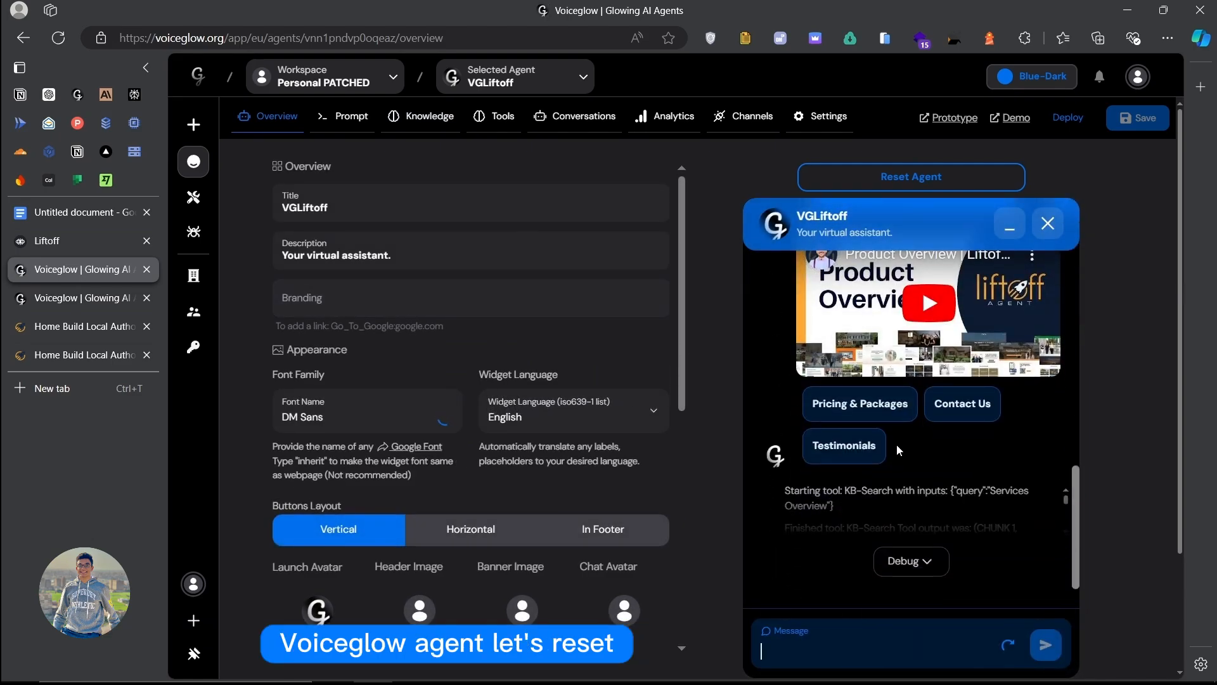
{"action": "left_click", "coordinate": [920, 178]}
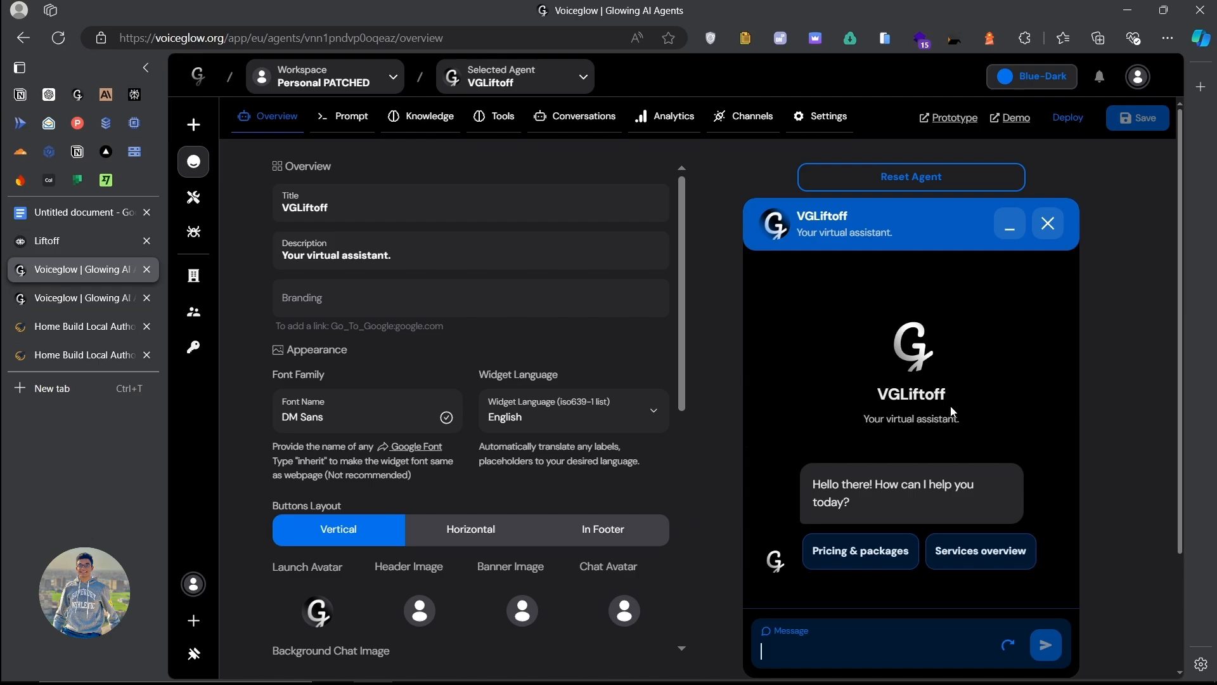
{"action": "left_click", "coordinate": [926, 555]}
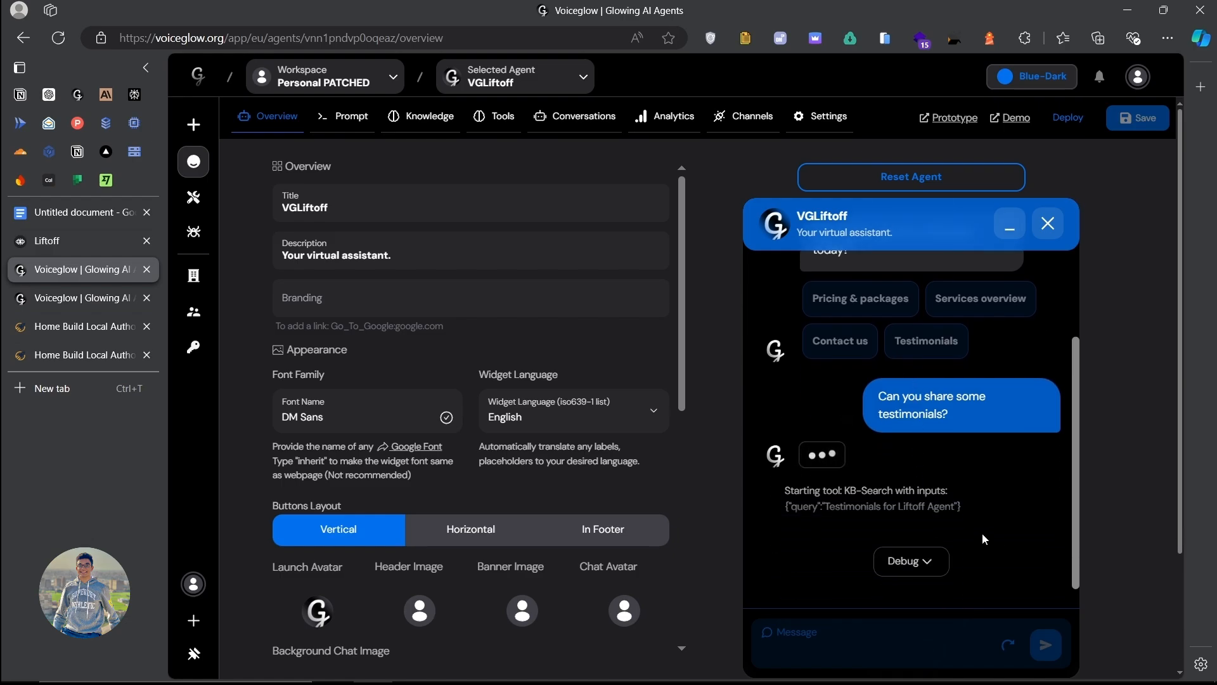
Step: Expand and collapse the knowledge-search debug output, browse the testimonial carousel, then open LiftoffAgent to compare
{"action": "left_click", "coordinate": [909, 561]}
{"action": "scroll", "coordinate": [906, 374], "scroll_direction": "down", "scroll_amount": 10}
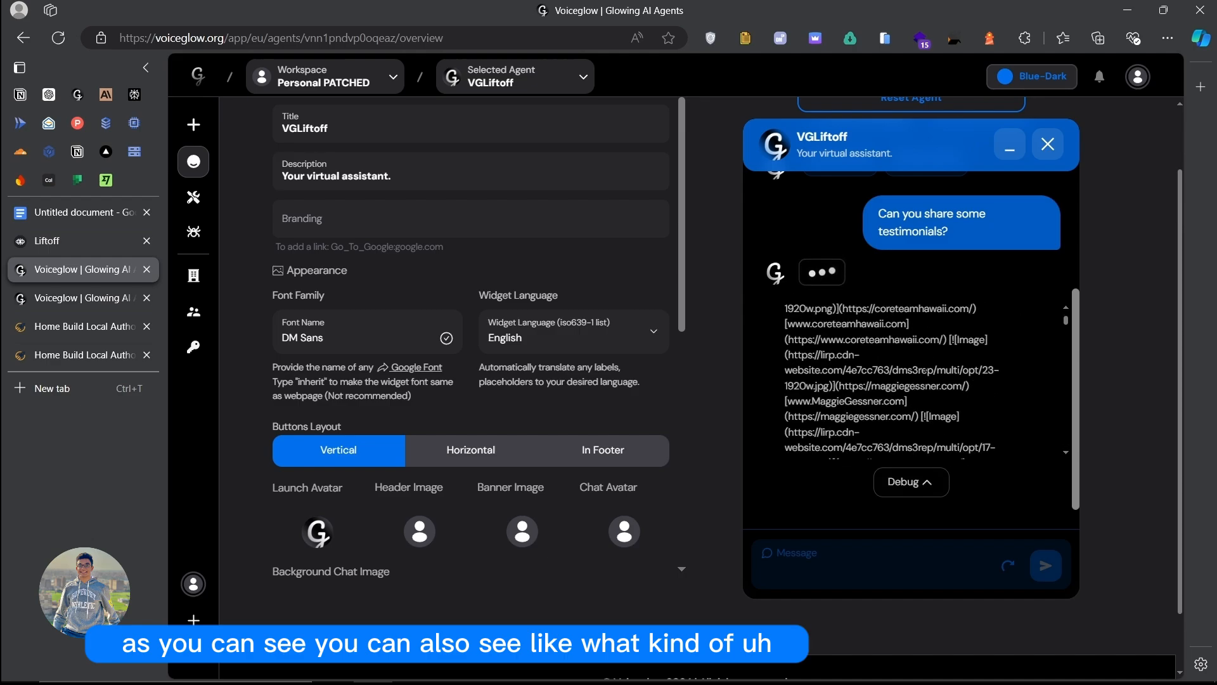
{"action": "left_click", "coordinate": [911, 482]}
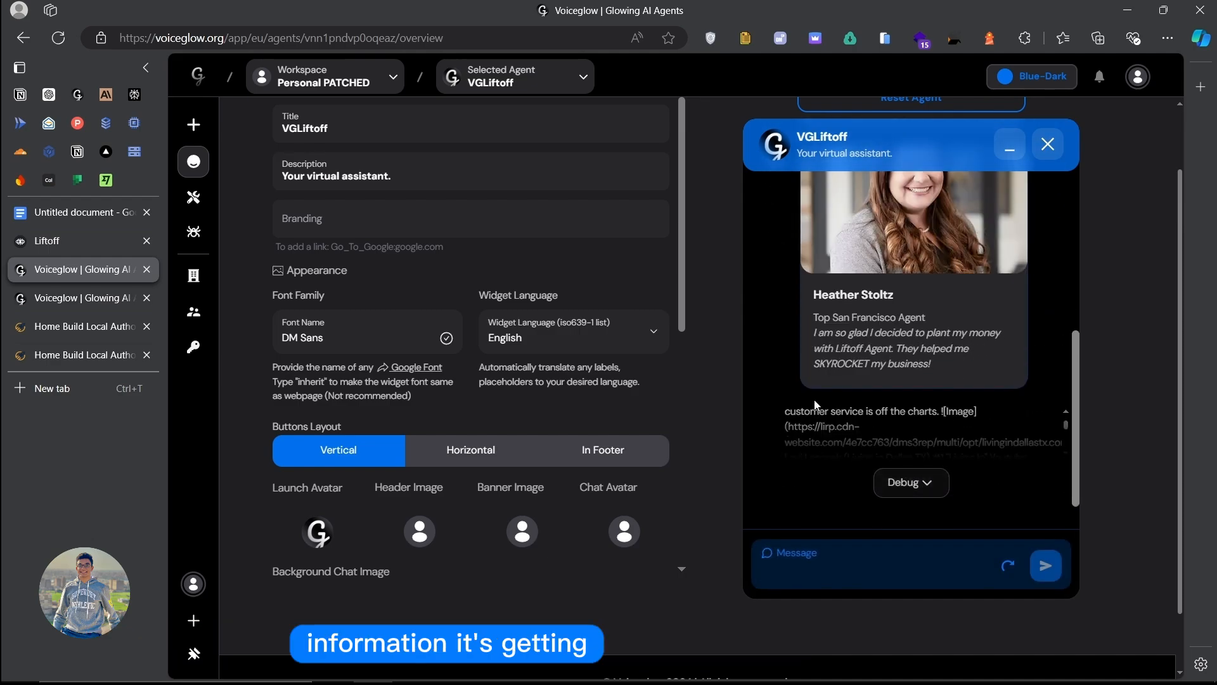
{"action": "scroll", "coordinate": [911, 438], "scroll_direction": "up", "scroll_amount": 4}
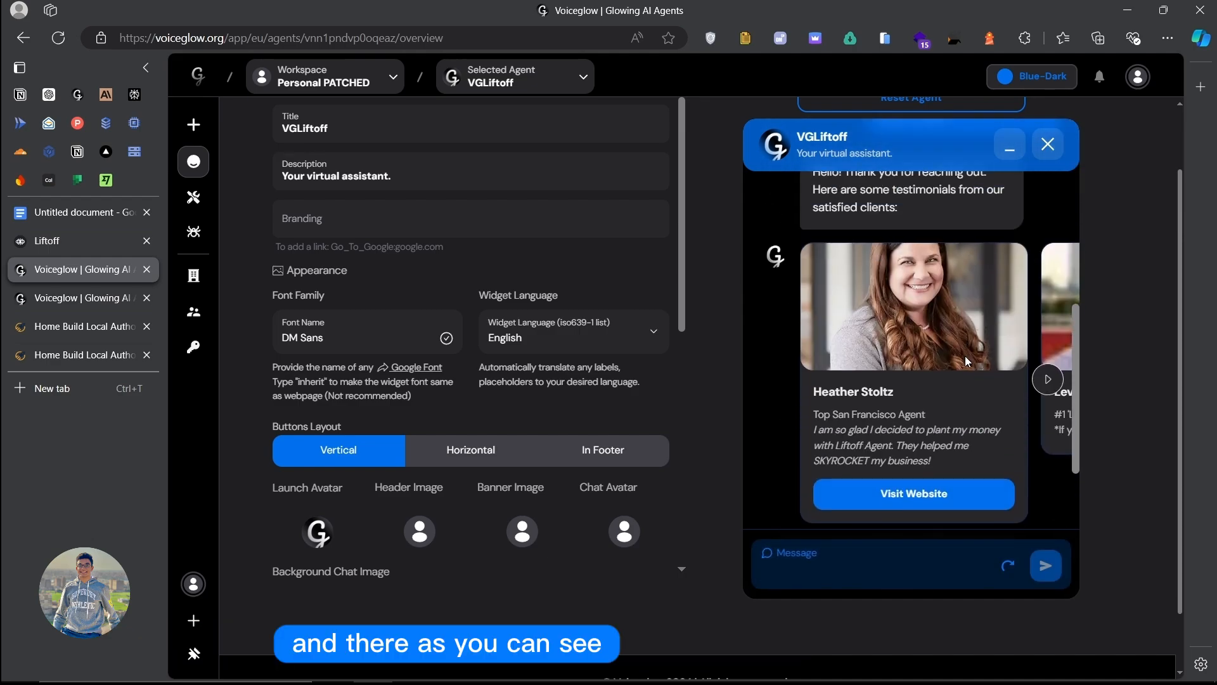
{"action": "left_click", "coordinate": [1048, 379]}
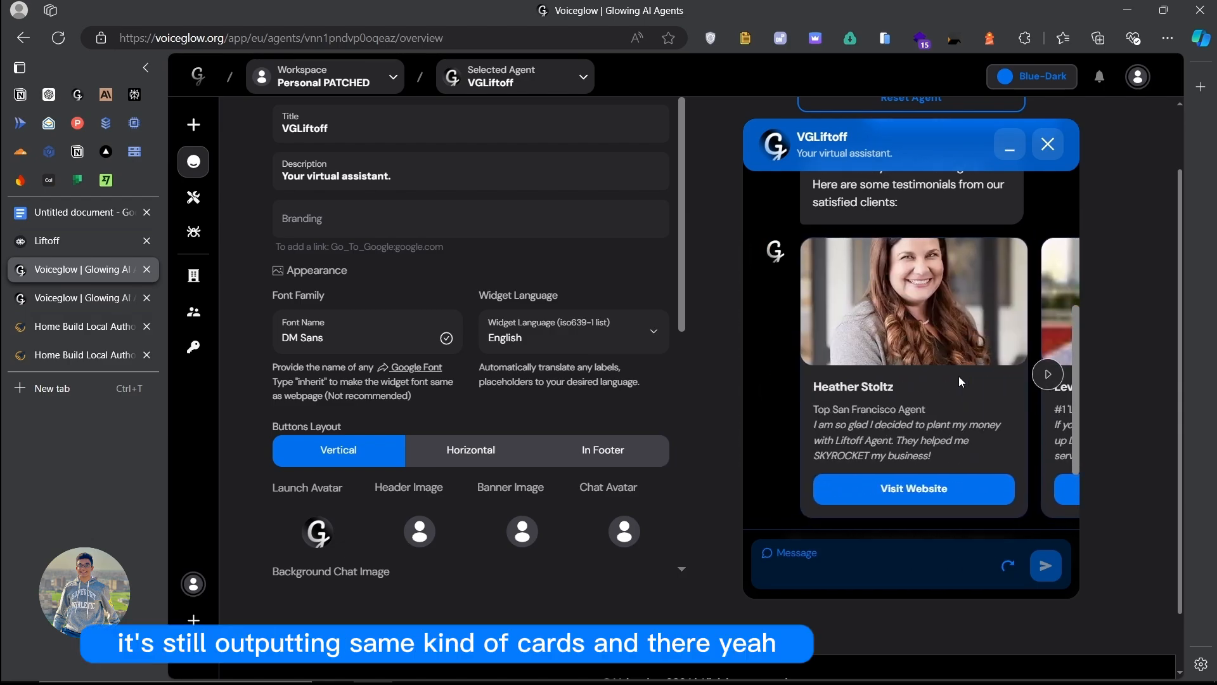
{"action": "scroll", "coordinate": [959, 375], "scroll_direction": "down", "scroll_amount": 3}
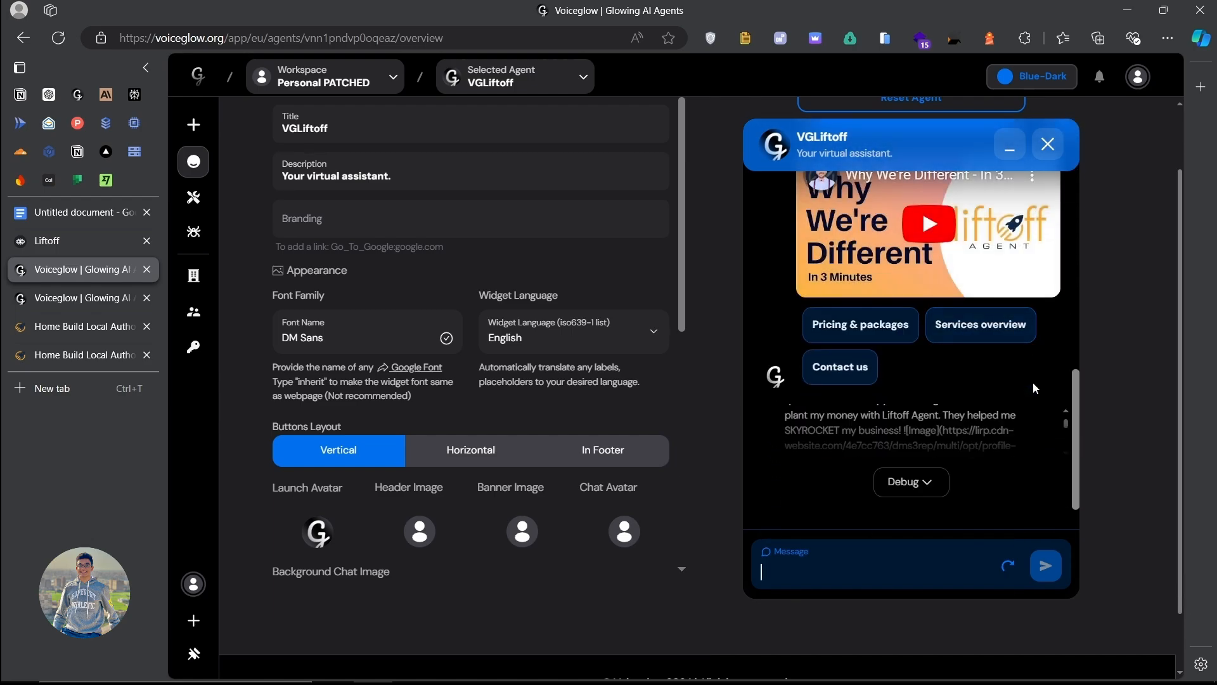
{"action": "scroll", "coordinate": [915, 367], "scroll_direction": "up", "scroll_amount": 3}
{"action": "scroll", "coordinate": [916, 367], "scroll_direction": "down", "scroll_amount": 1}
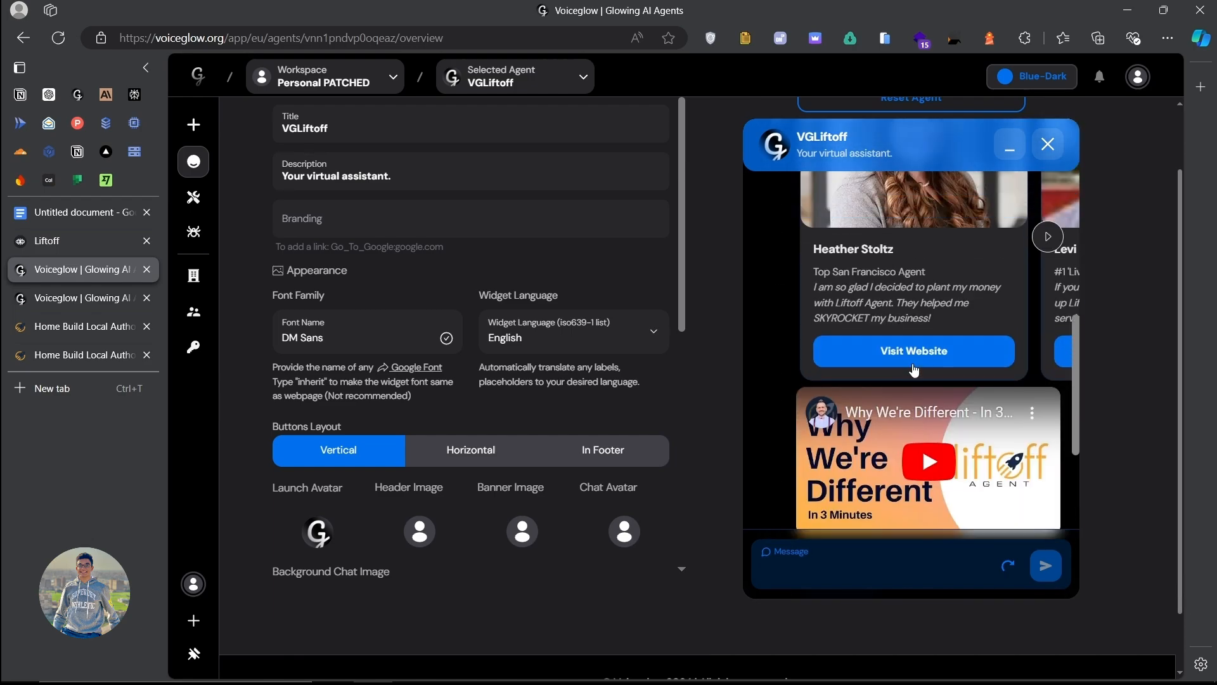
{"action": "scroll", "coordinate": [915, 367], "scroll_direction": "up", "scroll_amount": 1}
{"action": "left_click", "coordinate": [87, 305]}
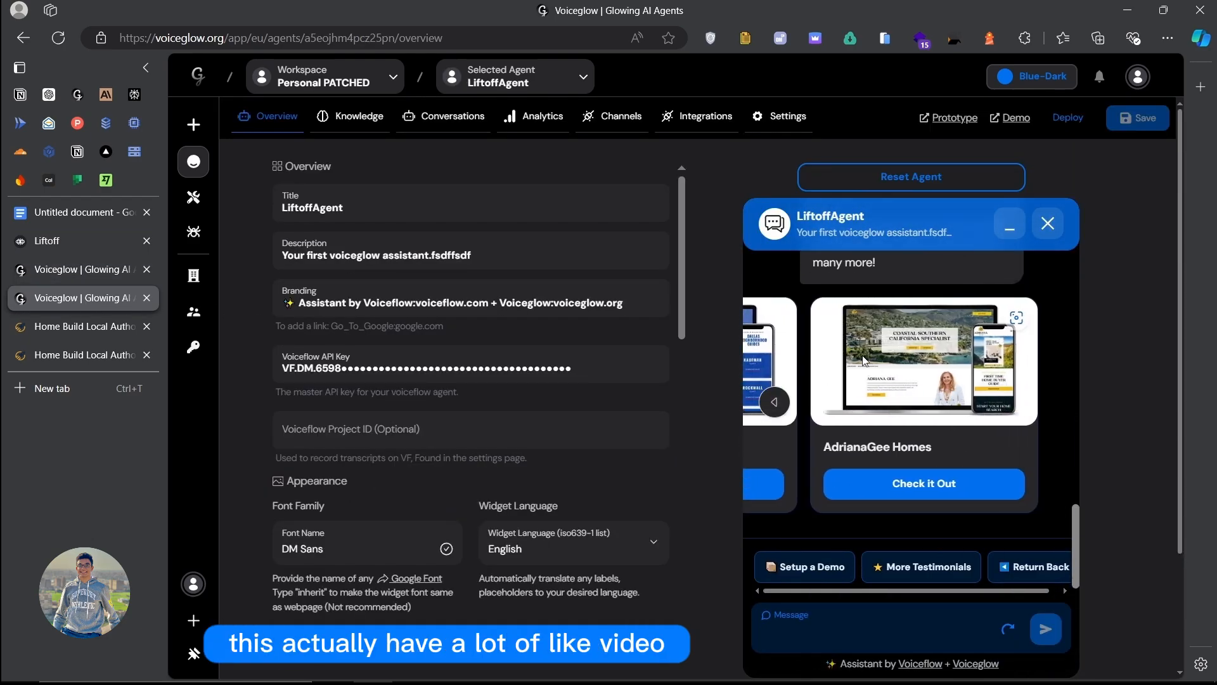
Step: Ask VGLiftoff 'hey cna you showcase some of the websties you've created'
{"action": "left_click", "coordinate": [82, 271]}
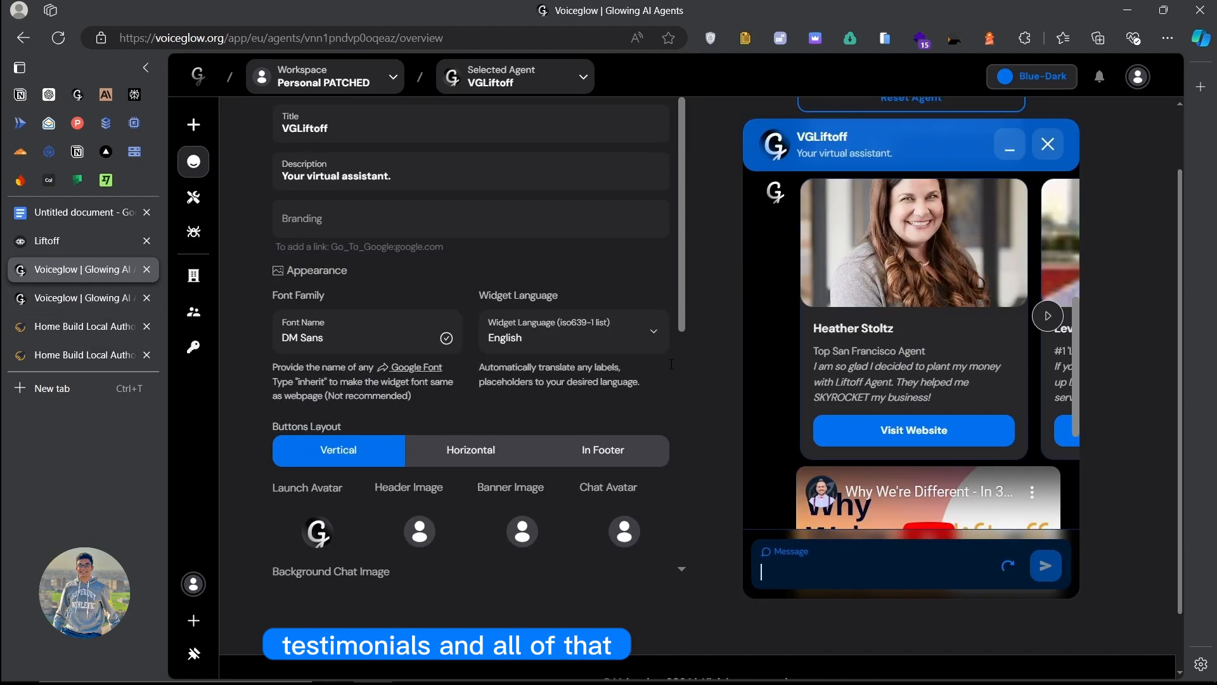
{"action": "type", "text": "hey cna yo"}
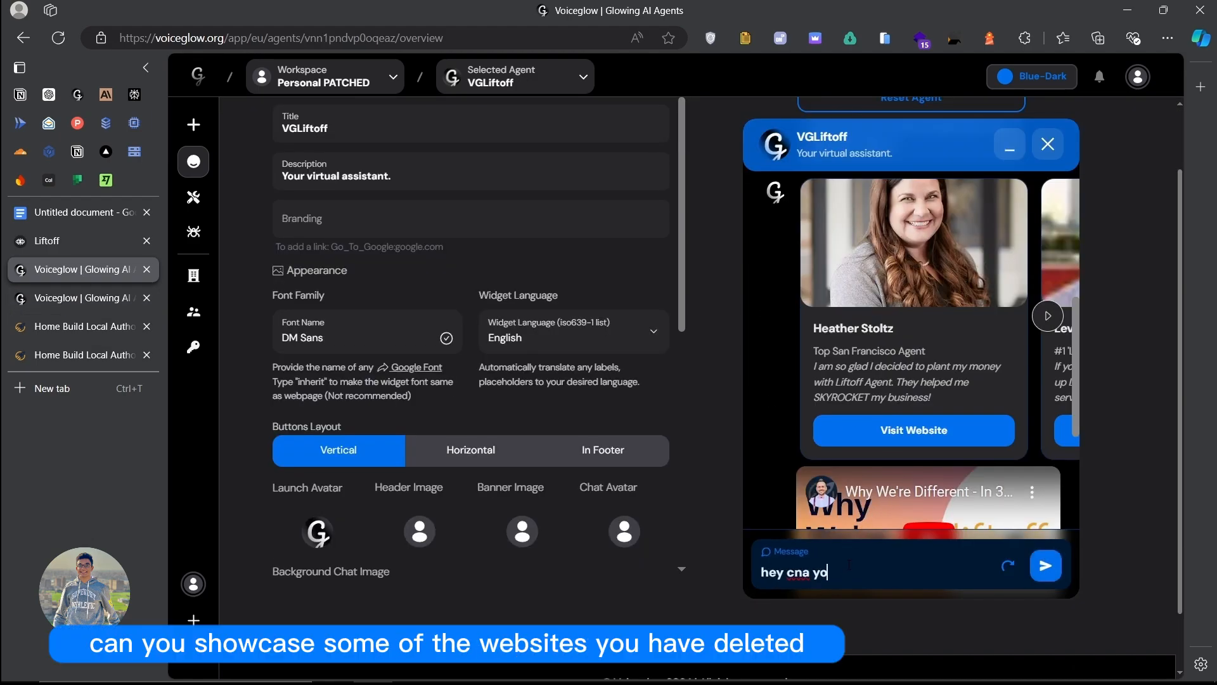
{"action": "type", "text": "u showca"}
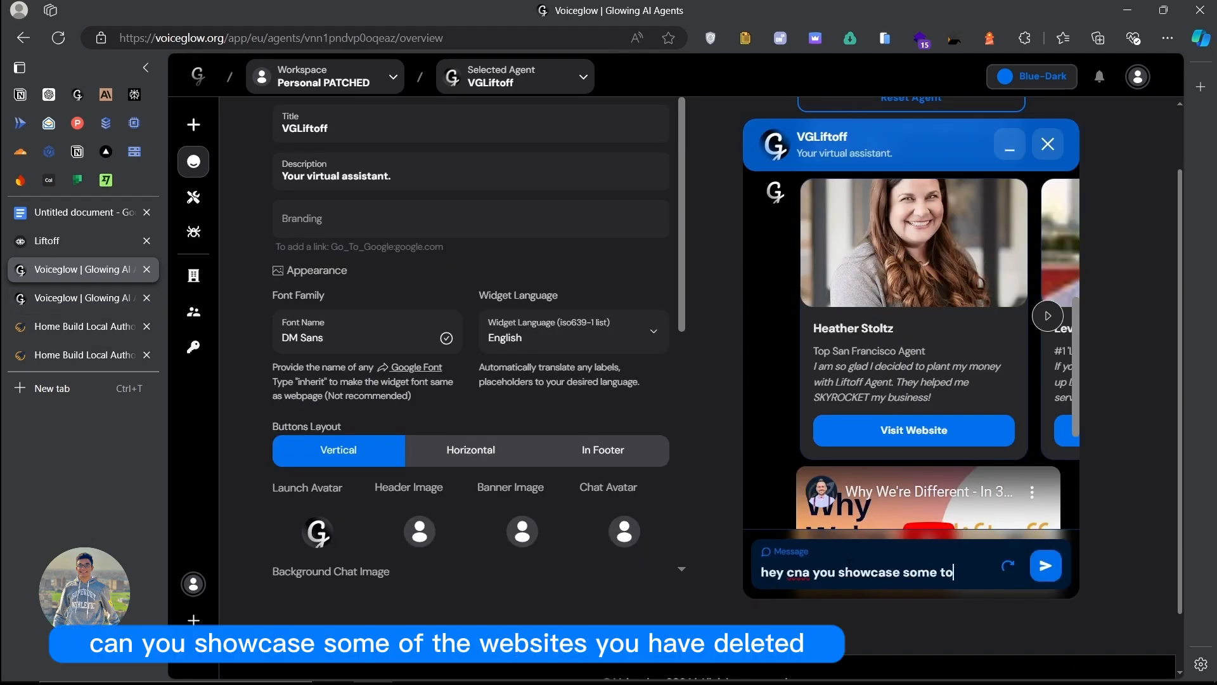
{"action": "type", "text": "se some of the web"}
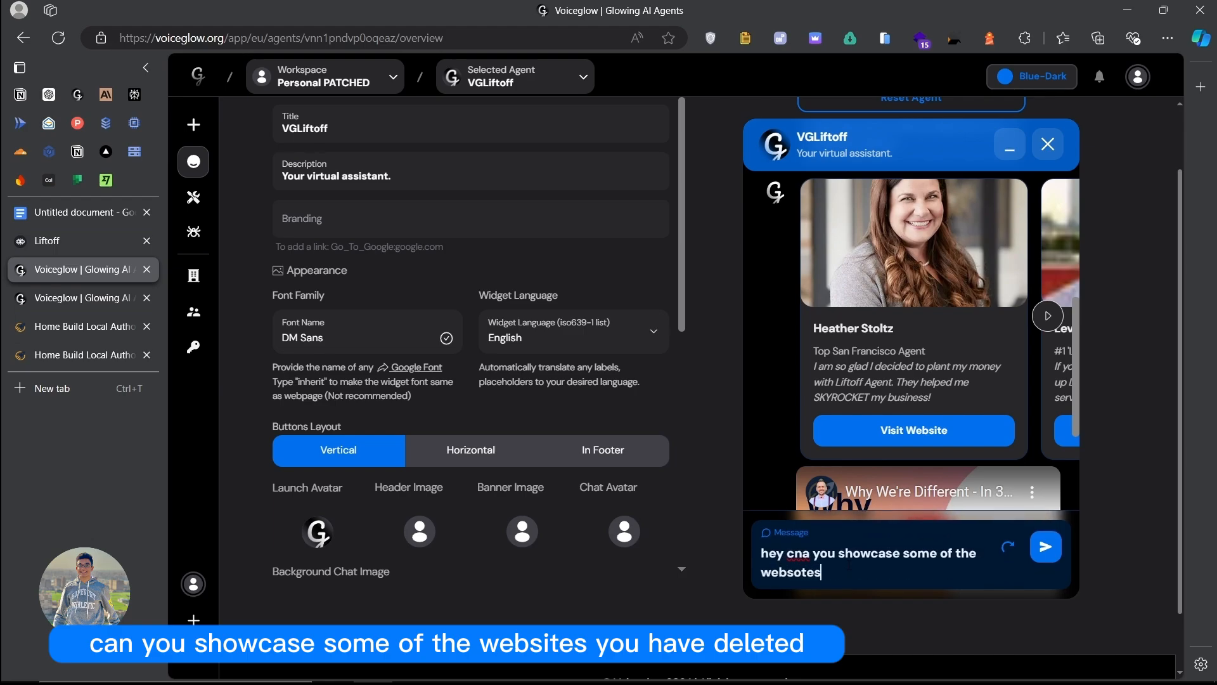
{"action": "type", "text": "sties you've created"}
{"action": "key", "text": "Return"}
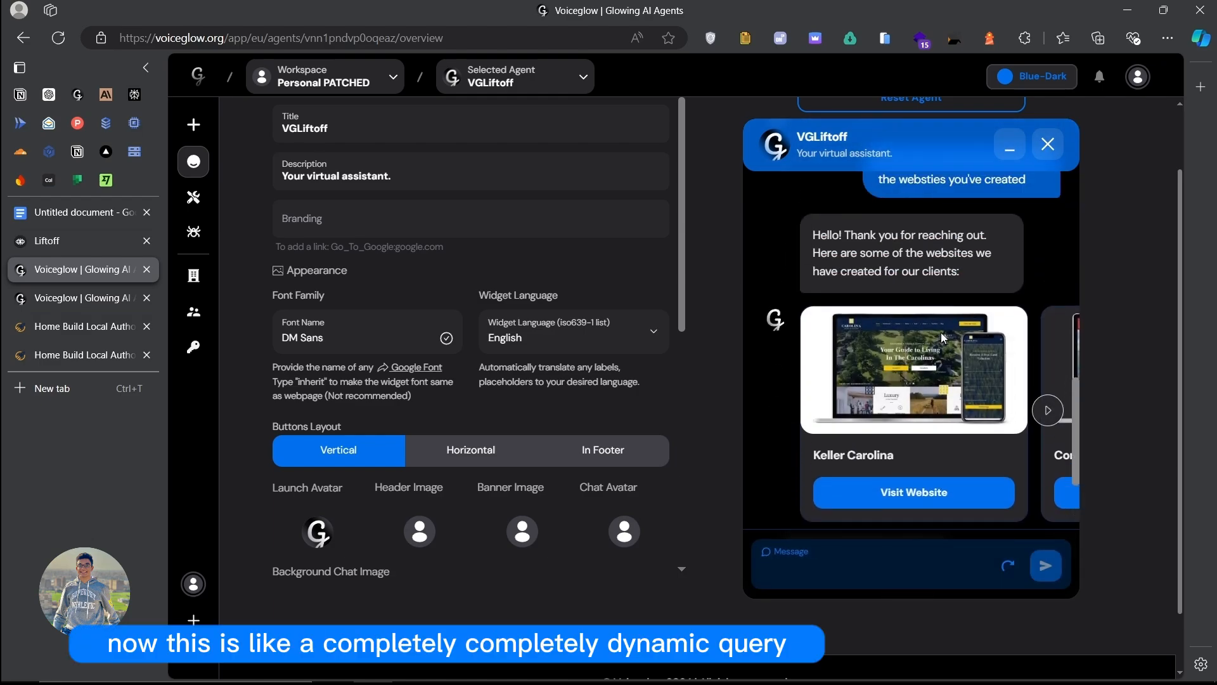
Step: Browse the returned client website cards such as Keller Carolina and Call Tattoo
{"action": "scroll", "coordinate": [959, 376], "scroll_direction": "right", "scroll_amount": 14}
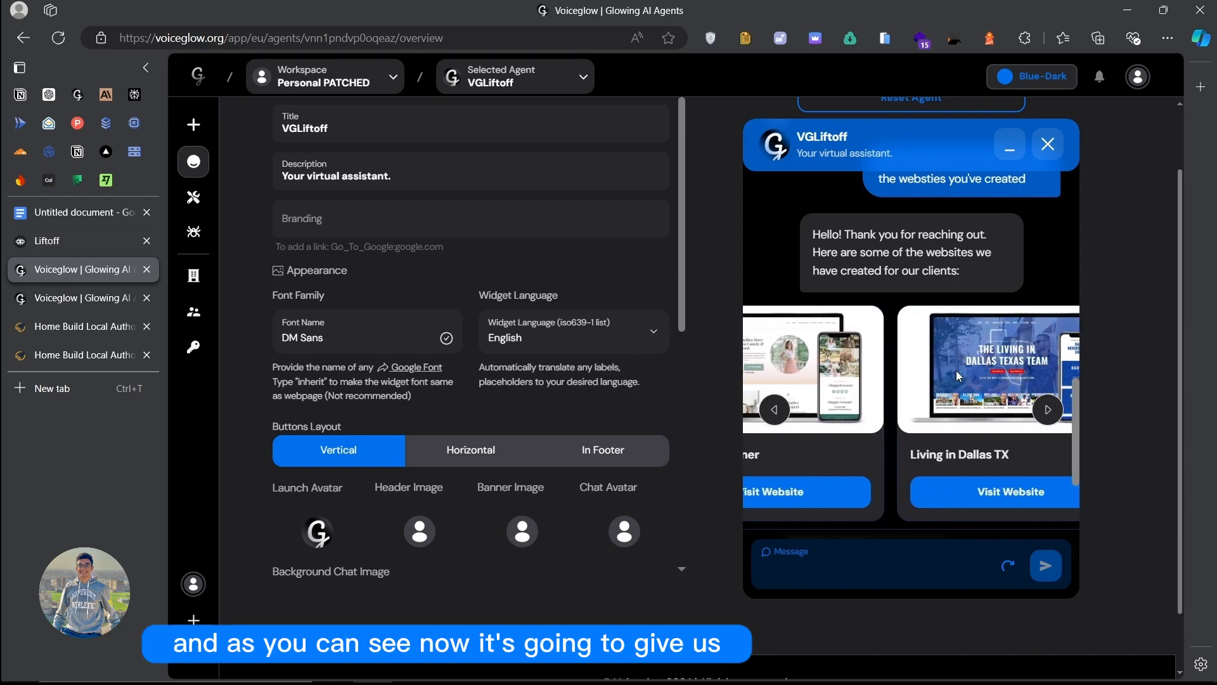
{"action": "scroll", "coordinate": [957, 372], "scroll_direction": "right", "scroll_amount": 10}
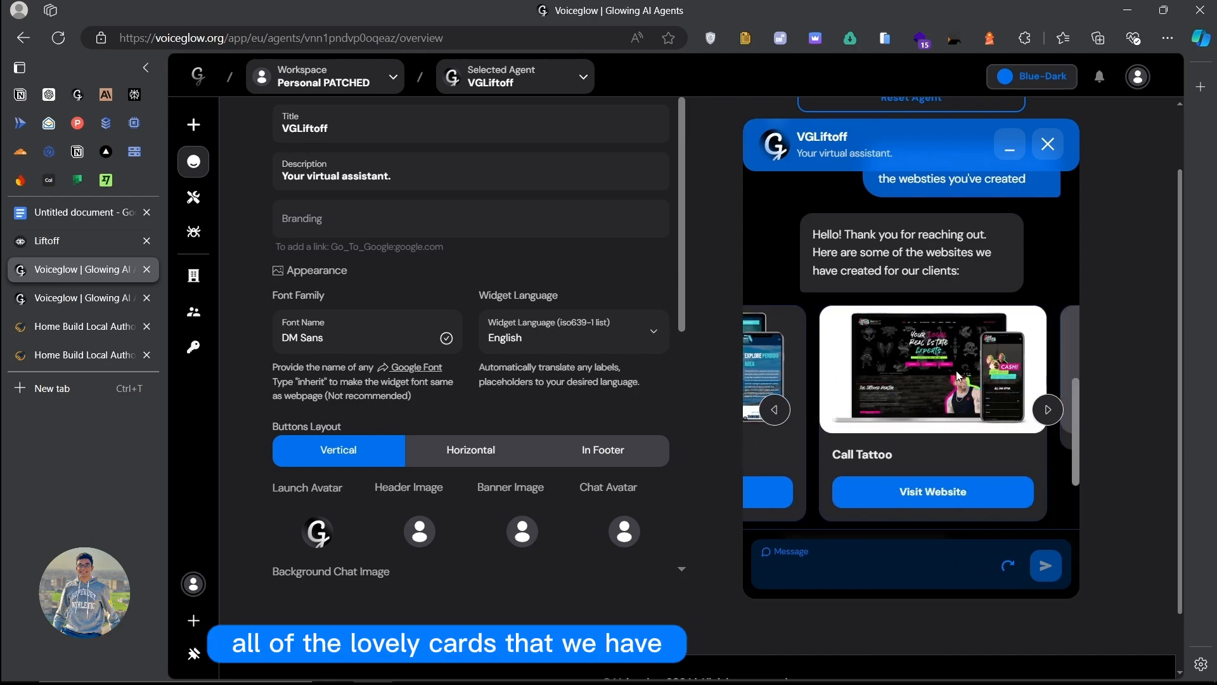
{"action": "scroll", "coordinate": [956, 370], "scroll_direction": "right", "scroll_amount": 8}
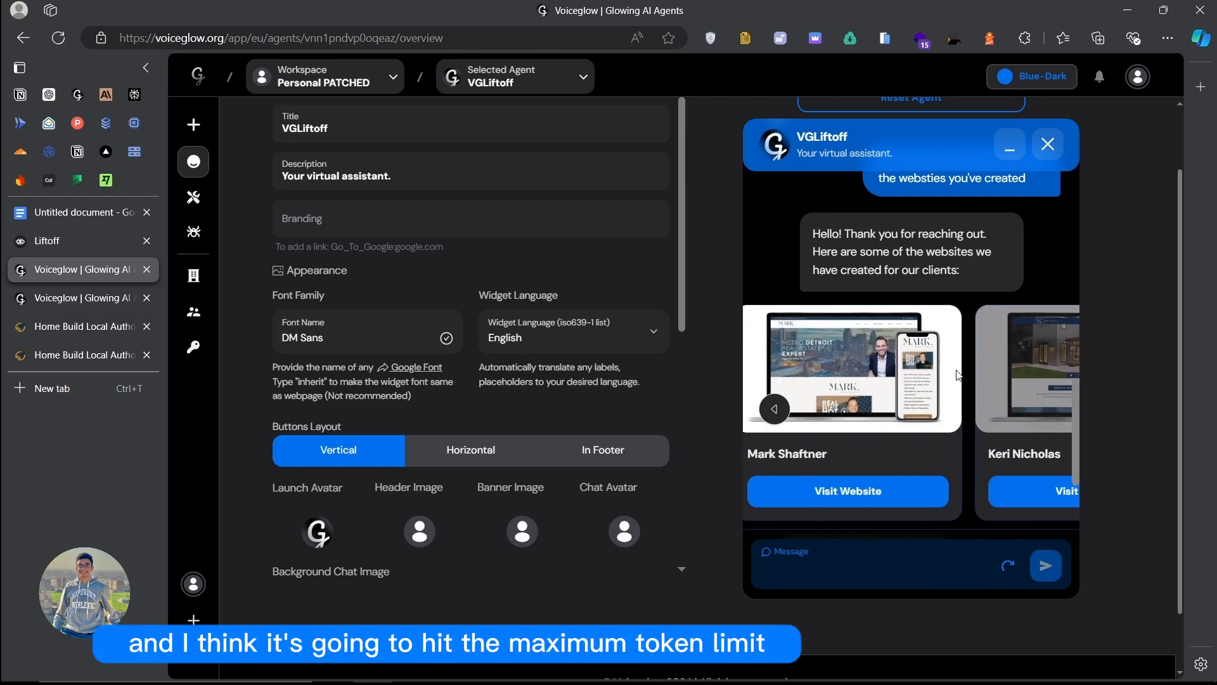
{"action": "scroll", "coordinate": [956, 370], "scroll_direction": "right", "scroll_amount": 1}
{"action": "scroll", "coordinate": [957, 370], "scroll_direction": "down", "scroll_amount": 3}
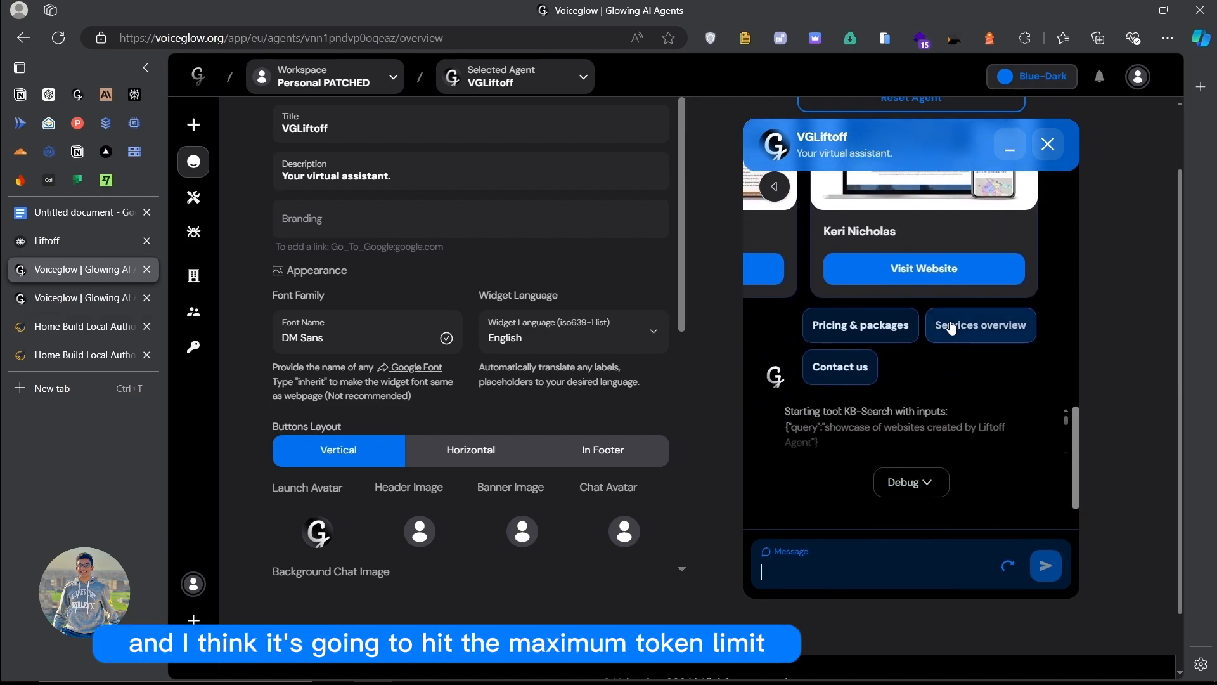
{"action": "scroll", "coordinate": [950, 327], "scroll_direction": "up", "scroll_amount": 2}
{"action": "scroll", "coordinate": [936, 359], "scroll_direction": "down", "scroll_amount": 2}
{"action": "scroll", "coordinate": [934, 352], "scroll_direction": "up", "scroll_amount": 3}
{"action": "scroll", "coordinate": [929, 336], "scroll_direction": "left", "scroll_amount": 8}
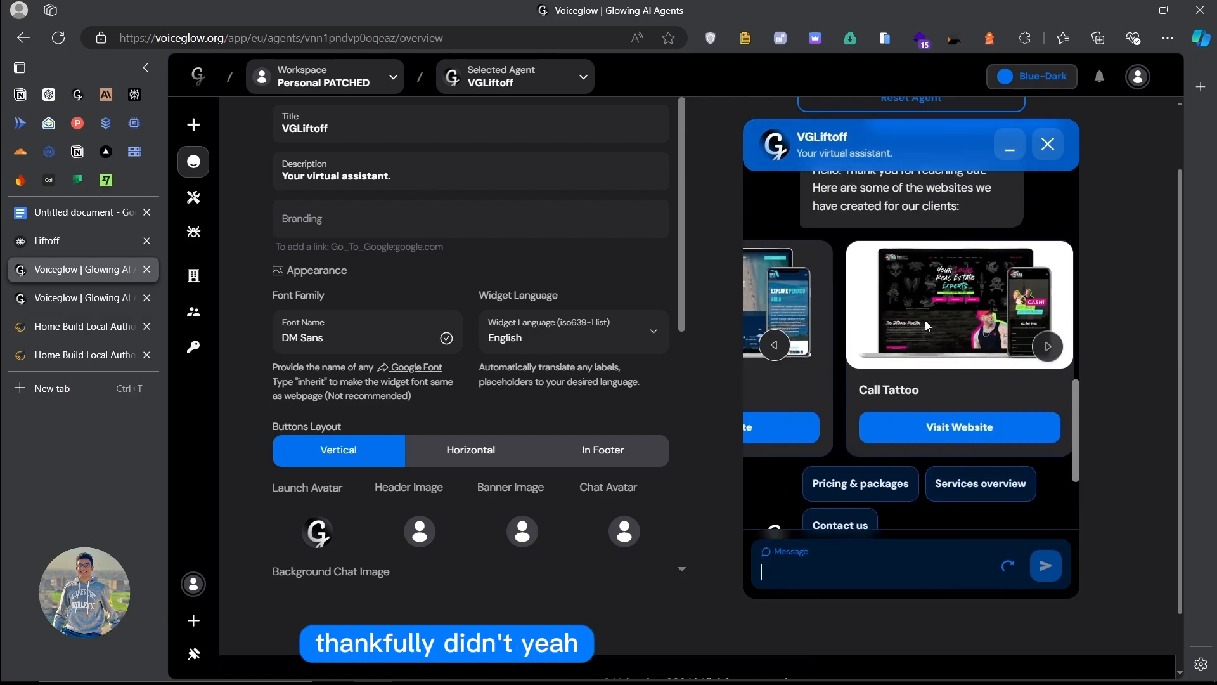
{"action": "scroll", "coordinate": [938, 355], "scroll_direction": "left", "scroll_amount": 3}
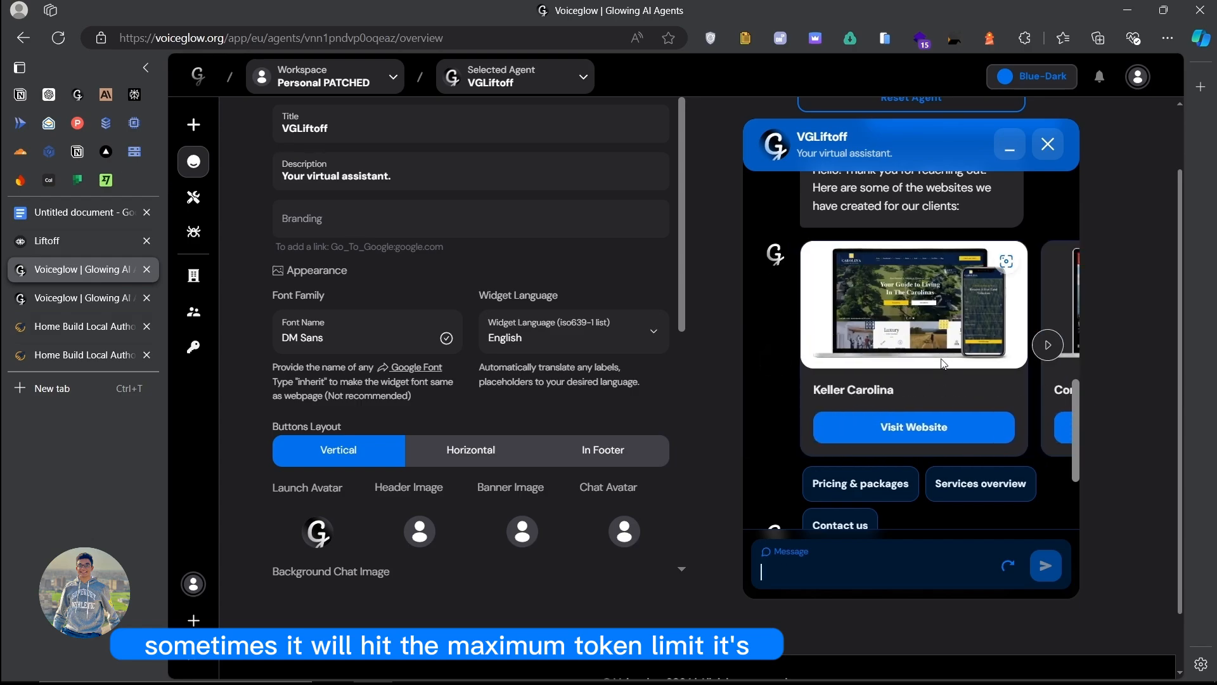
{"action": "left_click", "coordinate": [944, 422]}
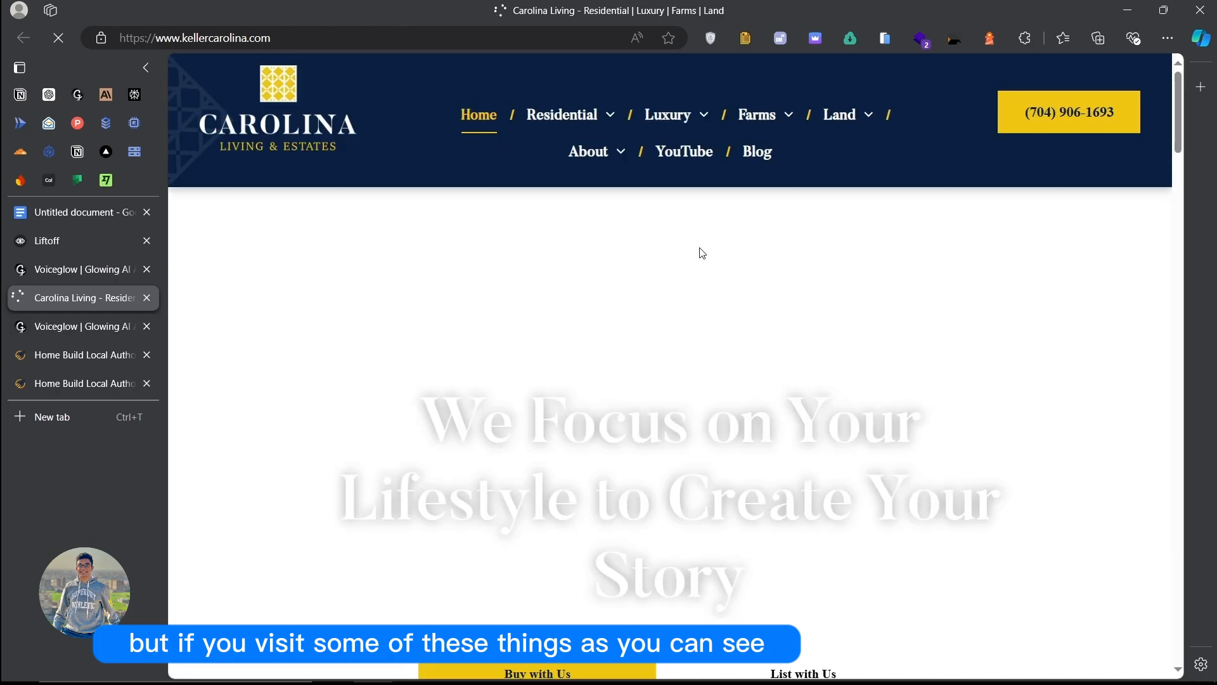
{"action": "scroll", "coordinate": [701, 253], "scroll_direction": "down", "scroll_amount": 15}
{"action": "scroll", "coordinate": [749, 304], "scroll_direction": "down", "scroll_amount": 4}
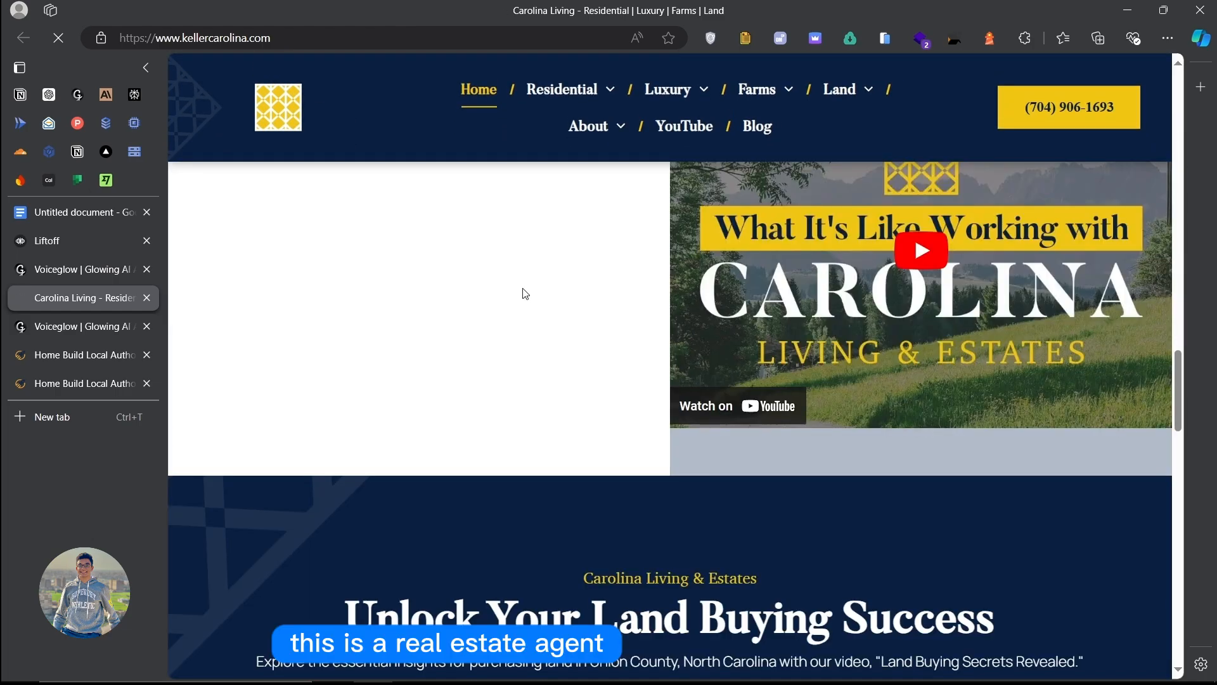
{"action": "key", "text": "ctrl+w"}
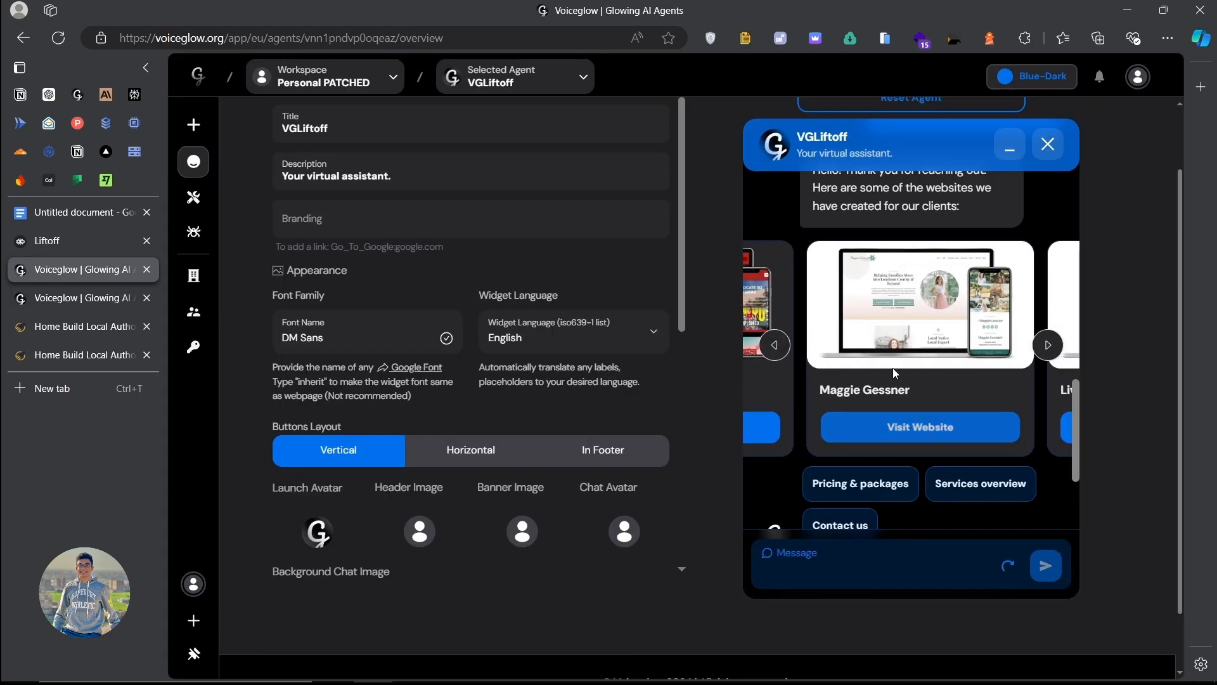
{"action": "left_click", "coordinate": [919, 427]}
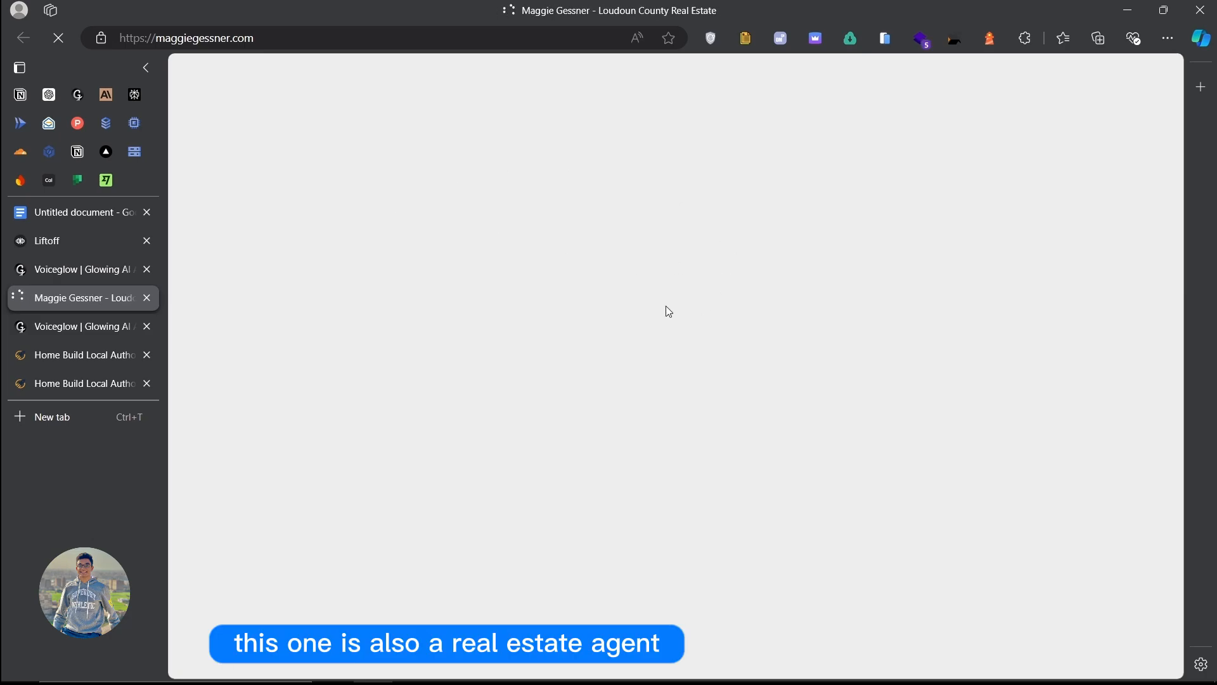
{"action": "scroll", "coordinate": [666, 310], "scroll_direction": "down", "scroll_amount": 9}
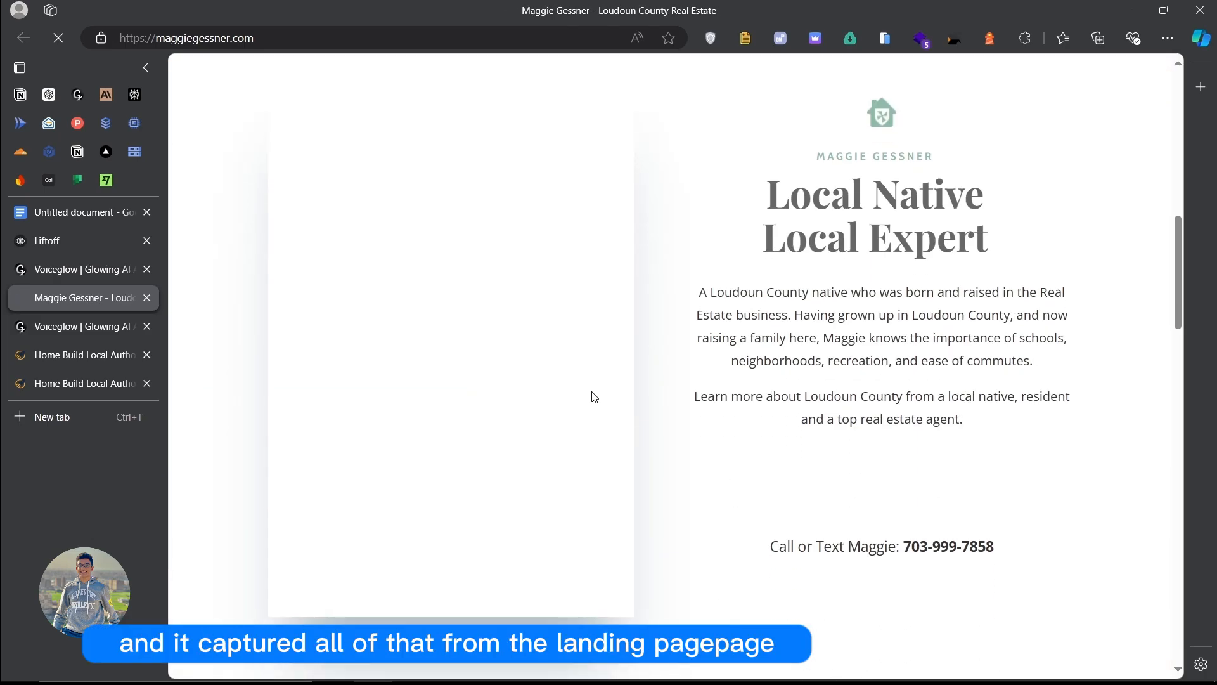
{"action": "scroll", "coordinate": [594, 397], "scroll_direction": "down", "scroll_amount": 5}
{"action": "key", "text": "ctrl+w"}
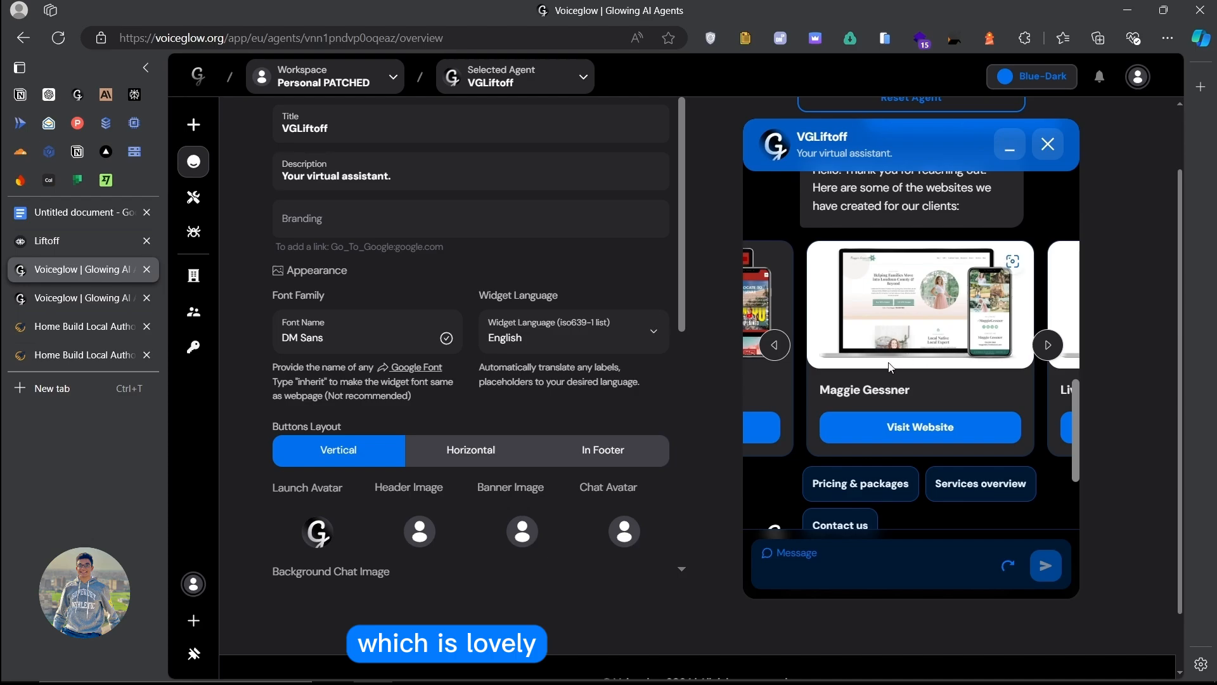
Step: Copy the website showcase question from the VGLiftoff chat and send it to LiftoffAgent
{"action": "key", "text": "ctrl+Tab"}
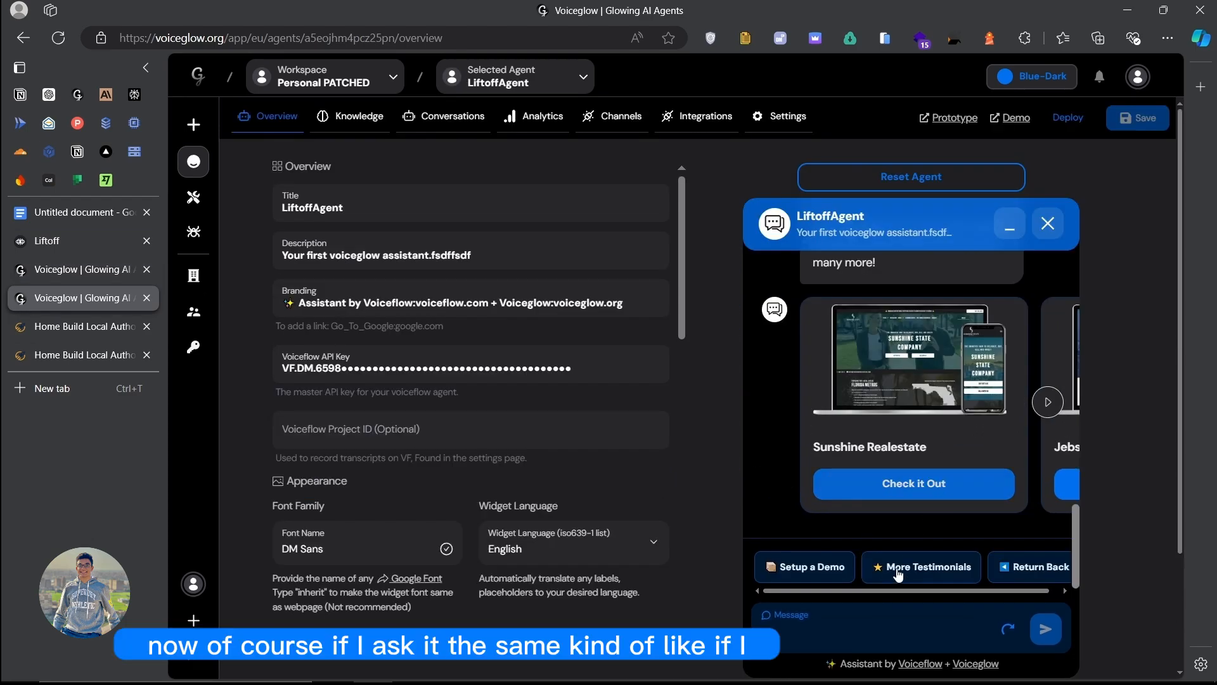
{"action": "left_click", "coordinate": [845, 638]}
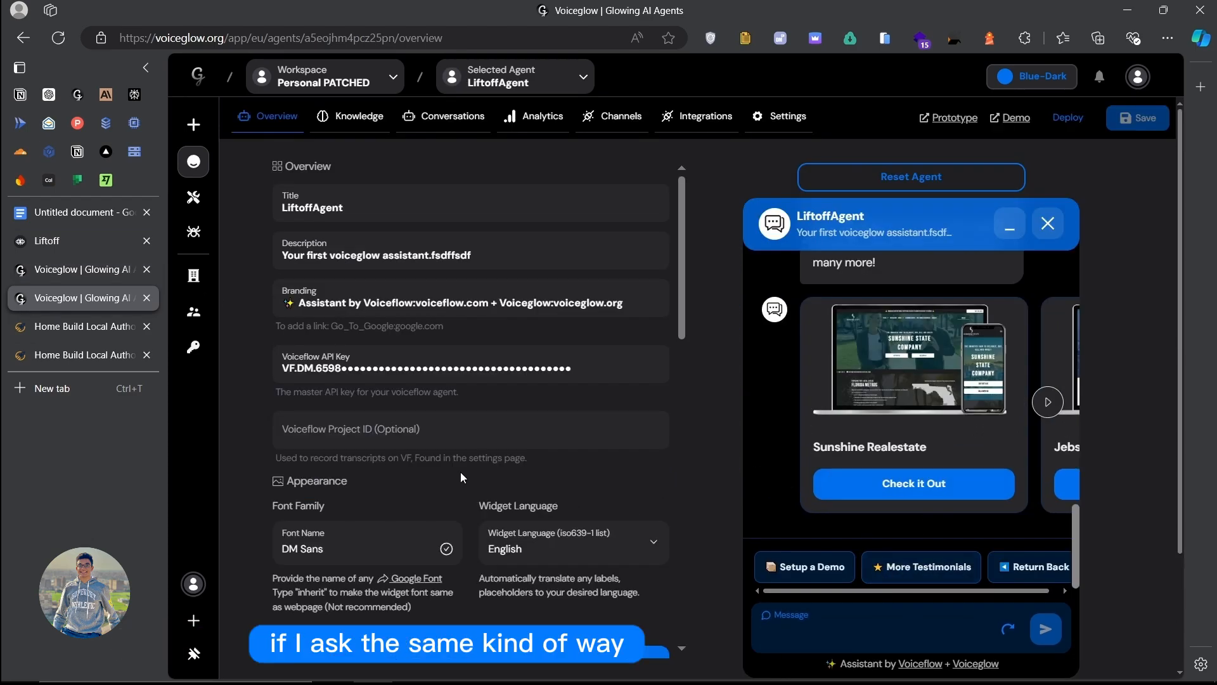
{"action": "left_click", "coordinate": [82, 272]}
{"action": "scroll", "coordinate": [964, 420], "scroll_direction": "down", "scroll_amount": 10}
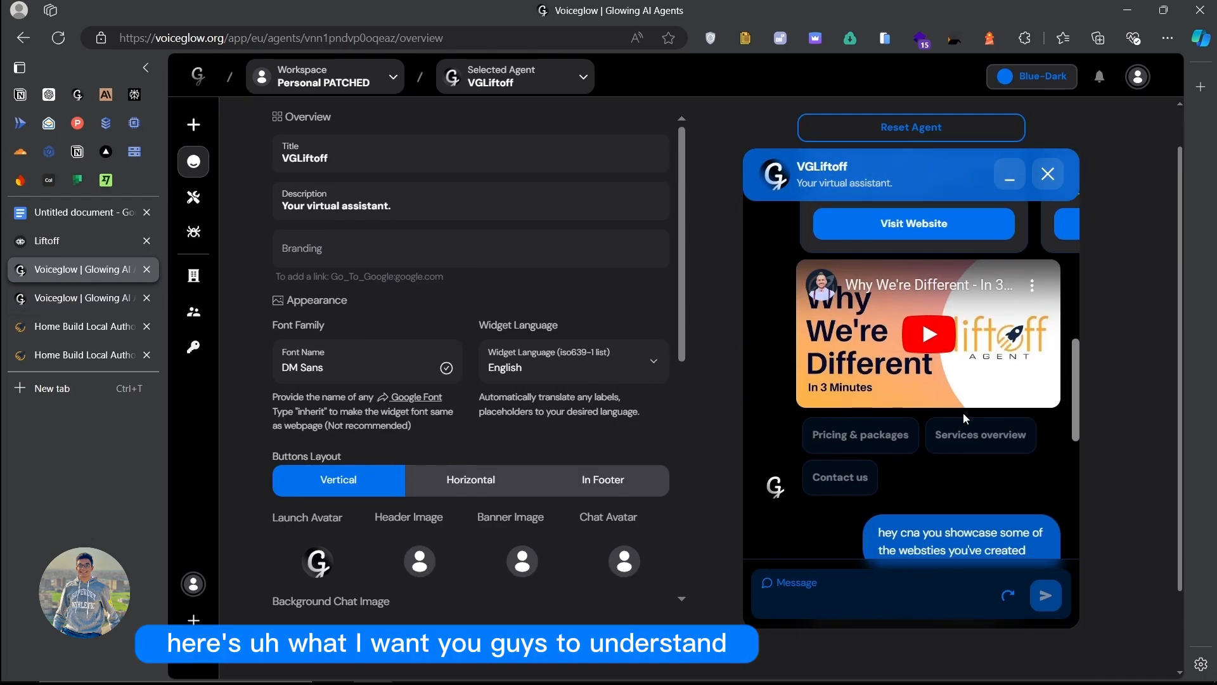
{"action": "left_click_drag", "start_coordinate": [1036, 387], "coordinate": [878, 374]}
{"action": "key", "text": "ctrl+c"}
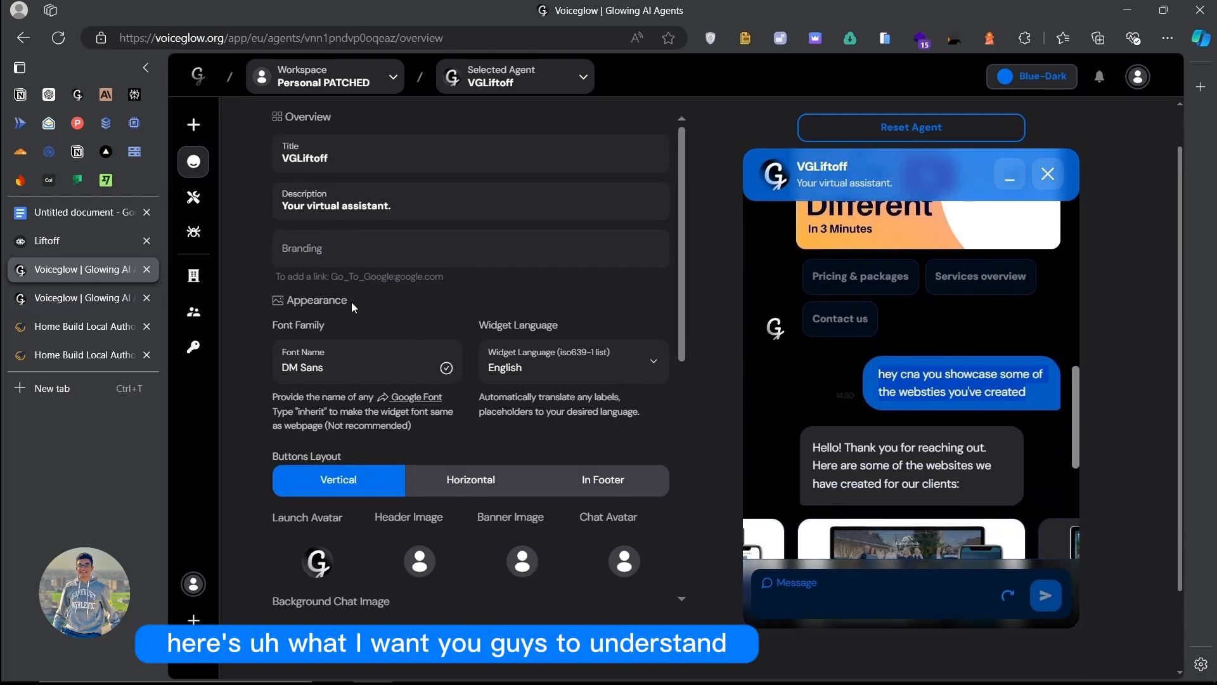
{"action": "left_click", "coordinate": [62, 293]}
{"action": "key", "text": "ctrl+v"}
{"action": "key", "text": "Return"}
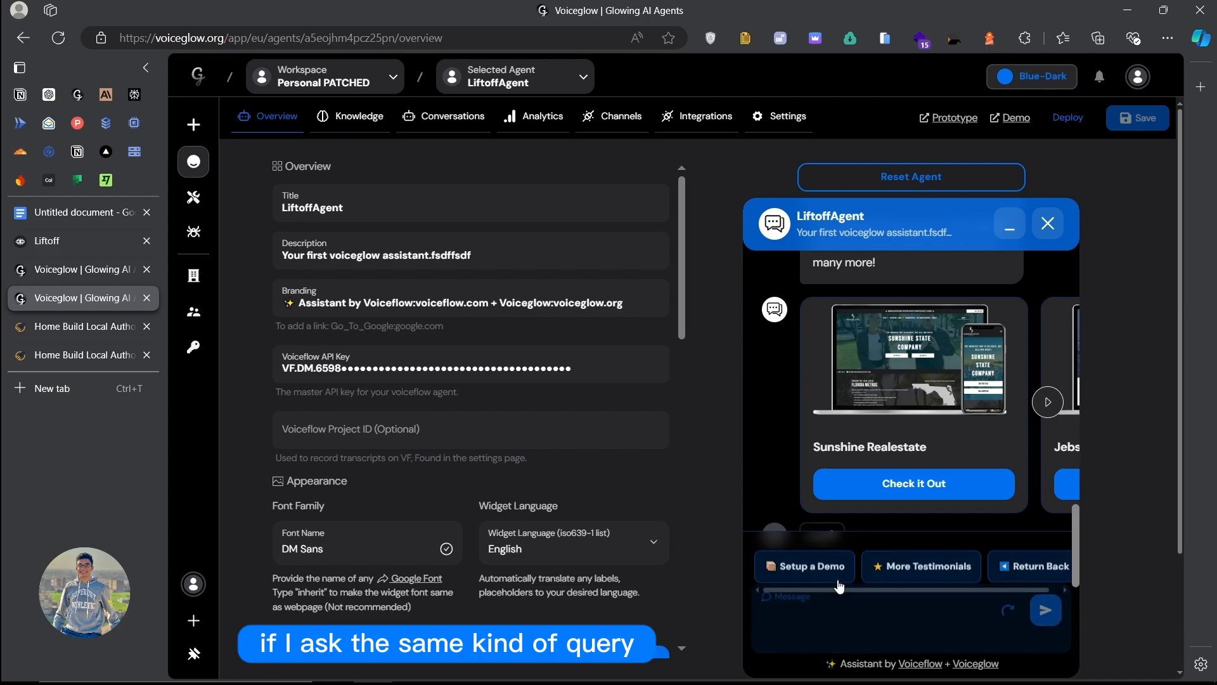
Step: Highlight LiftoffAgent's reply 'Unable to find relevant answer.'
{"action": "scroll", "coordinate": [951, 393], "scroll_direction": "up", "scroll_amount": 7}
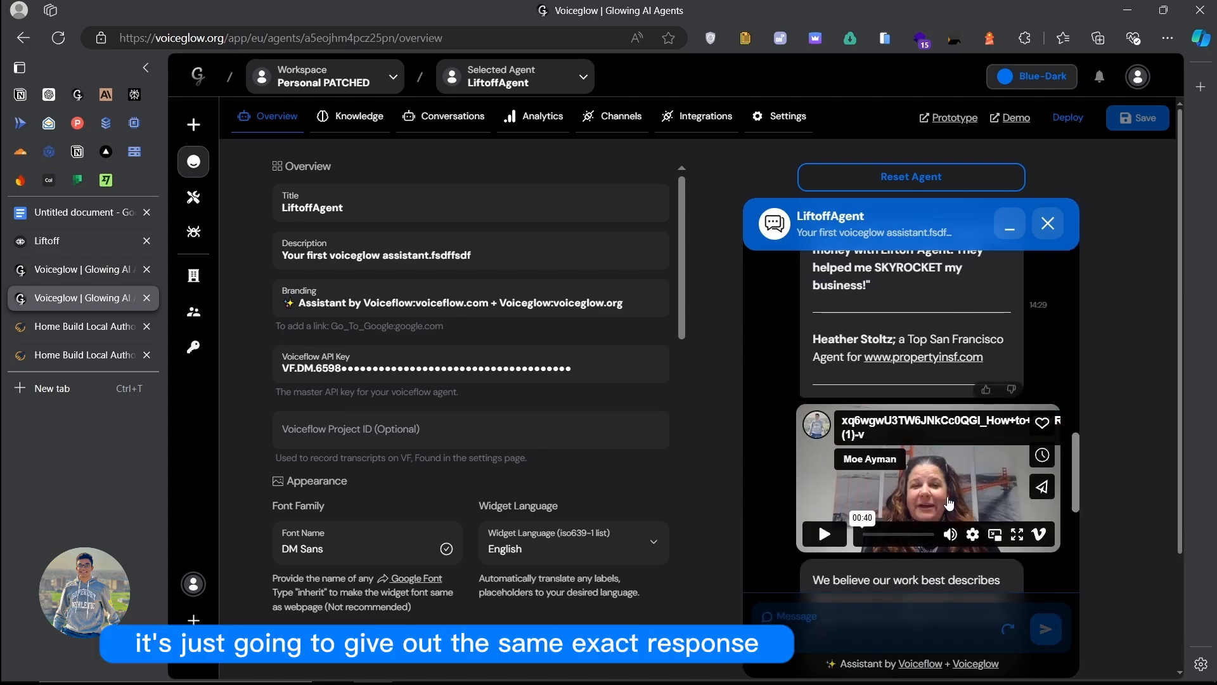
{"action": "scroll", "coordinate": [884, 327], "scroll_direction": "down", "scroll_amount": 8}
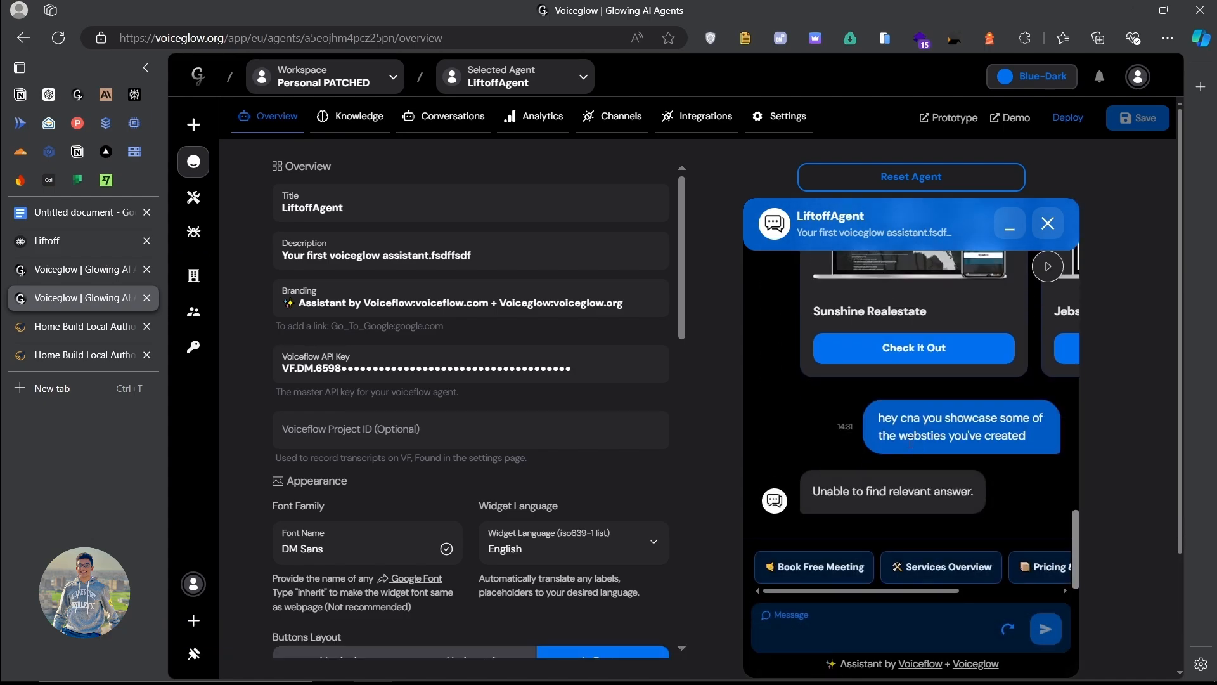
{"action": "left_click_drag", "start_coordinate": [814, 492], "coordinate": [940, 491]}
{"action": "left_click", "coordinate": [846, 439]}
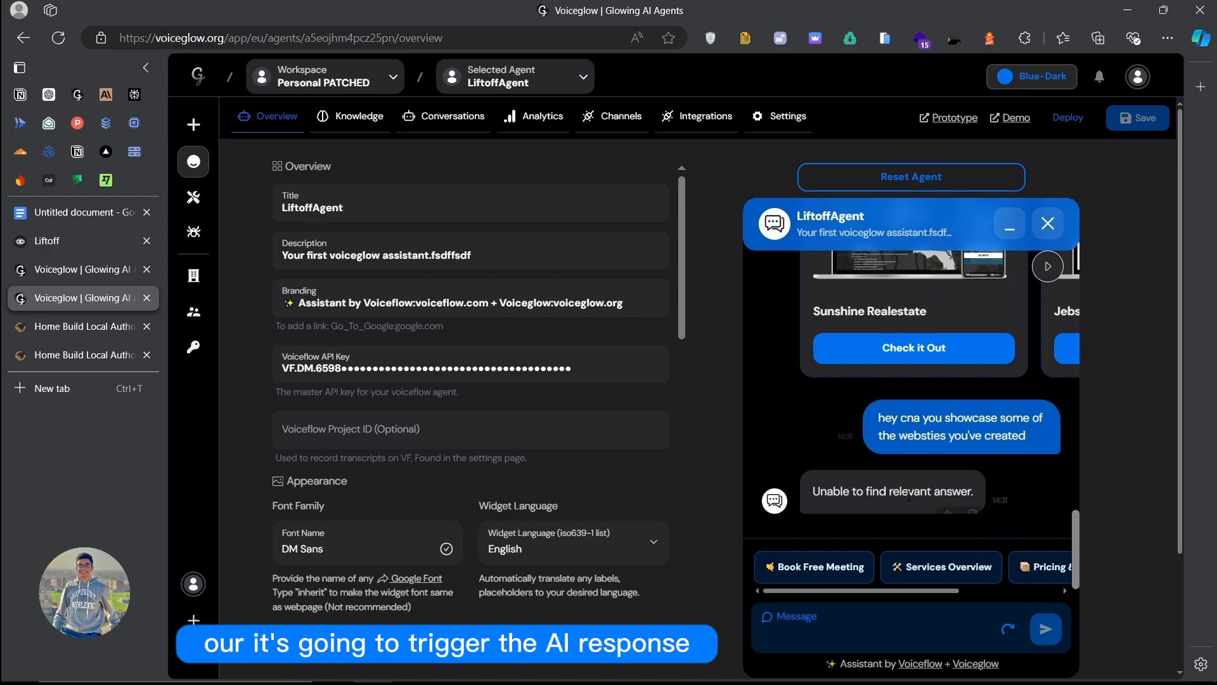
{"action": "left_click_drag", "start_coordinate": [810, 495], "coordinate": [991, 496]}
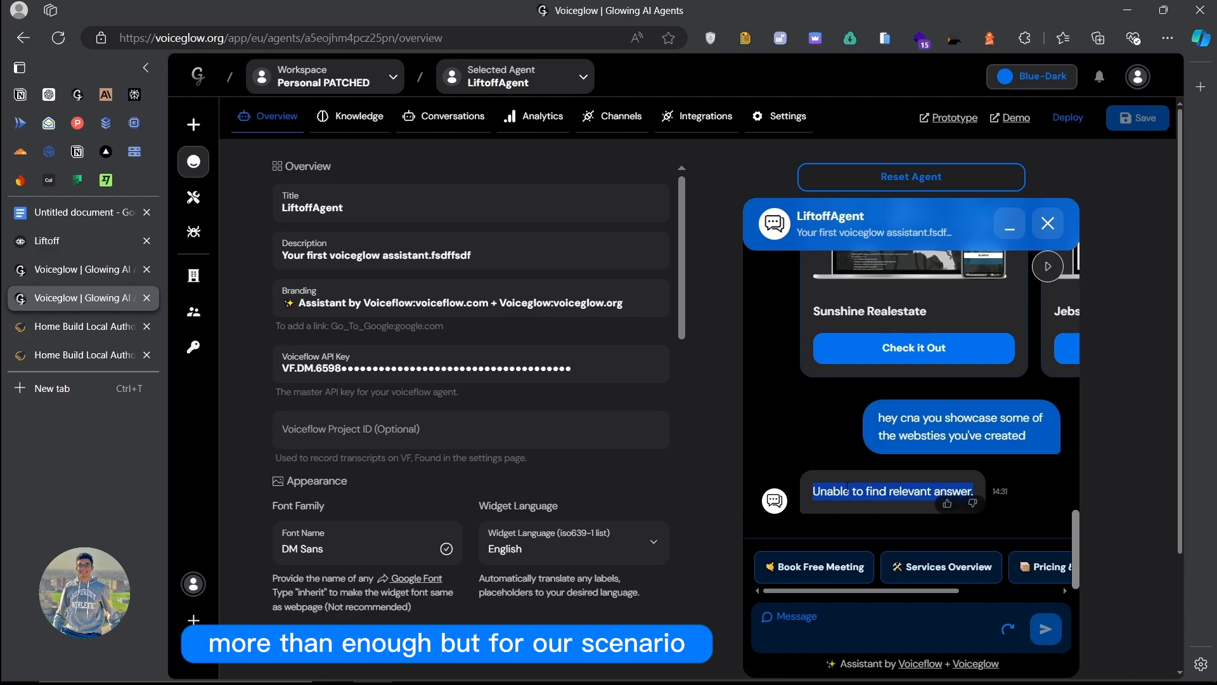
Step: Scroll through the Liftoff PricingBlock flow in Voiceflow, then return to the VGLiftoff overview
{"action": "left_click", "coordinate": [70, 241]}
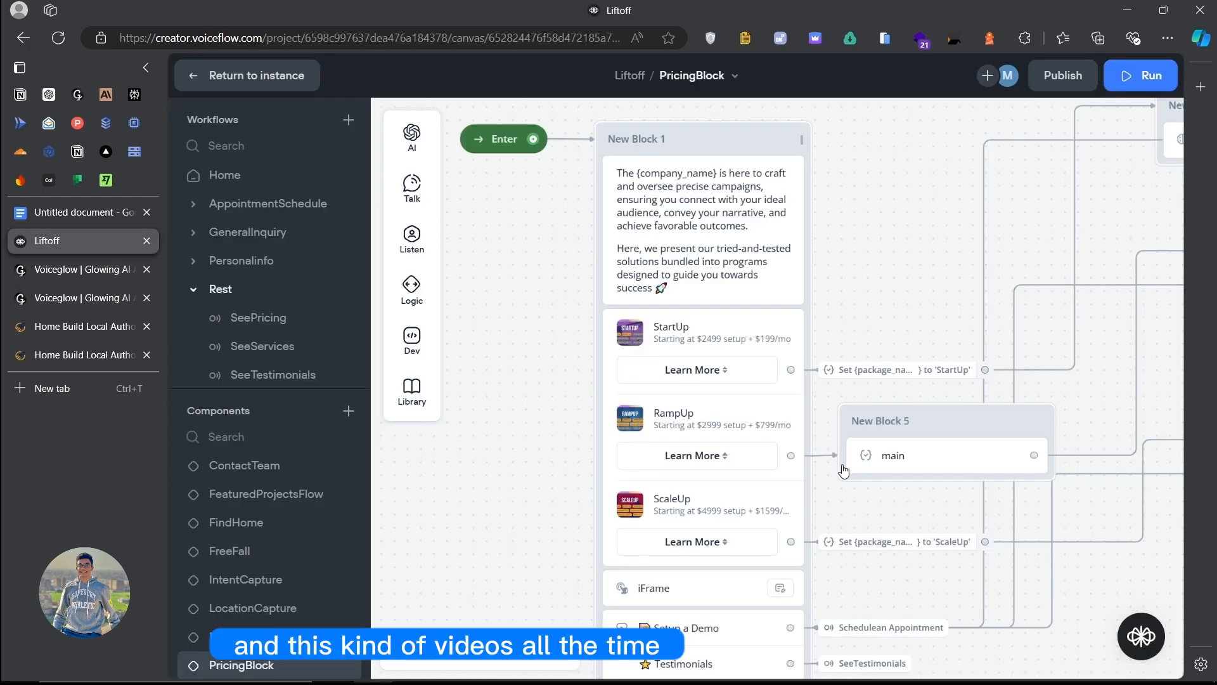
{"action": "scroll", "coordinate": [843, 470], "scroll_direction": "down", "scroll_amount": 5}
{"action": "scroll", "coordinate": [259, 552], "scroll_direction": "down", "scroll_amount": 3}
{"action": "left_click", "coordinate": [69, 303]}
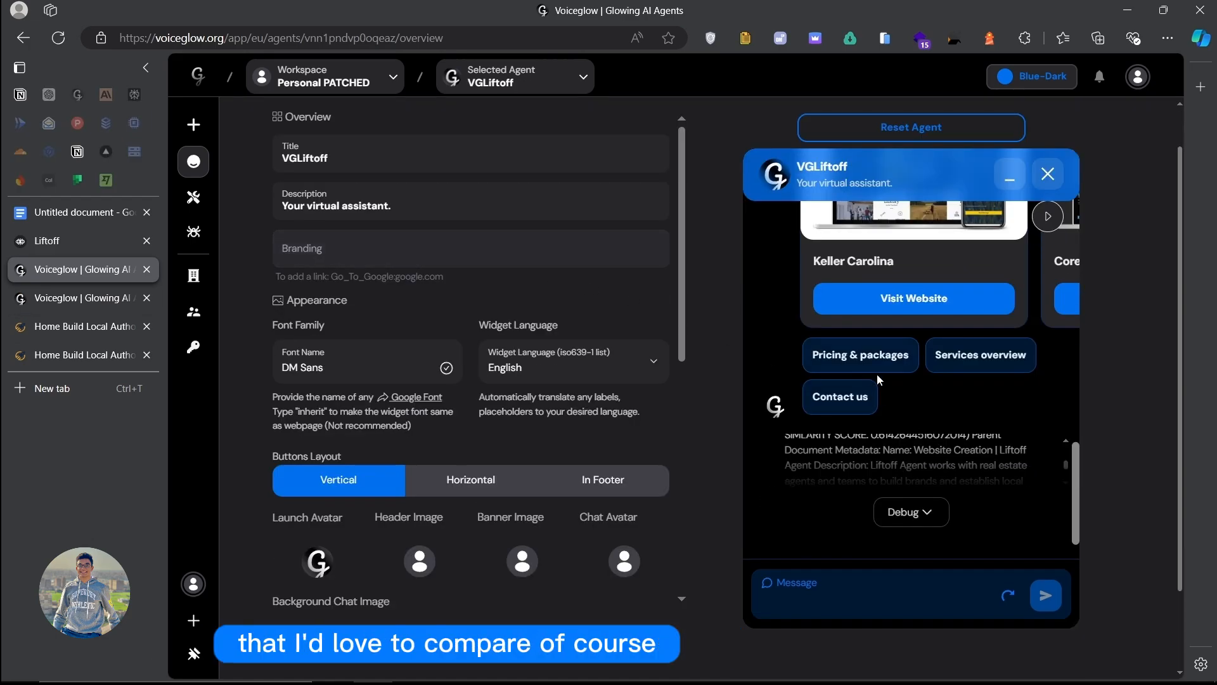
Step: Ask the VGLiftoff preview chat 'Who is the founder of liftoff'
{"action": "scroll", "coordinate": [865, 374], "scroll_direction": "up", "scroll_amount": 11}
{"action": "scroll", "coordinate": [862, 374], "scroll_direction": "up", "scroll_amount": 3}
{"action": "scroll", "coordinate": [862, 367], "scroll_direction": "down", "scroll_amount": 8}
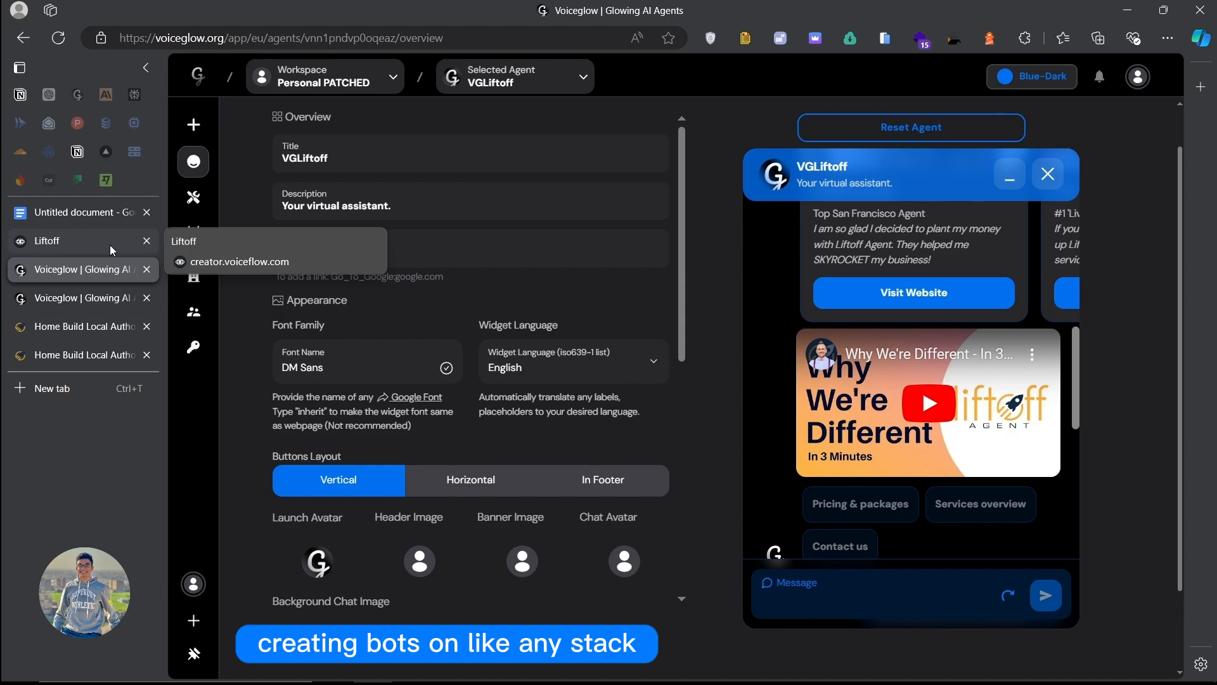
{"action": "scroll", "coordinate": [818, 323], "scroll_direction": "down", "scroll_amount": 5}
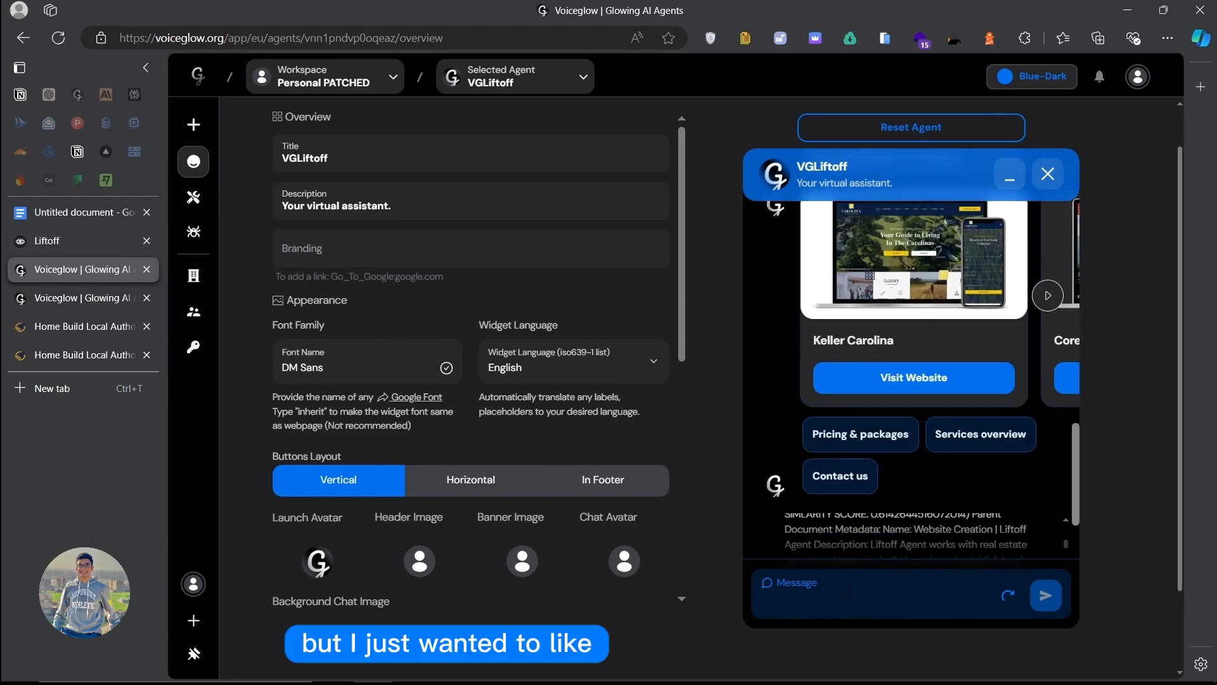
{"action": "left_click", "coordinate": [851, 588]}
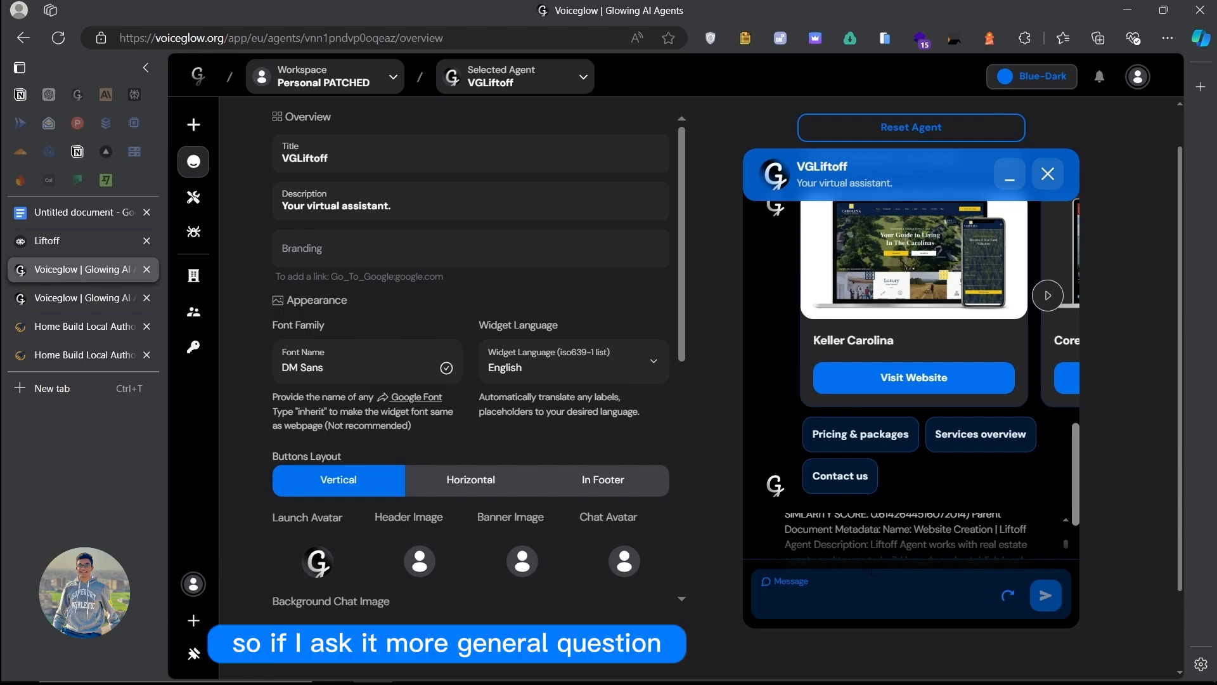
{"action": "type", "text": "Where"}
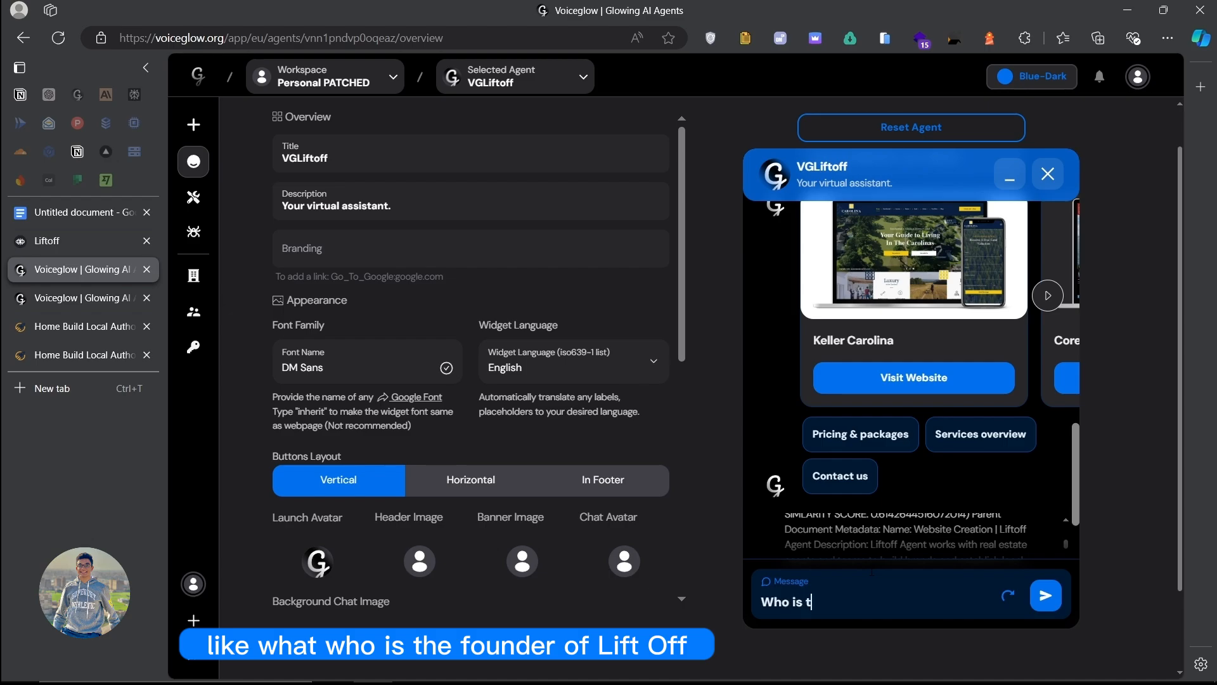
{"action": "type", "text": "ounder of lifto"}
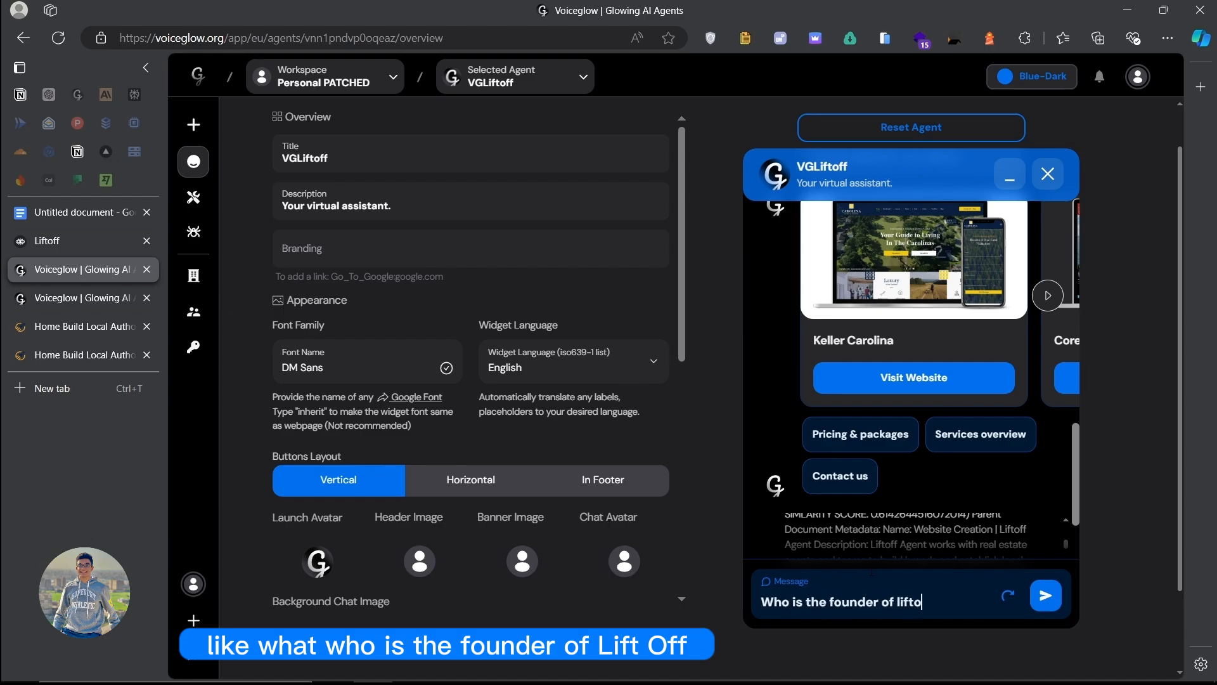
{"action": "type", "text": "ff"}
{"action": "key", "text": "Return"}
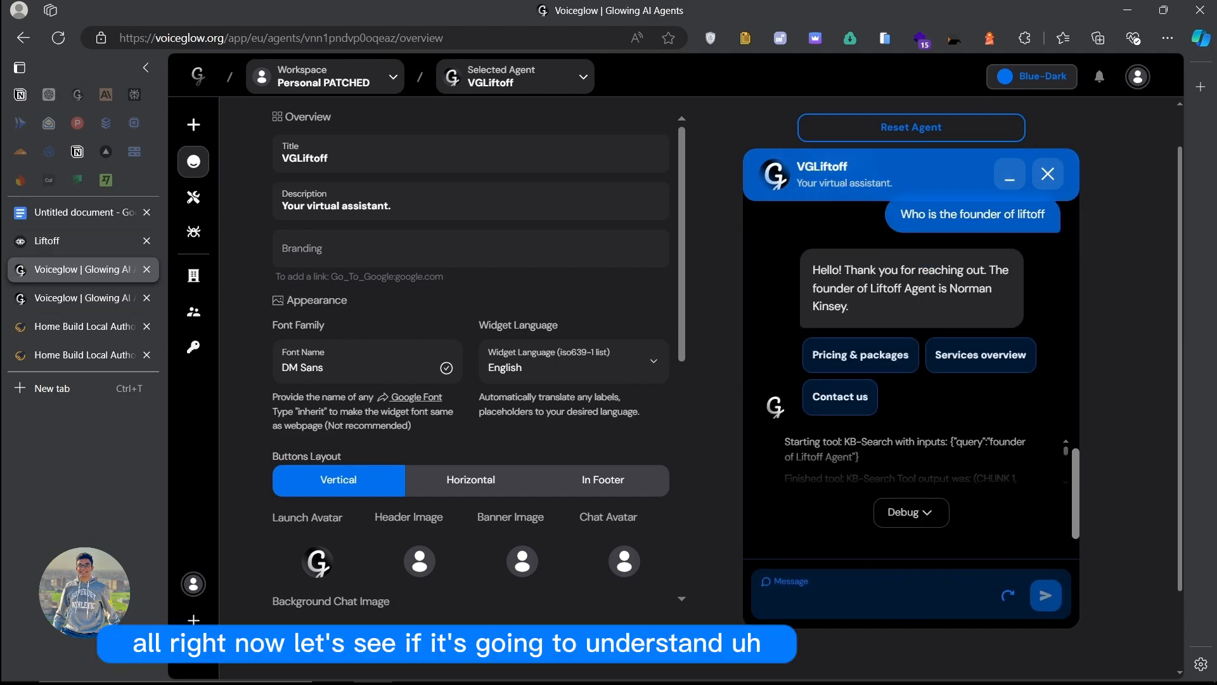
Step: Highlight and deselect parts of the agent's founder reply, then scroll back up
{"action": "triple_click", "coordinate": [812, 267]}
{"action": "left_click", "coordinate": [853, 279]}
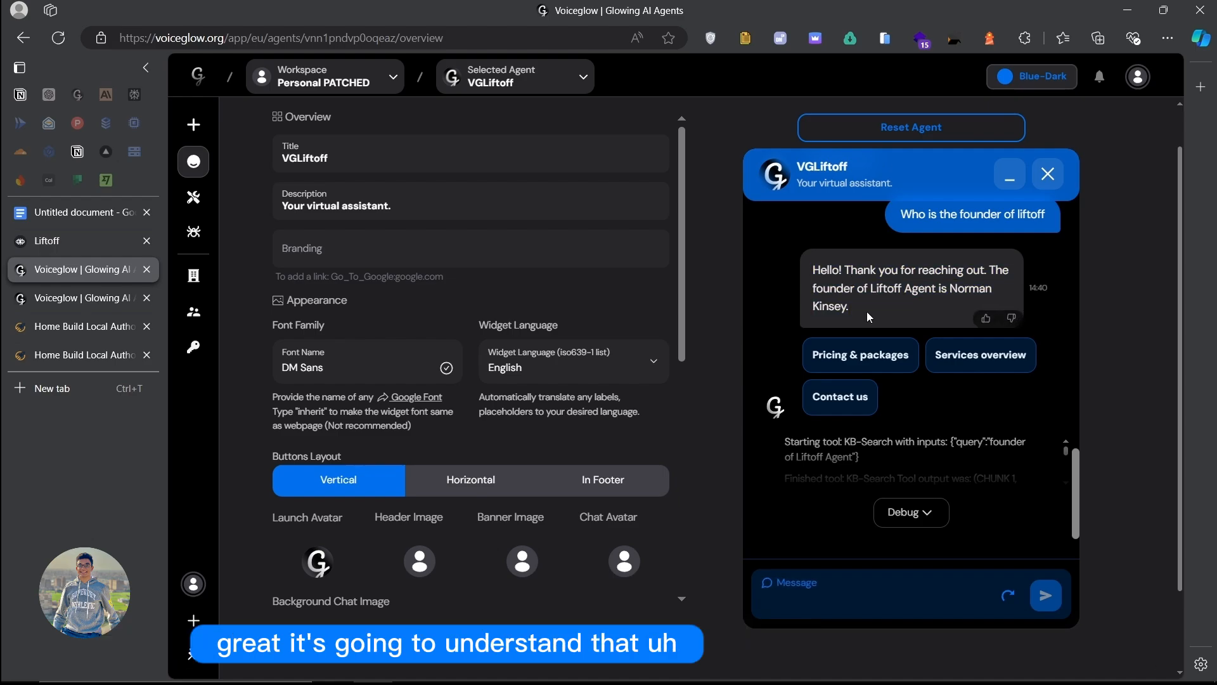
{"action": "left_click_drag", "start_coordinate": [881, 270], "coordinate": [929, 286]}
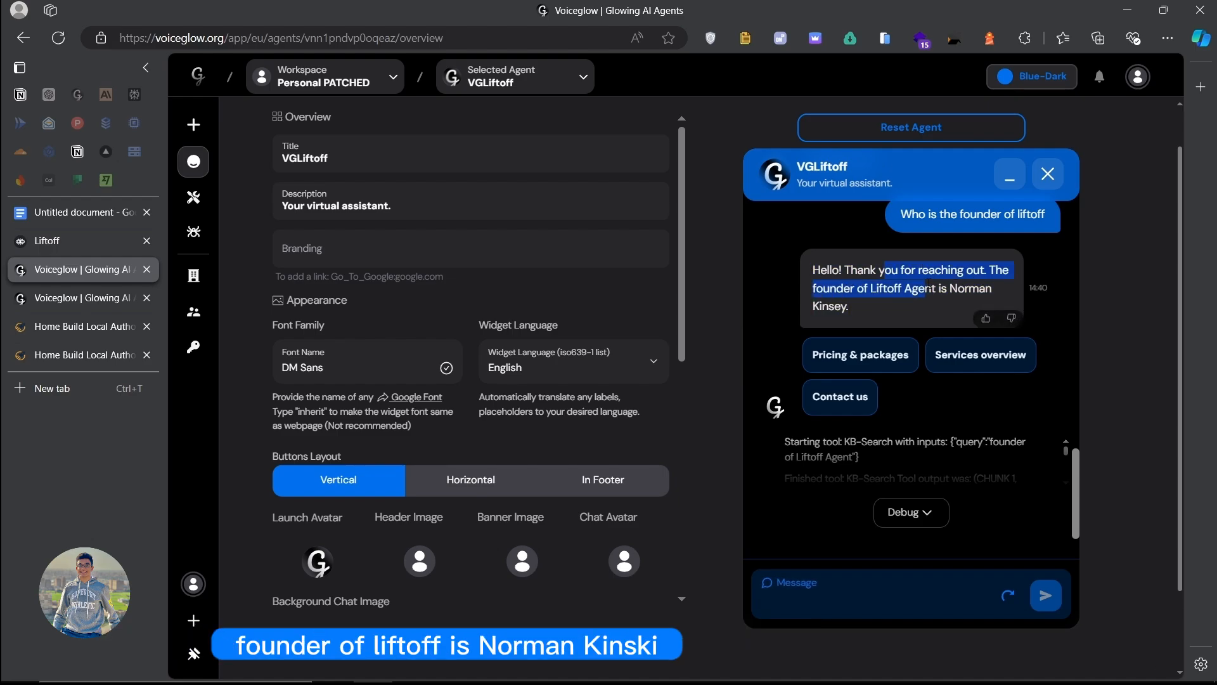
{"action": "left_click", "coordinate": [986, 286]}
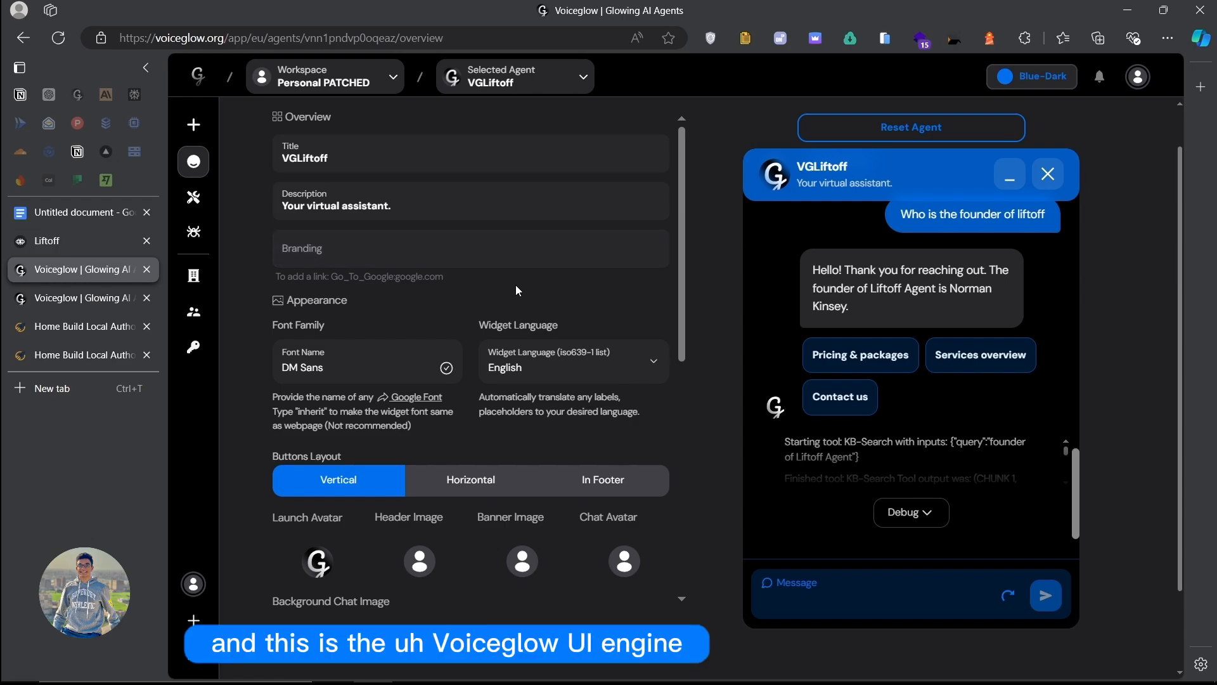
{"action": "scroll", "coordinate": [479, 246], "scroll_direction": "up", "scroll_amount": 1}
{"action": "scroll", "coordinate": [858, 489], "scroll_direction": "up", "scroll_amount": 4}
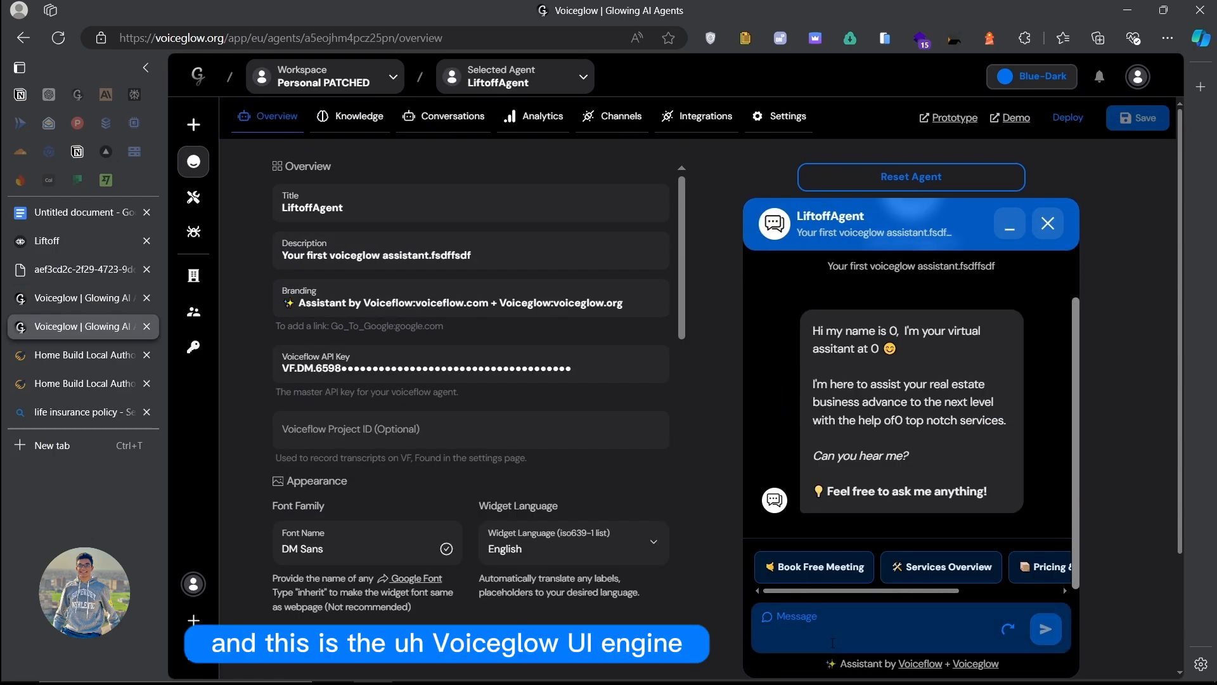
Step: Send 'who is th efounder of liftoff?' in the LiftoffAgent preview chat
{"action": "type", "text": "w"}
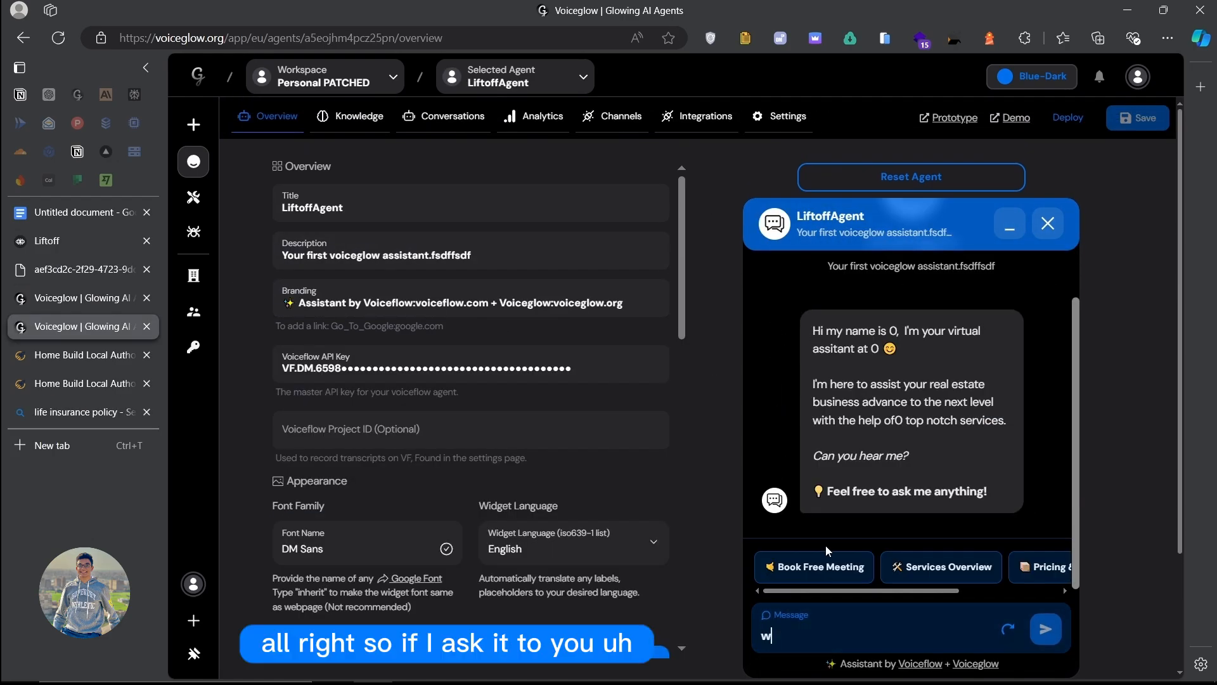
{"action": "type", "text": "ho is th efounder"}
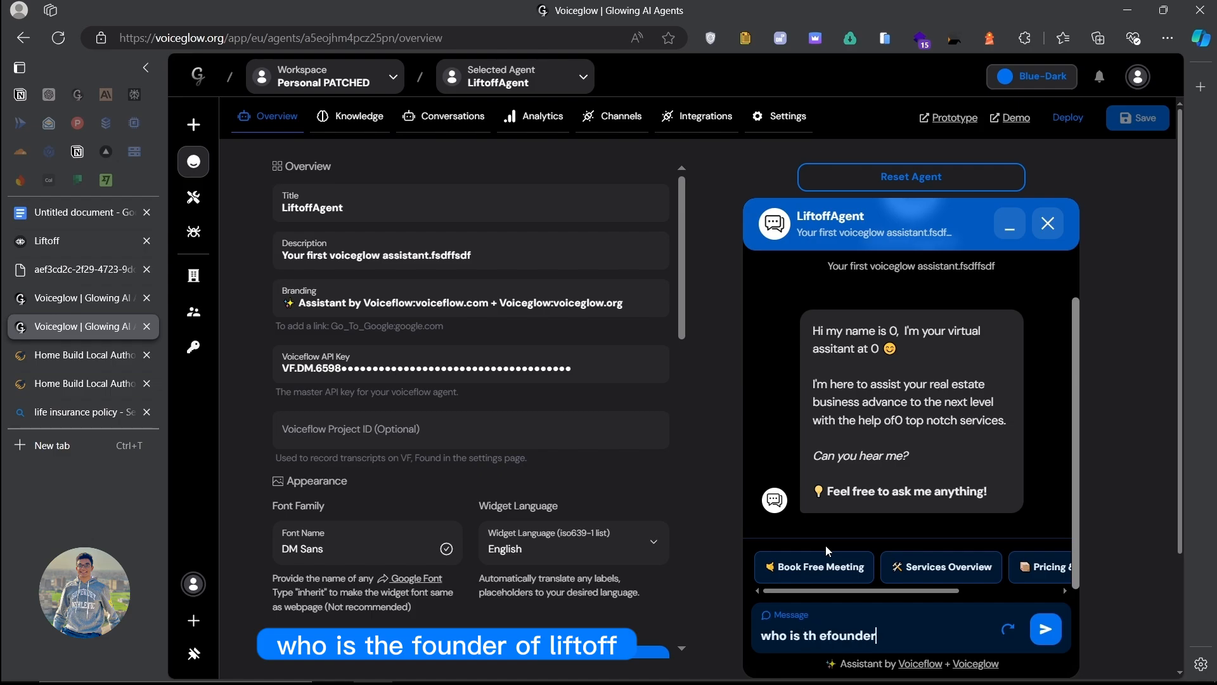
{"action": "type", "text": " of liftoff?"}
{"action": "key", "text": "Return"}
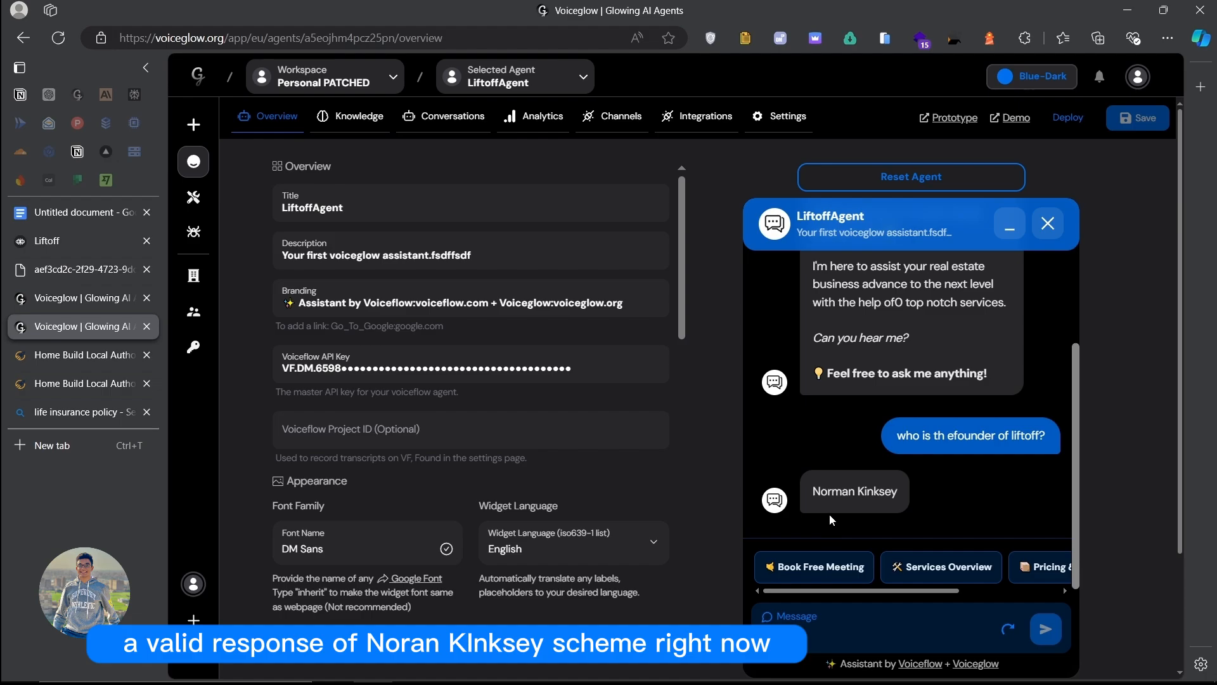
Step: Send 'Features overview' to LiftoffAgent and scroll through its marketing services reply
{"action": "type", "text": "F"}
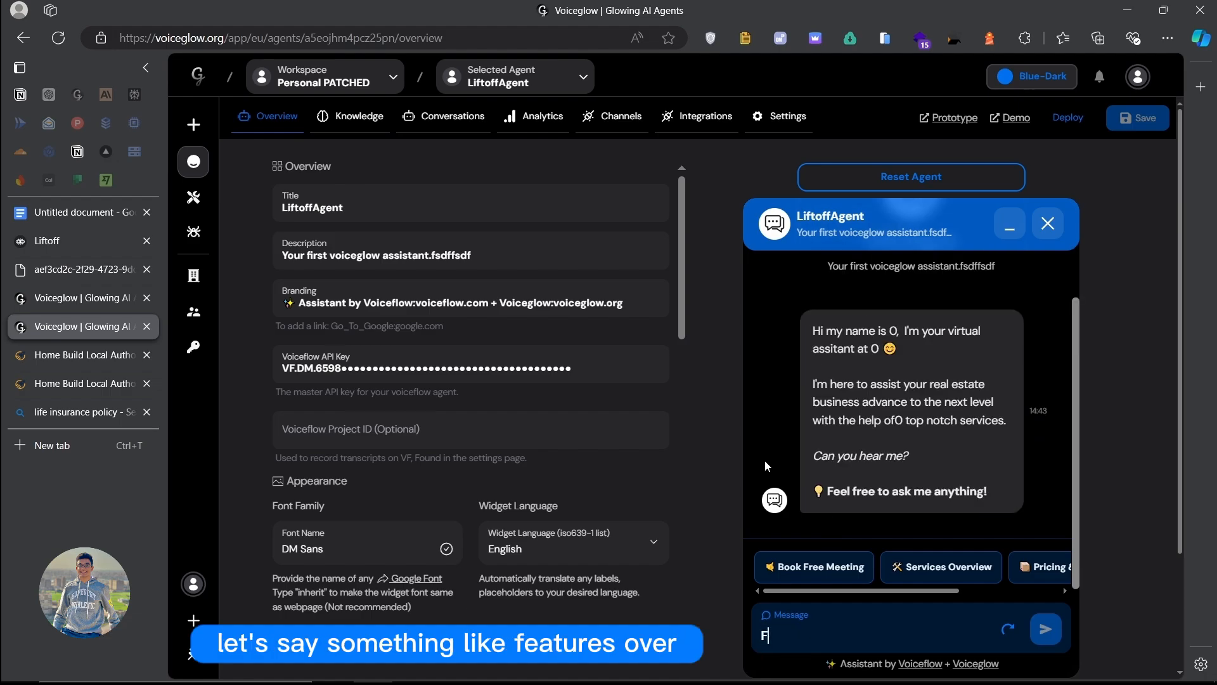
{"action": "type", "text": "eatures ov"}
{"action": "type", "text": "w"}
{"action": "key", "text": "Return"}
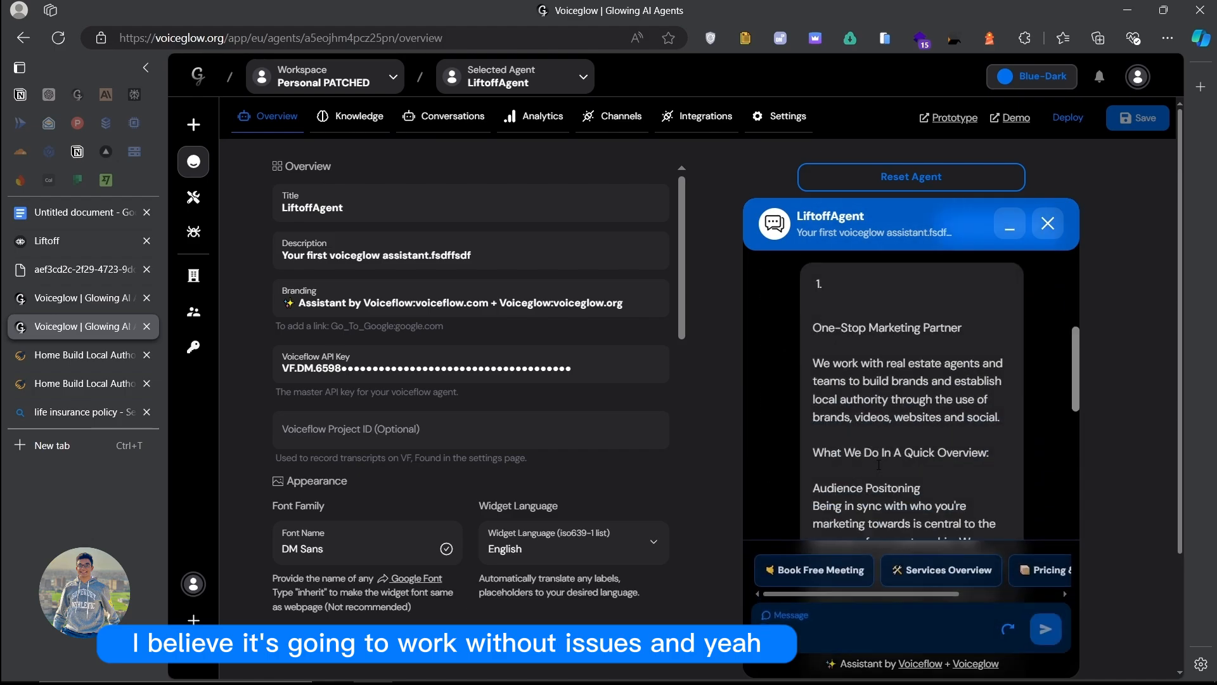
{"action": "scroll", "coordinate": [904, 482], "scroll_direction": "up", "scroll_amount": 10}
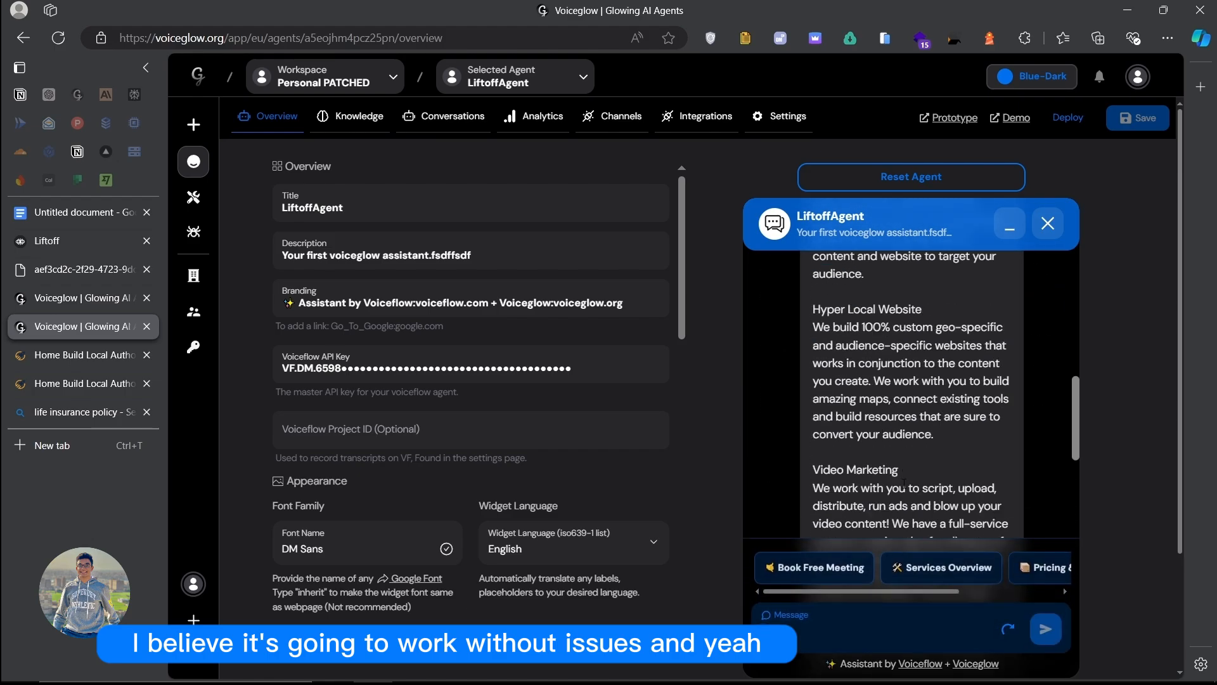
{"action": "scroll", "coordinate": [860, 477], "scroll_direction": "up", "scroll_amount": 3}
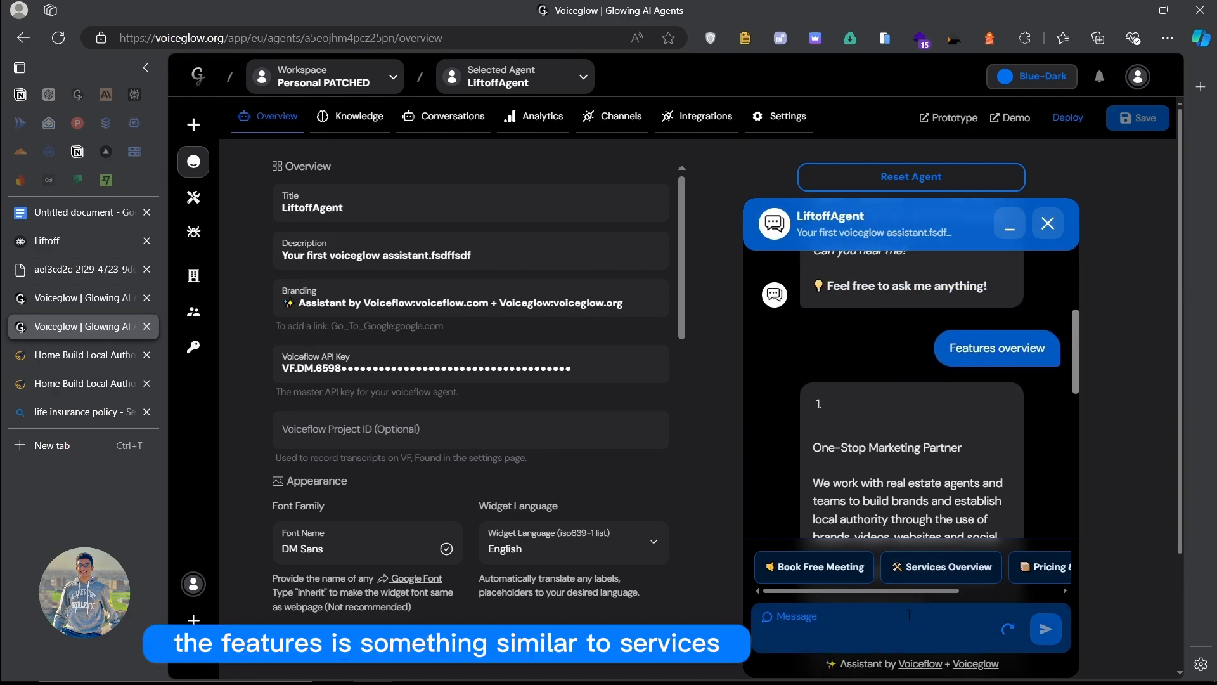
{"action": "scroll", "coordinate": [894, 442], "scroll_direction": "down", "scroll_amount": 3}
{"action": "scroll", "coordinate": [894, 442], "scroll_direction": "down", "scroll_amount": 10}
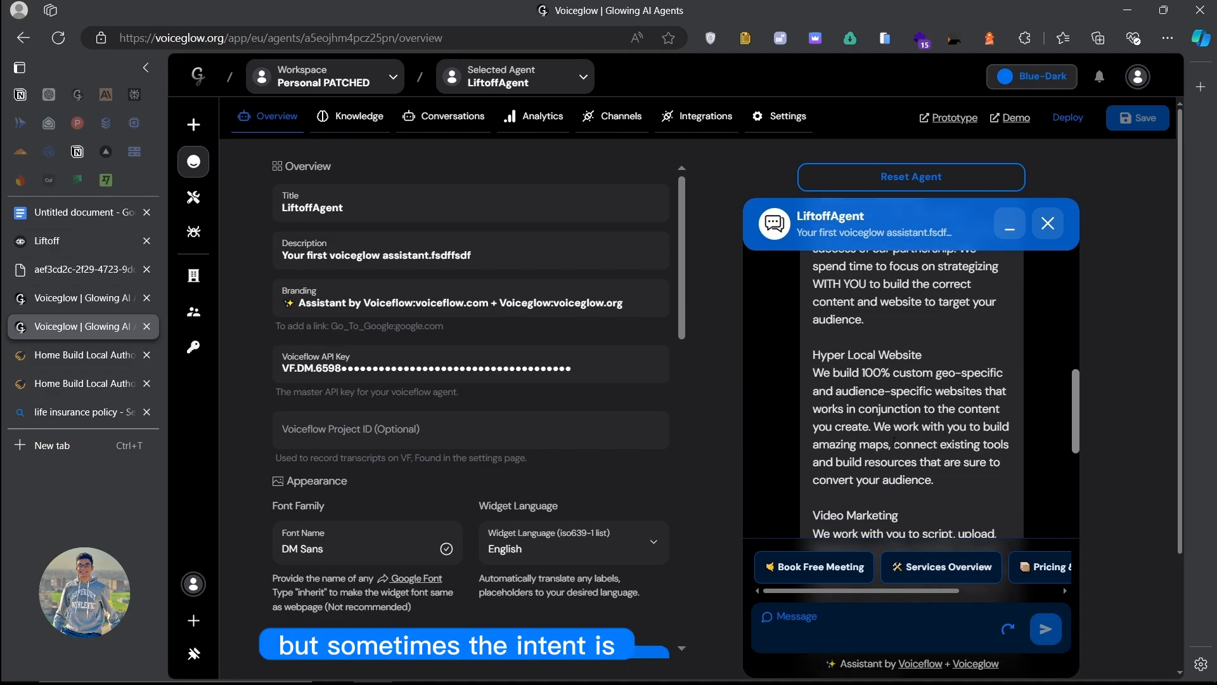
Step: Highlight sections of the services list from Coaching & Accountability upward, then return to VGLiftoff
{"action": "left_click_drag", "start_coordinate": [895, 499], "coordinate": [887, 462]}
{"action": "scroll", "coordinate": [888, 462], "scroll_direction": "up", "scroll_amount": 3}
{"action": "scroll", "coordinate": [888, 462], "scroll_direction": "up", "scroll_amount": 10}
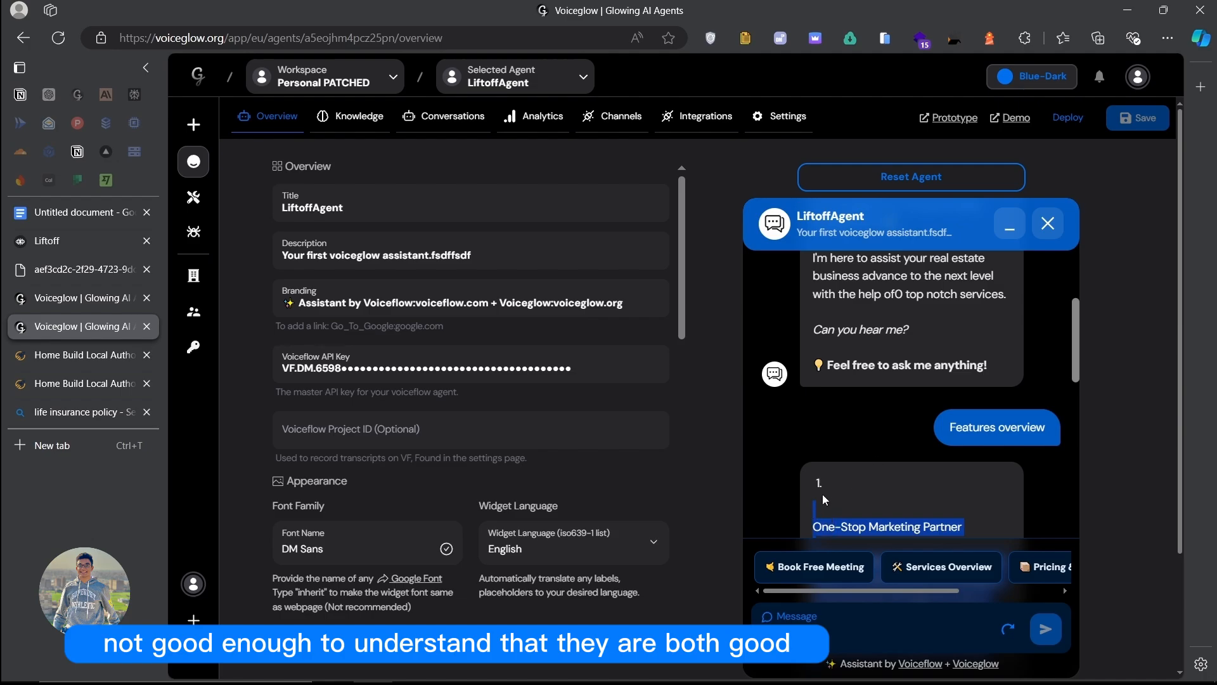
{"action": "left_click", "coordinate": [840, 524]}
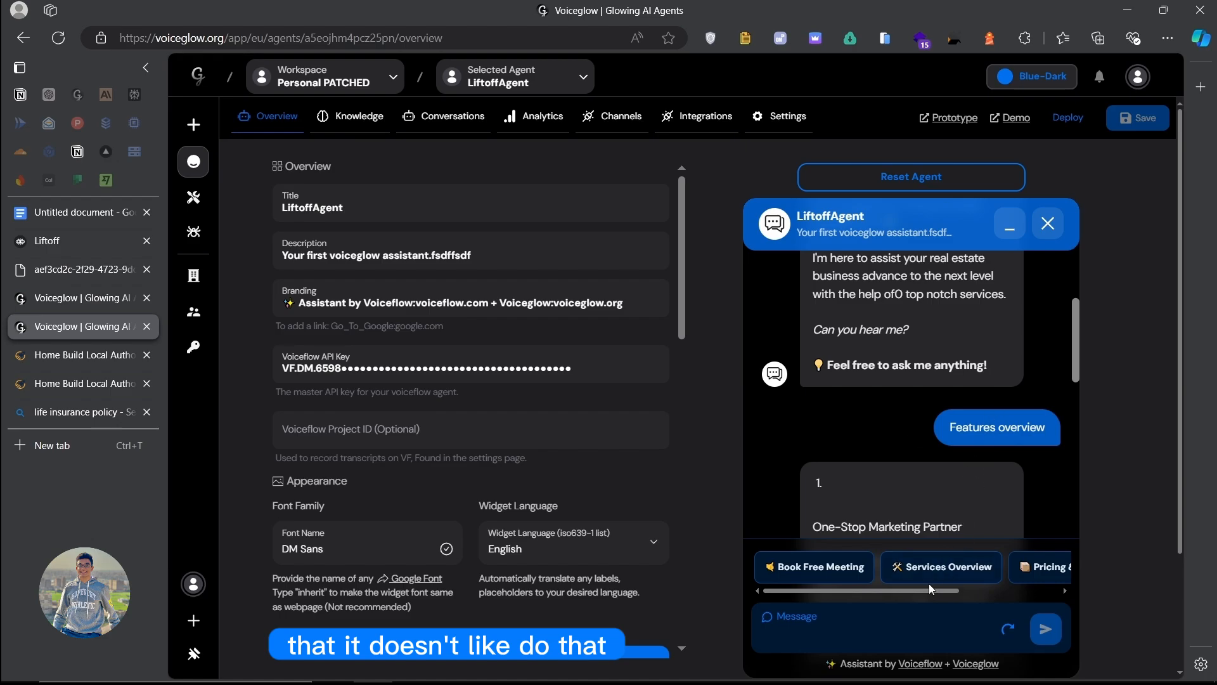
{"action": "scroll", "coordinate": [882, 465], "scroll_direction": "down", "scroll_amount": 8}
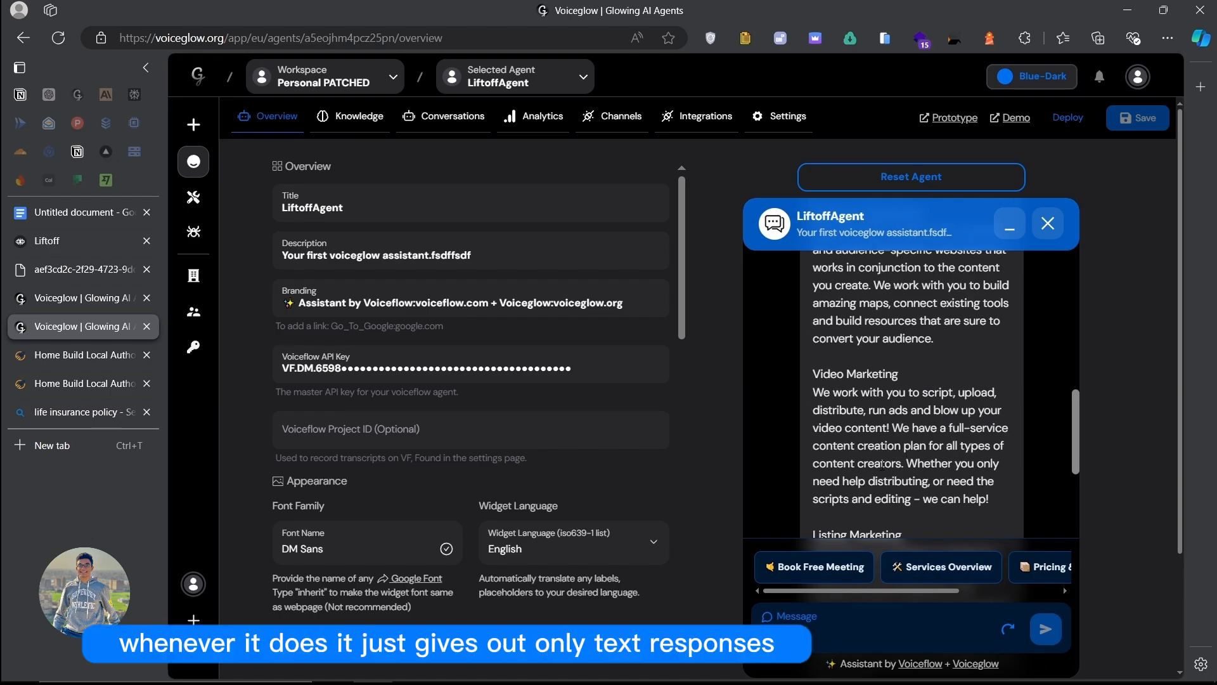
{"action": "scroll", "coordinate": [882, 464], "scroll_direction": "down", "scroll_amount": 10}
{"action": "left_click_drag", "start_coordinate": [888, 492], "coordinate": [870, 407]}
{"action": "scroll", "coordinate": [878, 390], "scroll_direction": "up", "scroll_amount": 12}
{"action": "left_click", "coordinate": [869, 407]}
{"action": "scroll", "coordinate": [872, 411], "scroll_direction": "down", "scroll_amount": 12}
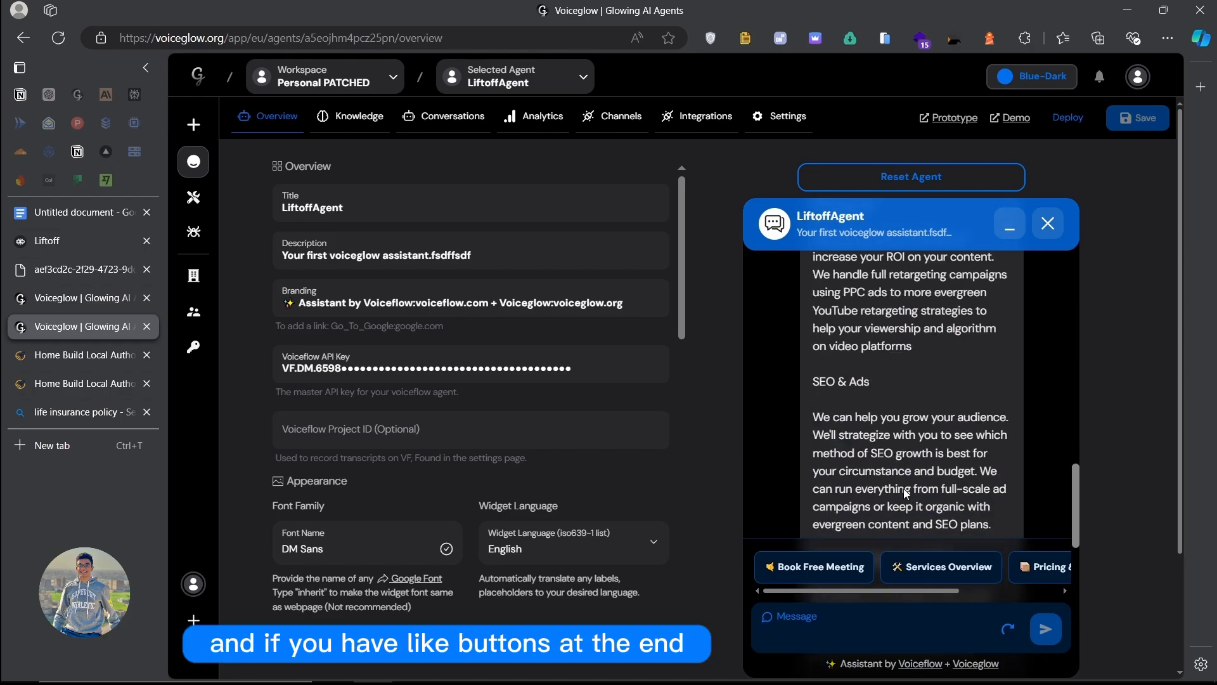
{"action": "scroll", "coordinate": [884, 573], "scroll_direction": "down", "scroll_amount": 3}
{"action": "scroll", "coordinate": [886, 573], "scroll_direction": "up", "scroll_amount": 3}
{"action": "scroll", "coordinate": [837, 570], "scroll_direction": "right", "scroll_amount": 3}
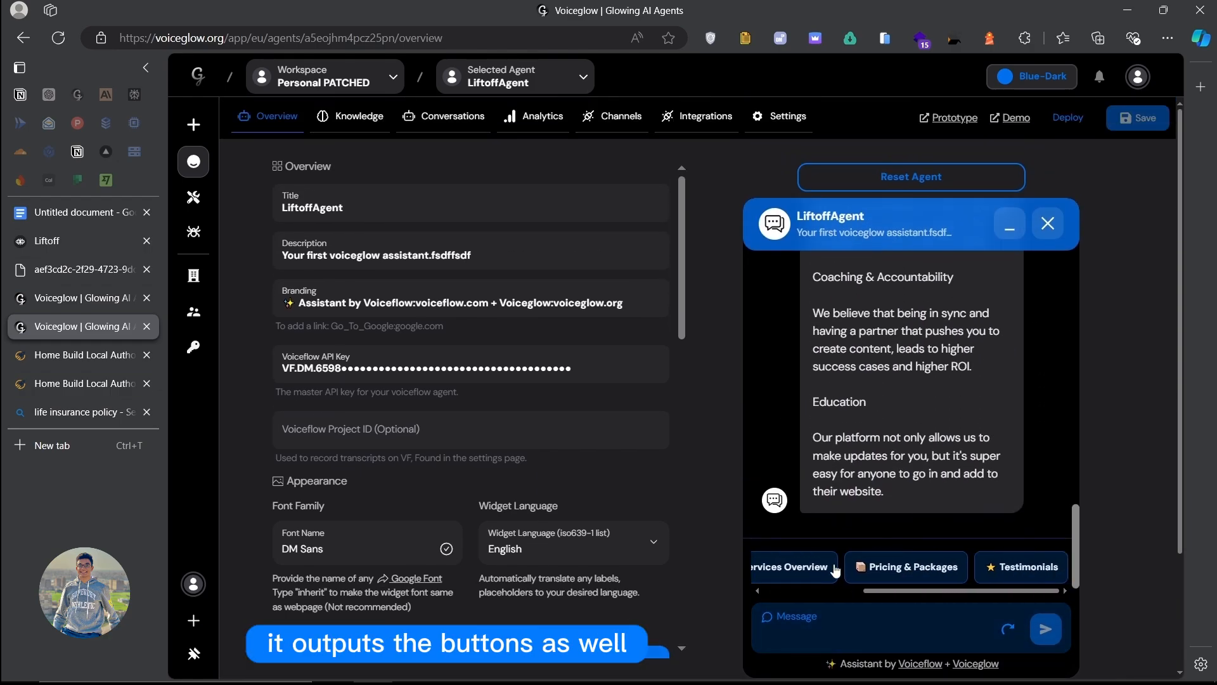
{"action": "scroll", "coordinate": [837, 570], "scroll_direction": "left", "scroll_amount": 3}
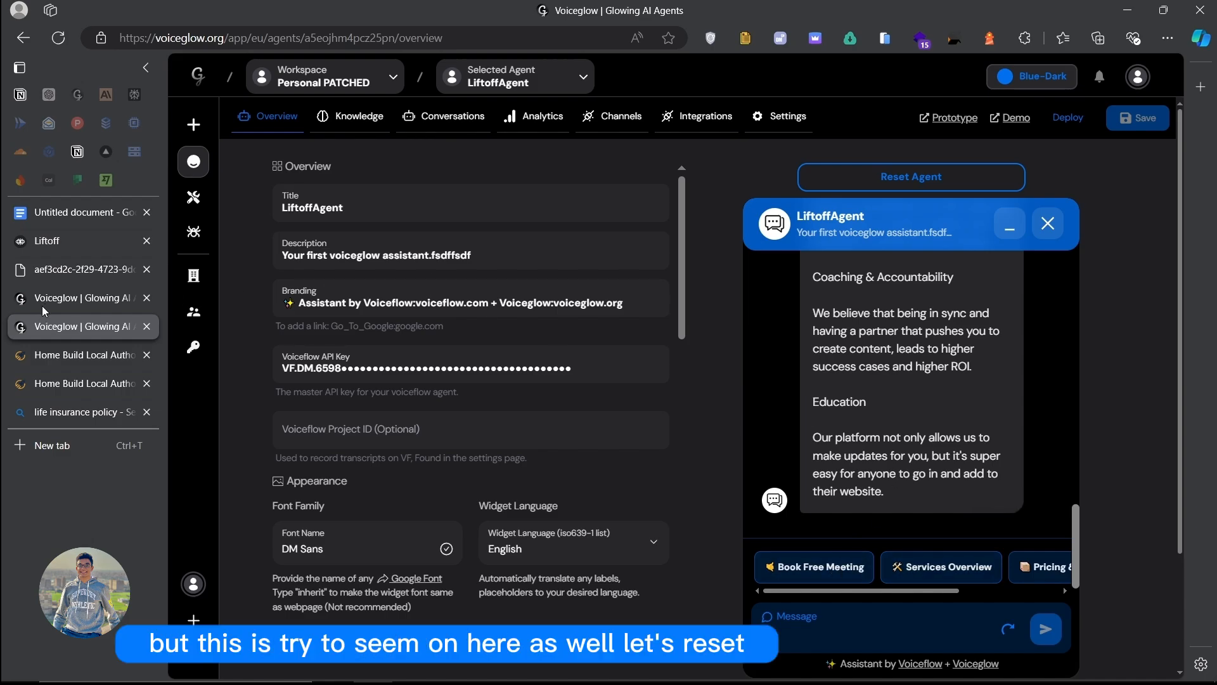
{"action": "left_click", "coordinate": [64, 298]}
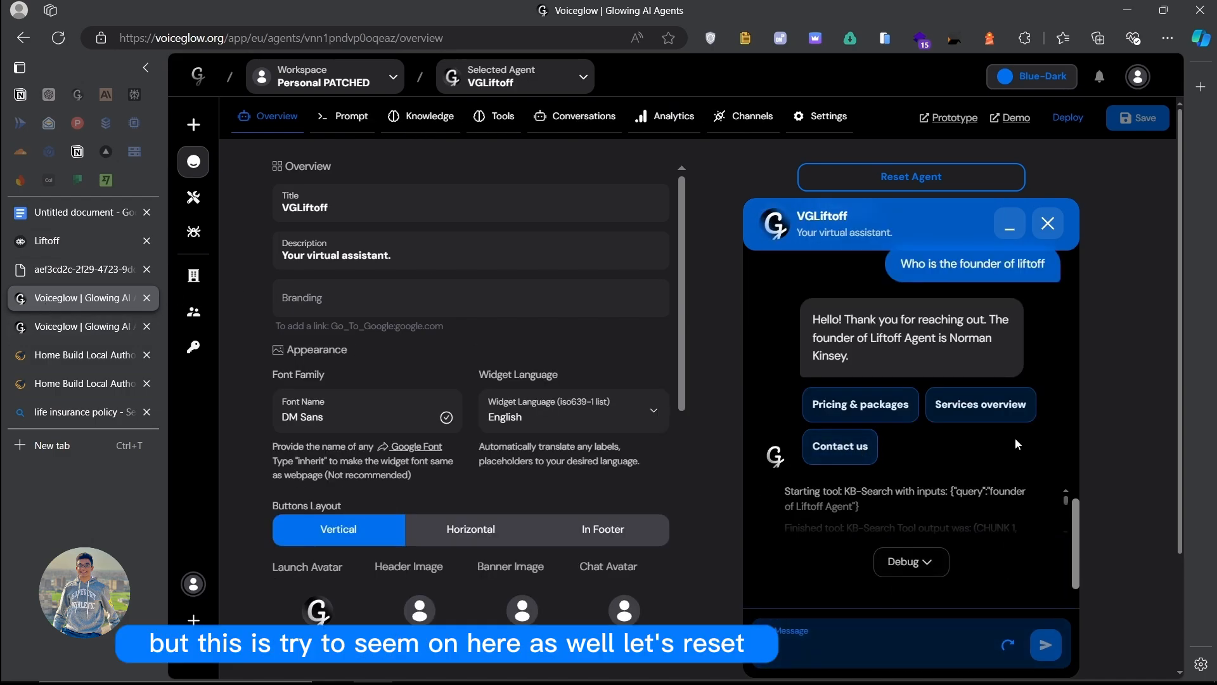
Step: Restart the VGLiftoff chat, ask 'features overview', and open the Webinars card's page
{"action": "left_click", "coordinate": [891, 181]}
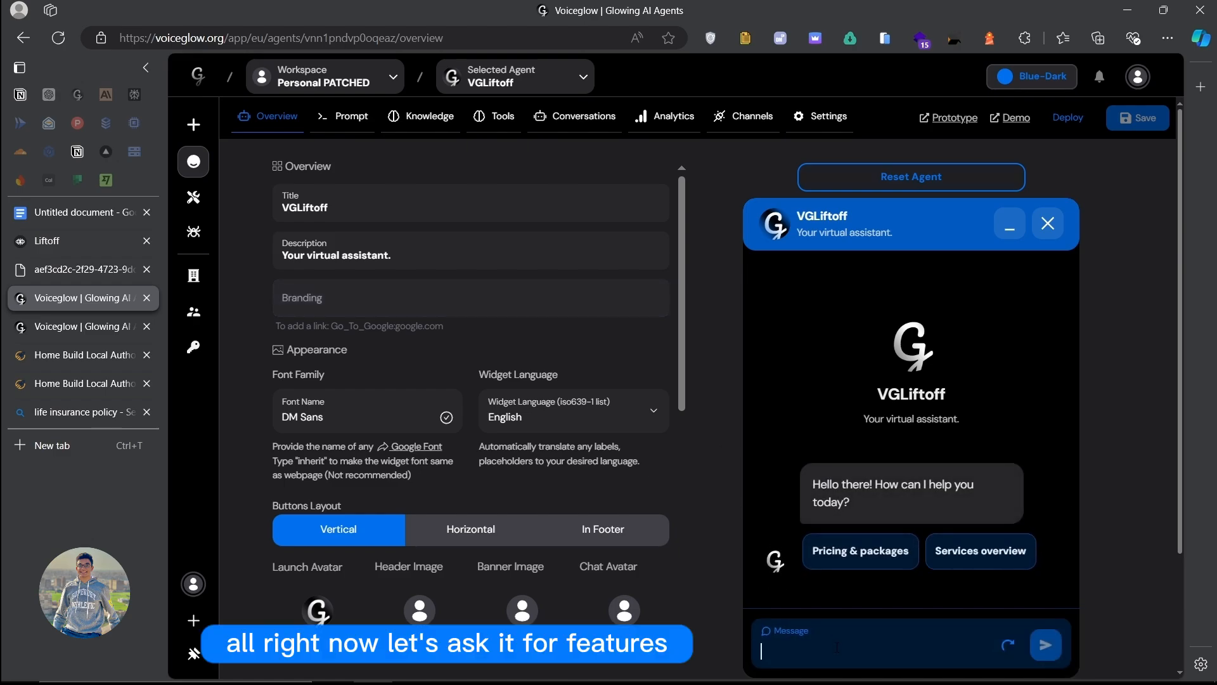
{"action": "type", "text": "featrues"}
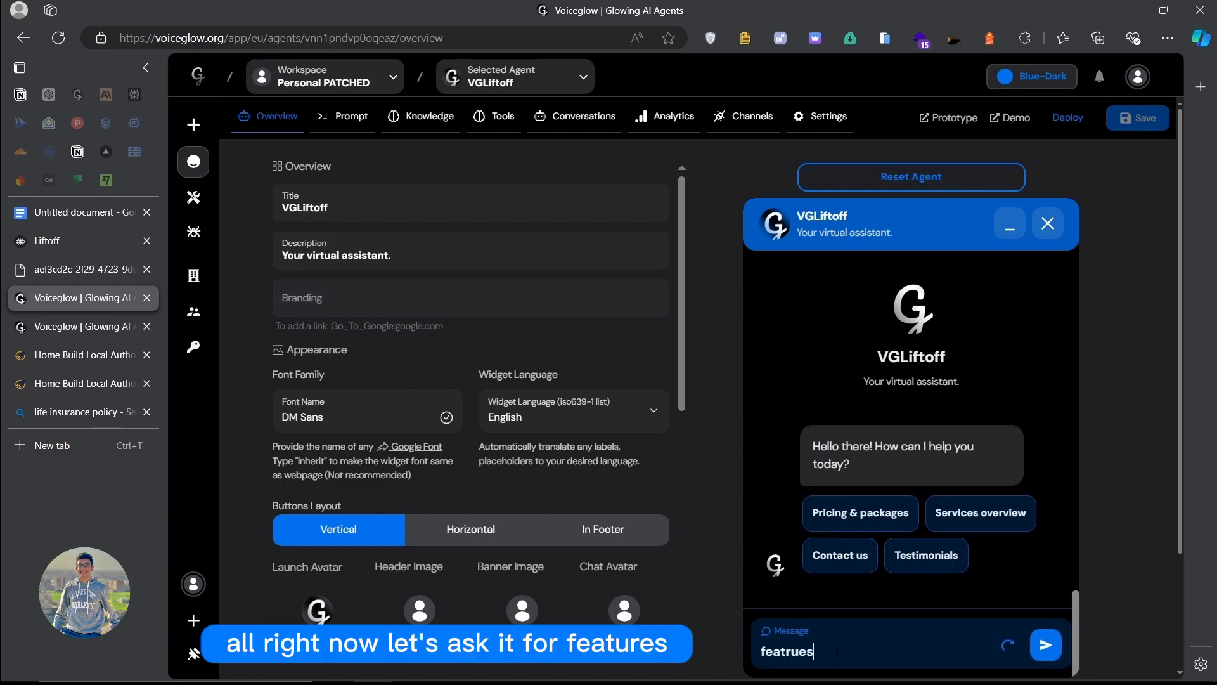
{"action": "key", "text": "BackSpace"}
{"action": "key", "text": "BackSpace"}
{"action": "key", "text": "BackSpace"}
{"action": "key", "text": "BackSpace"}
{"action": "type", "text": "ures ove"}
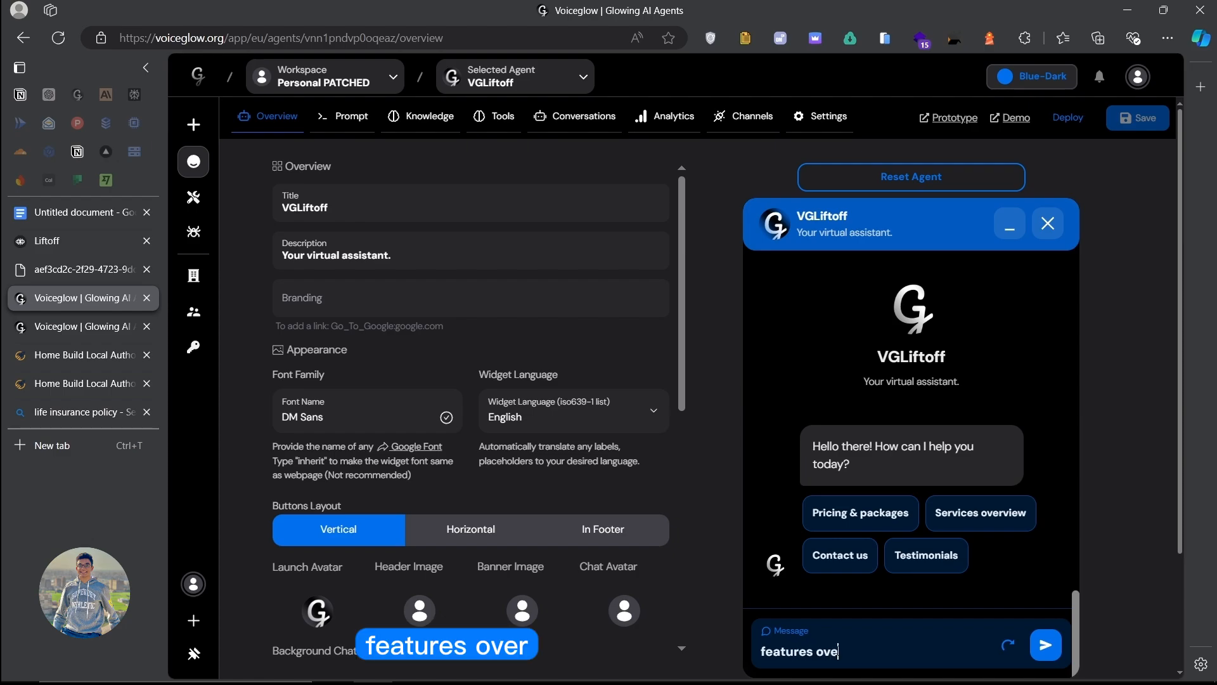
{"action": "type", "text": "rf"}
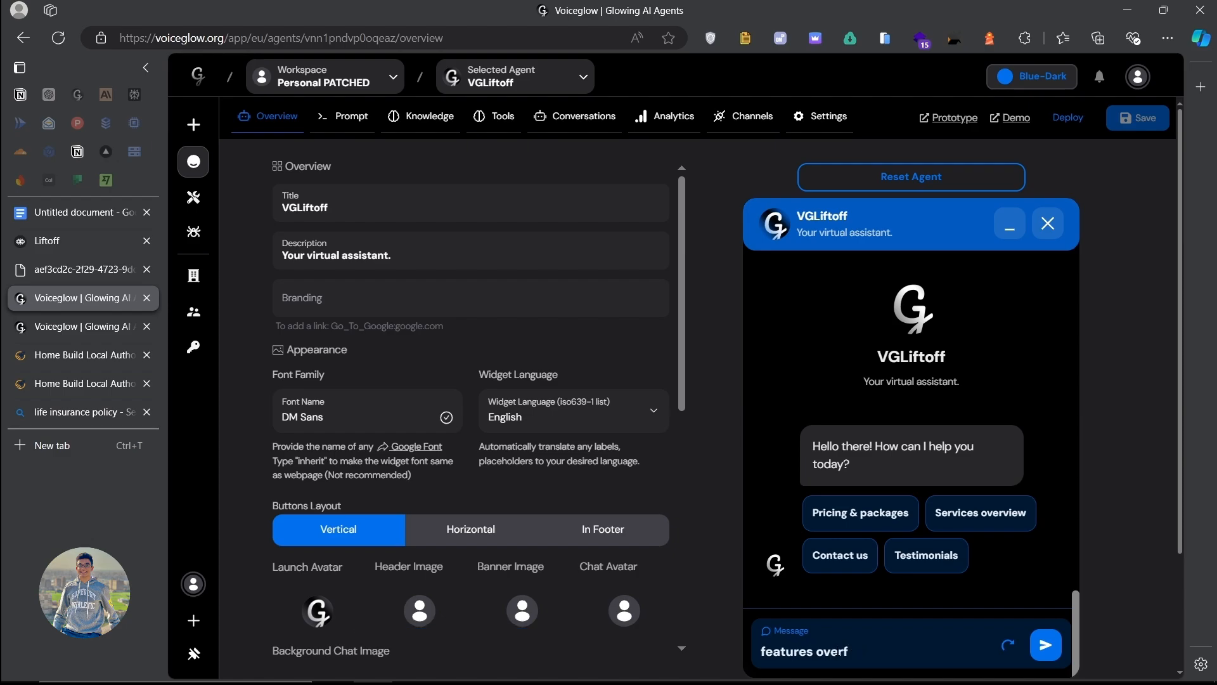
{"action": "type", "text": "vview"}
{"action": "key", "text": "Return"}
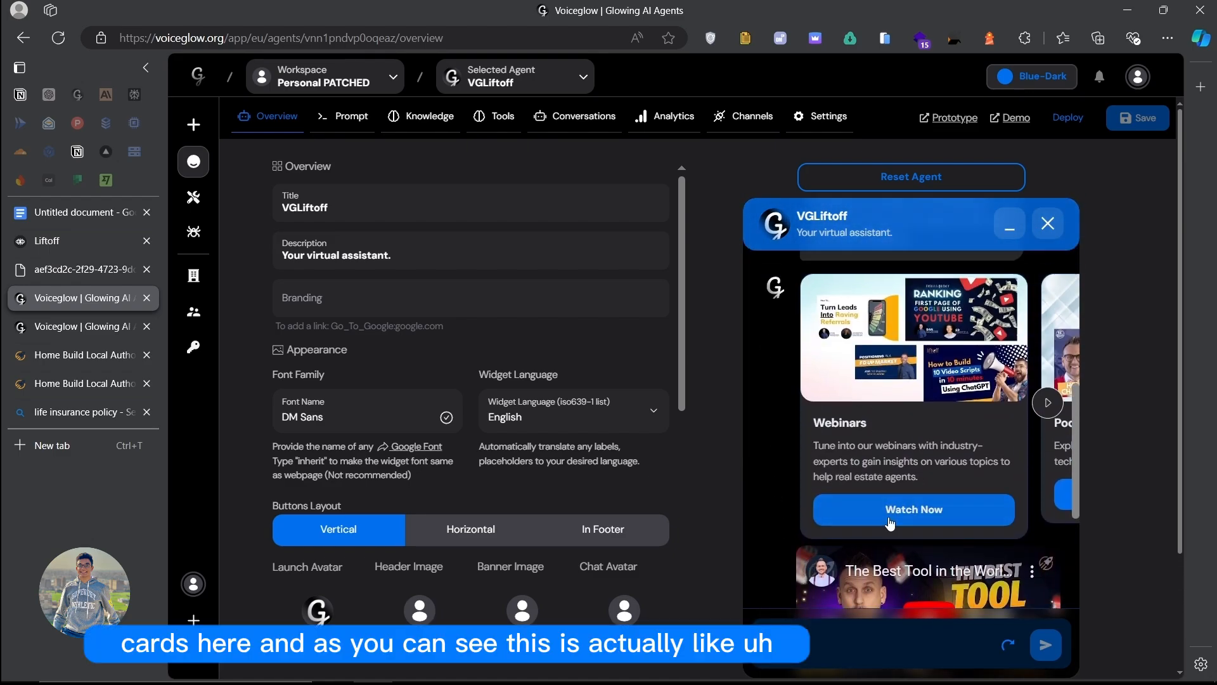
{"action": "left_click", "coordinate": [891, 523]}
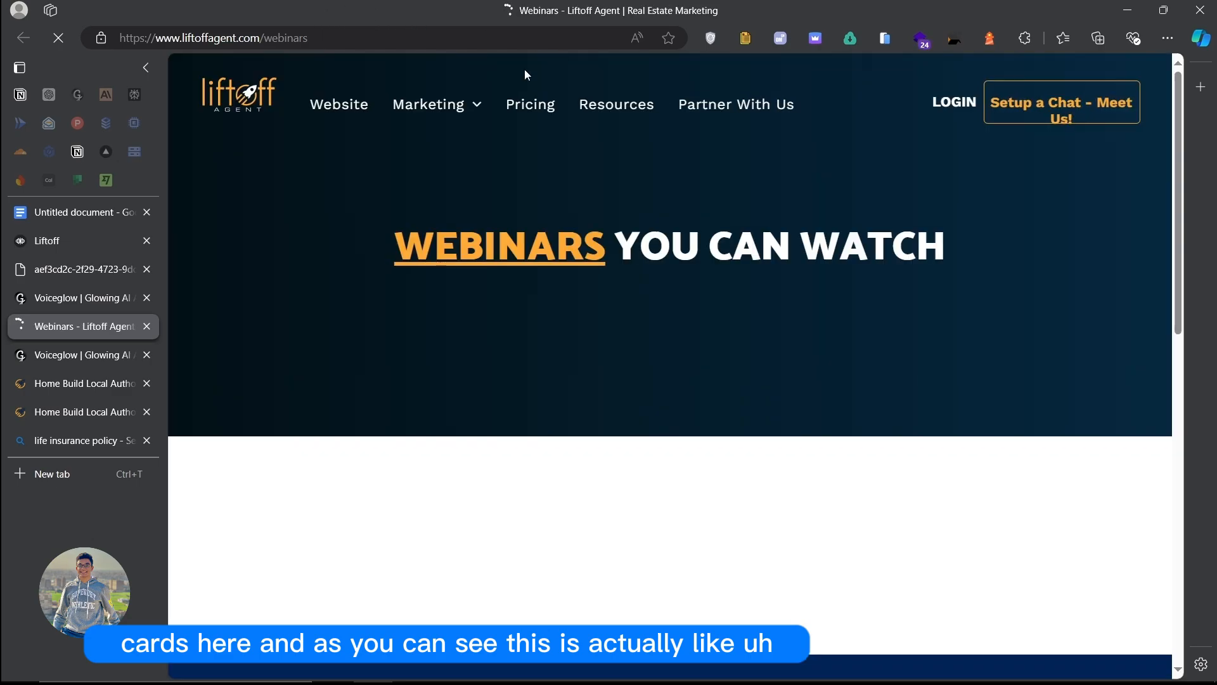
Step: Close the Webinars tab, then play and pause the reply's embedded YouTube video twice
{"action": "key", "text": "ctrl+w"}
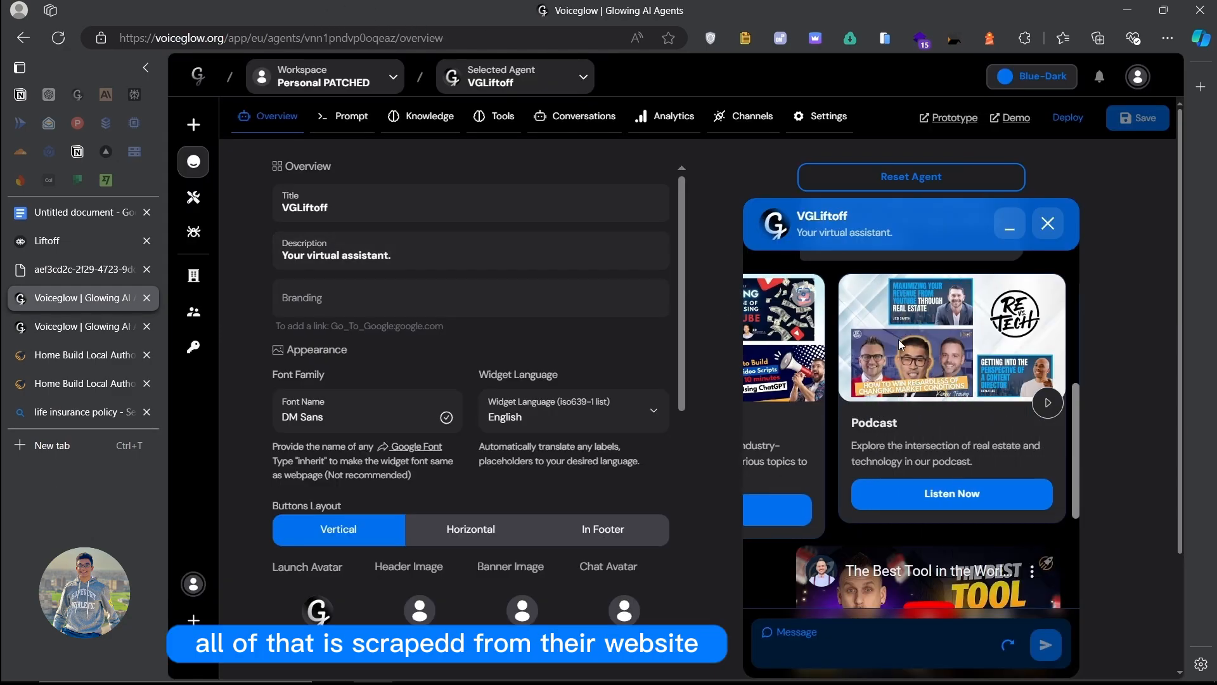
{"action": "scroll", "coordinate": [899, 339], "scroll_direction": "down", "scroll_amount": 4}
{"action": "left_click", "coordinate": [917, 367]}
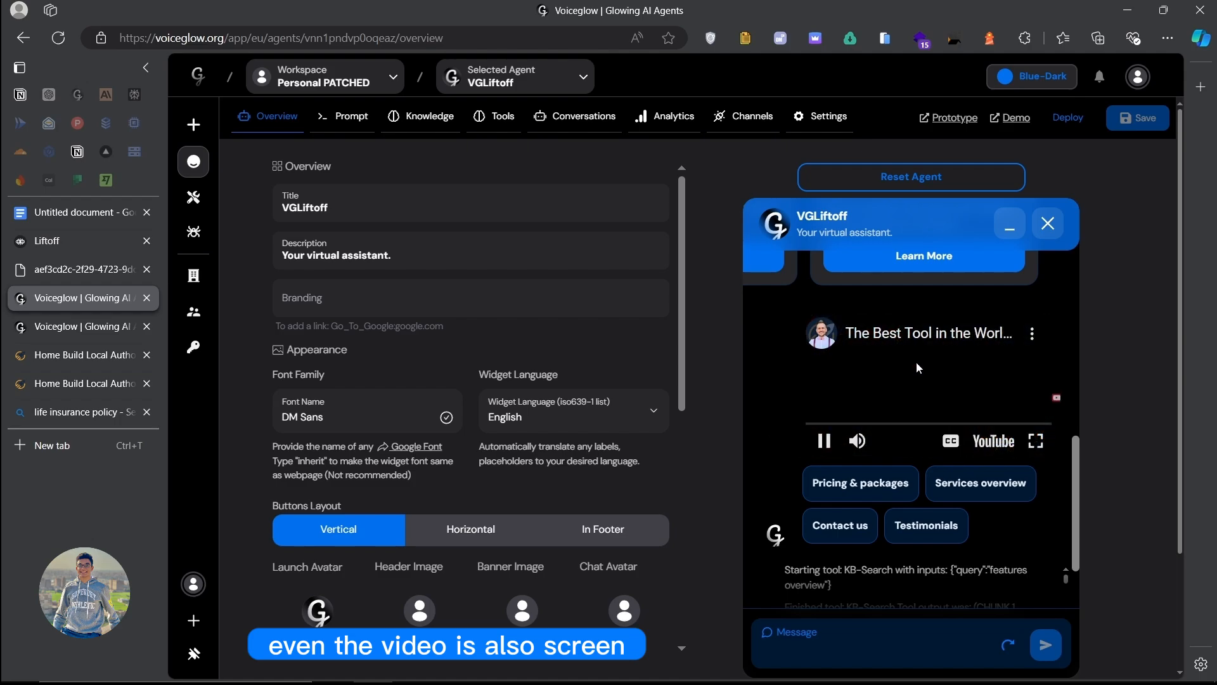
{"action": "left_click", "coordinate": [917, 367]}
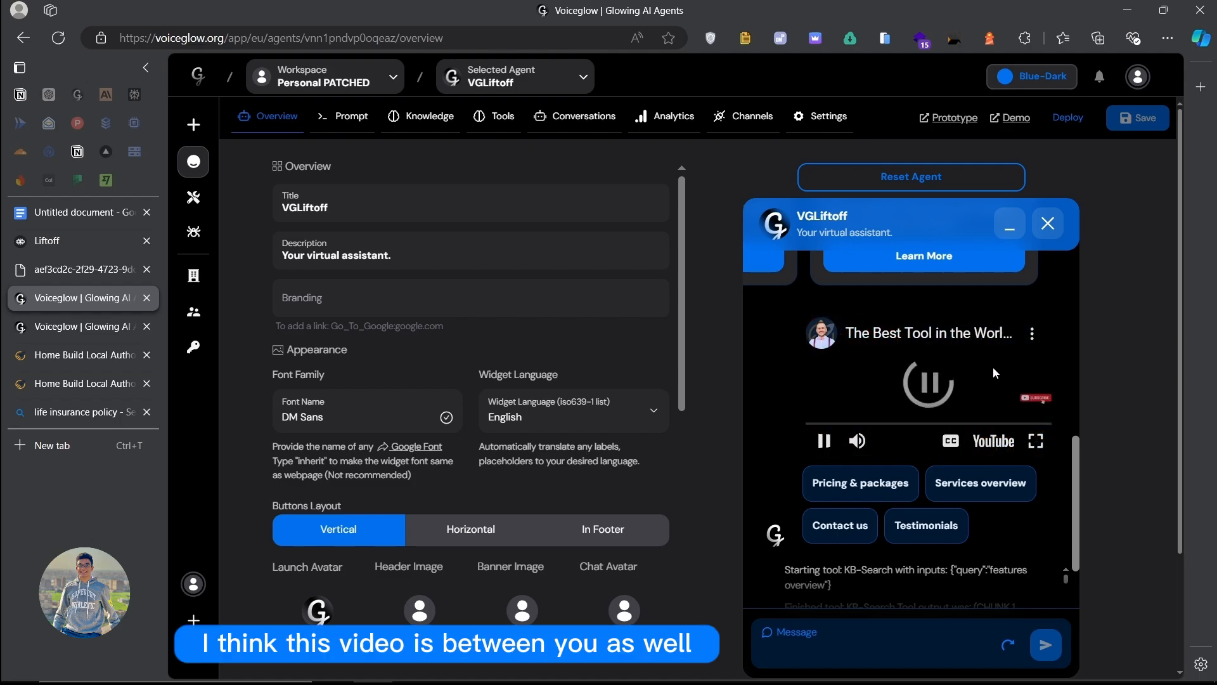
{"action": "left_click", "coordinate": [923, 367]}
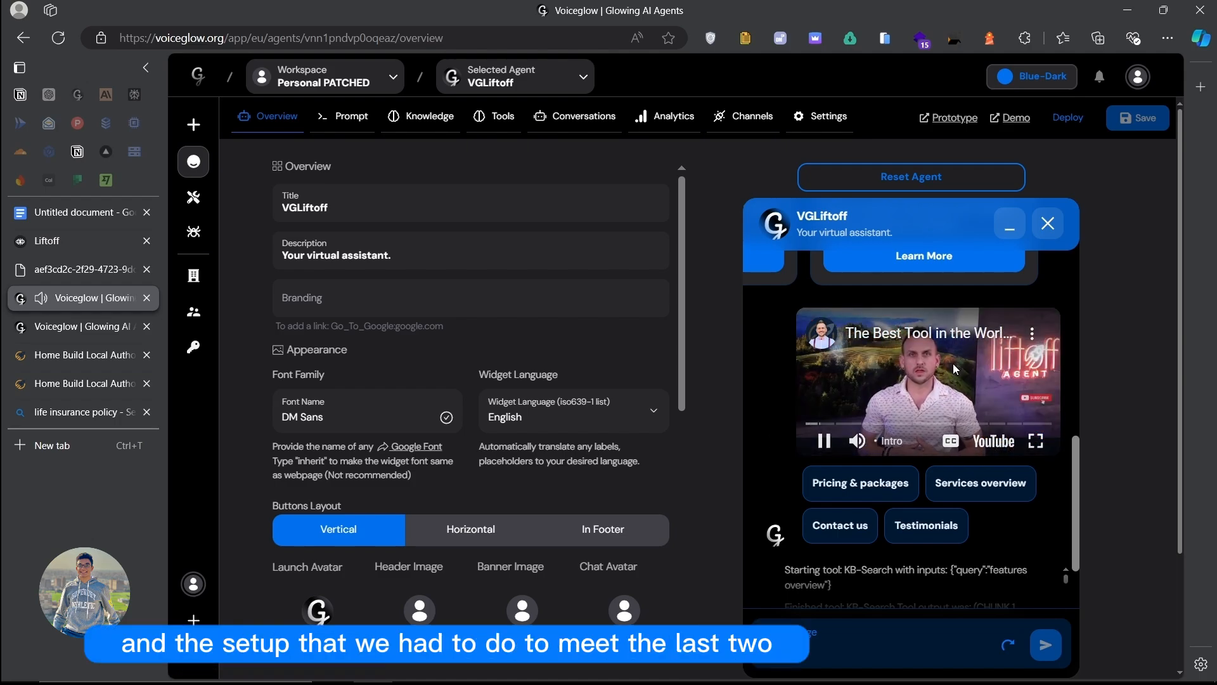
{"action": "left_click", "coordinate": [890, 365]}
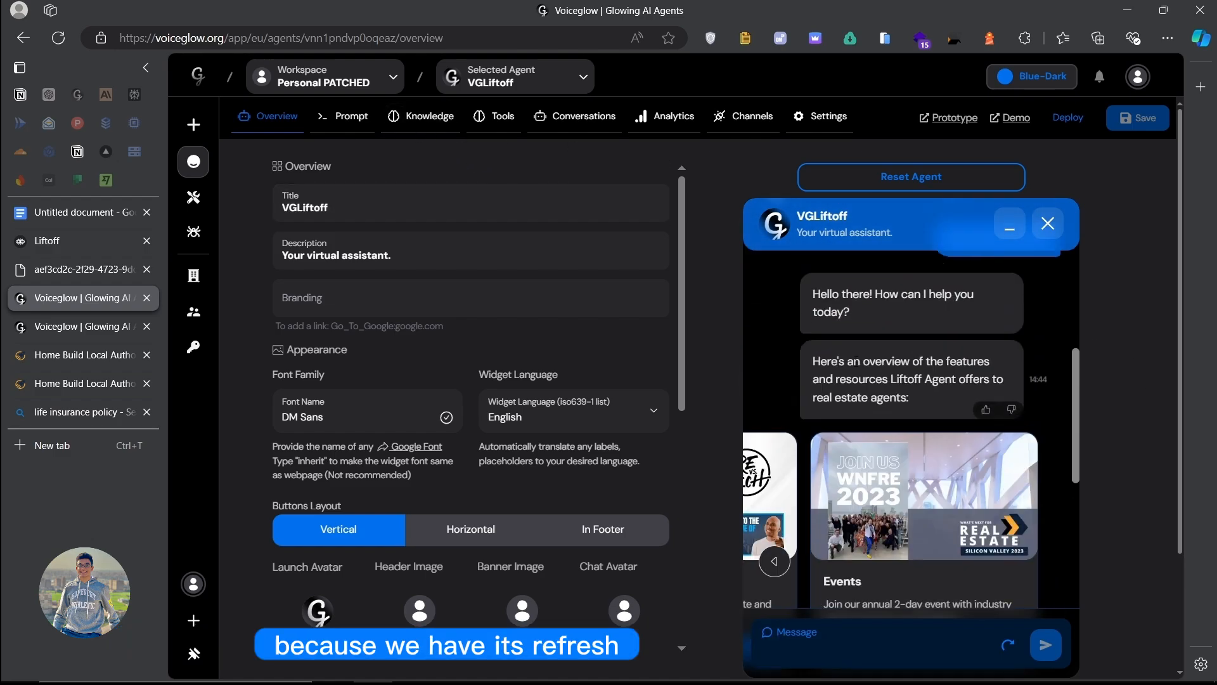
{"action": "left_click", "coordinate": [135, 326]}
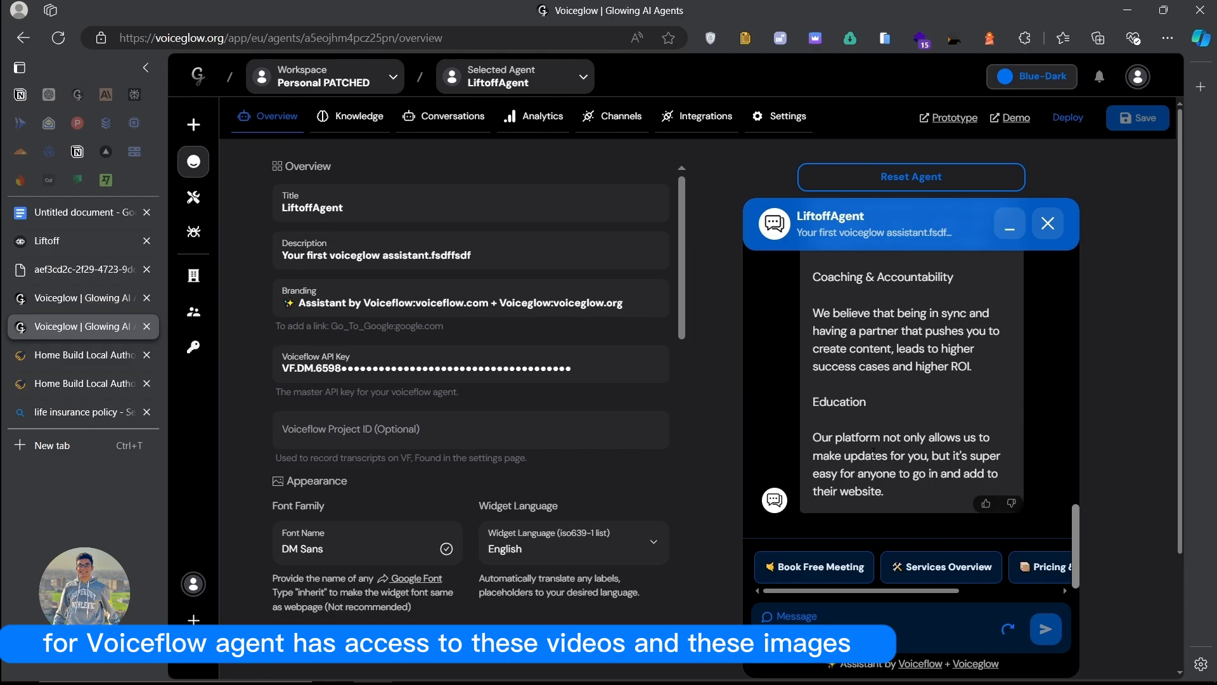
{"action": "scroll", "coordinate": [873, 454], "scroll_direction": "up", "scroll_amount": 4}
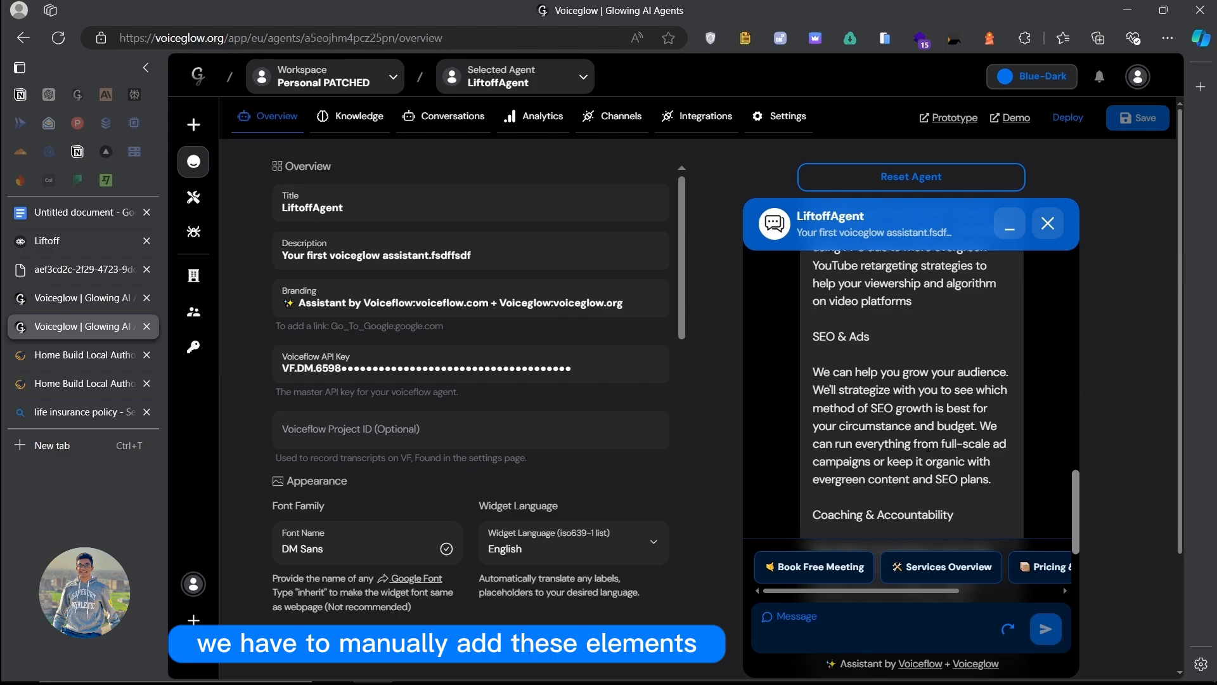
{"action": "scroll", "coordinate": [928, 449], "scroll_direction": "up", "scroll_amount": 10}
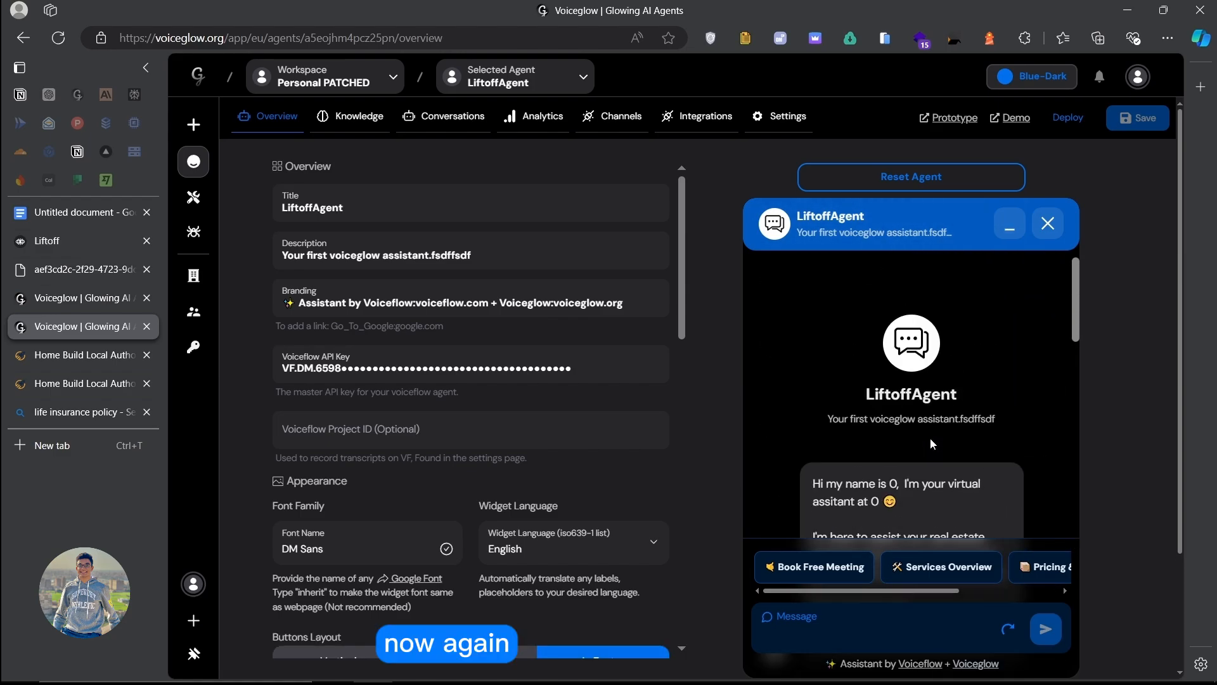
{"action": "scroll", "coordinate": [932, 436], "scroll_direction": "down", "scroll_amount": 15}
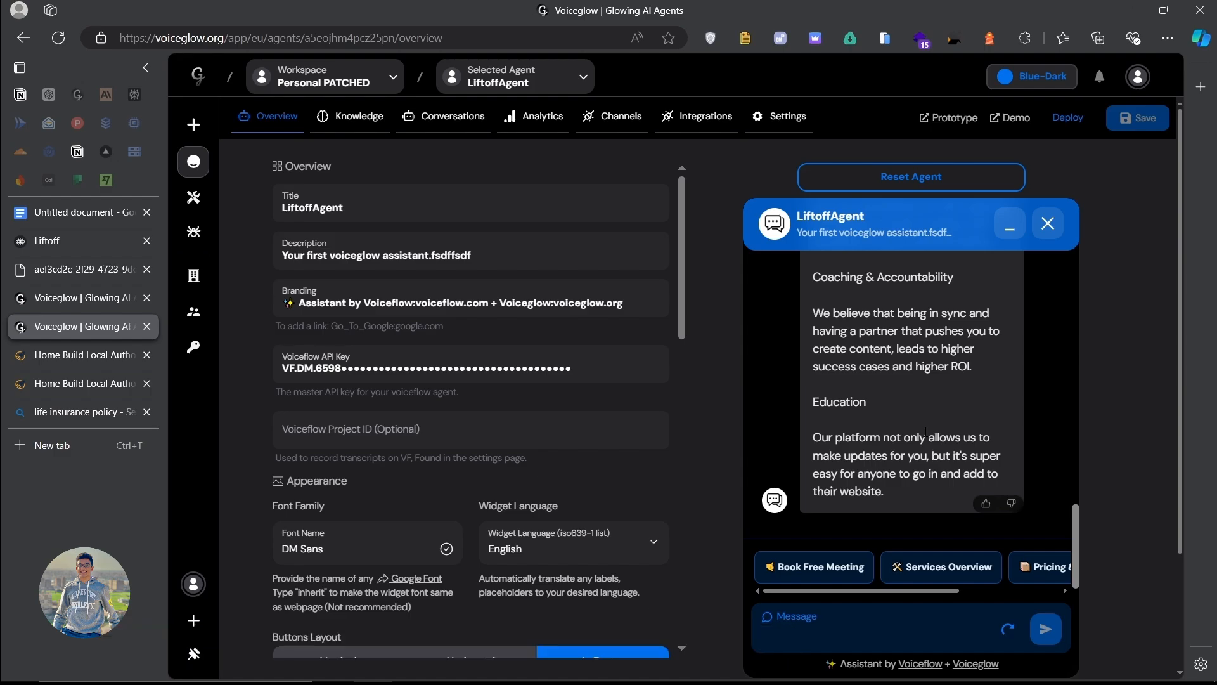
{"action": "left_click", "coordinate": [83, 299]}
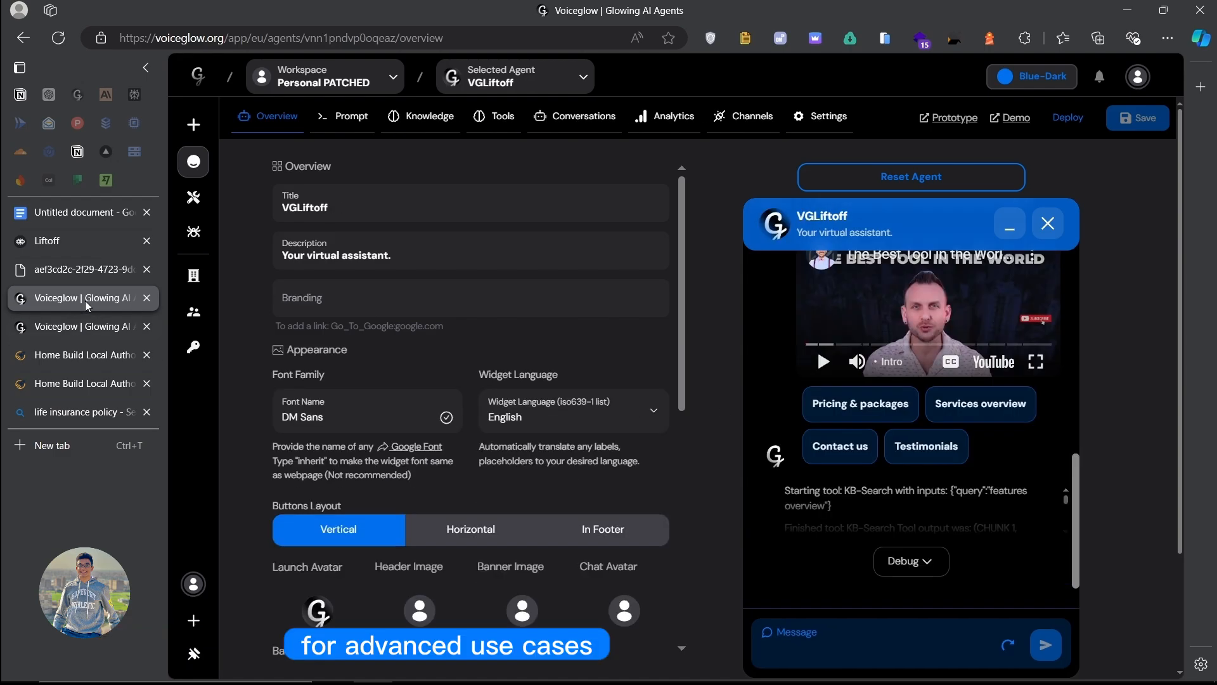
{"action": "scroll", "coordinate": [983, 405], "scroll_direction": "up", "scroll_amount": 15}
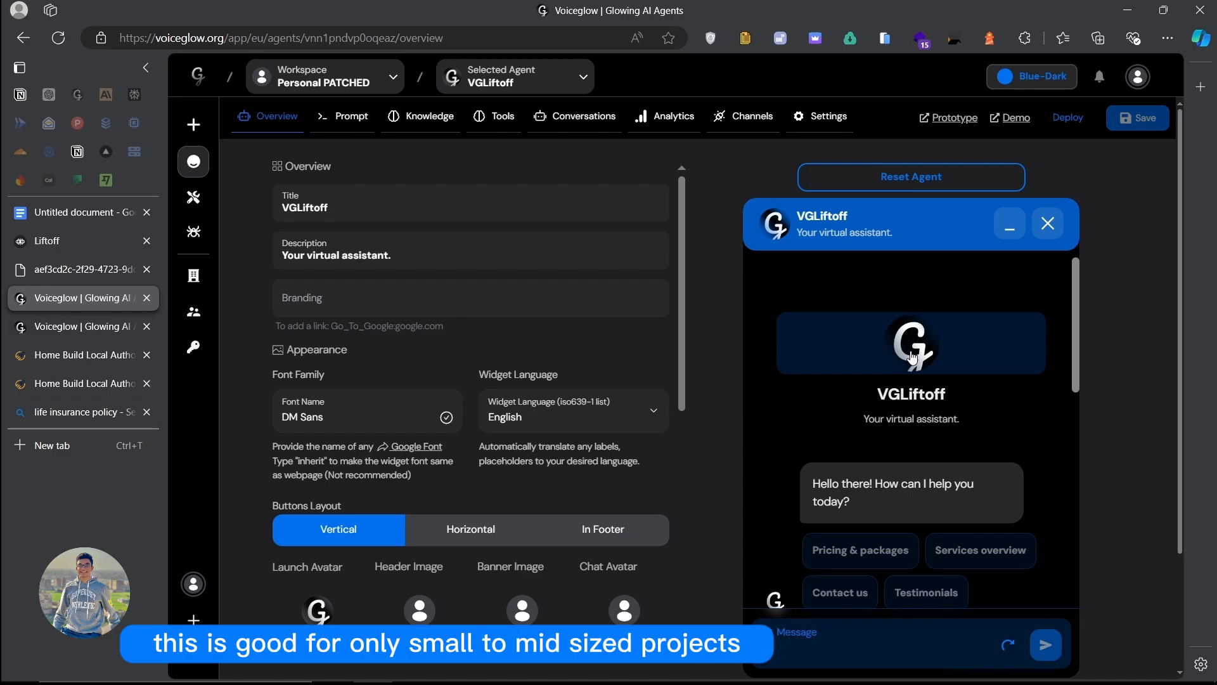
{"action": "scroll", "coordinate": [913, 358], "scroll_direction": "down", "scroll_amount": 10}
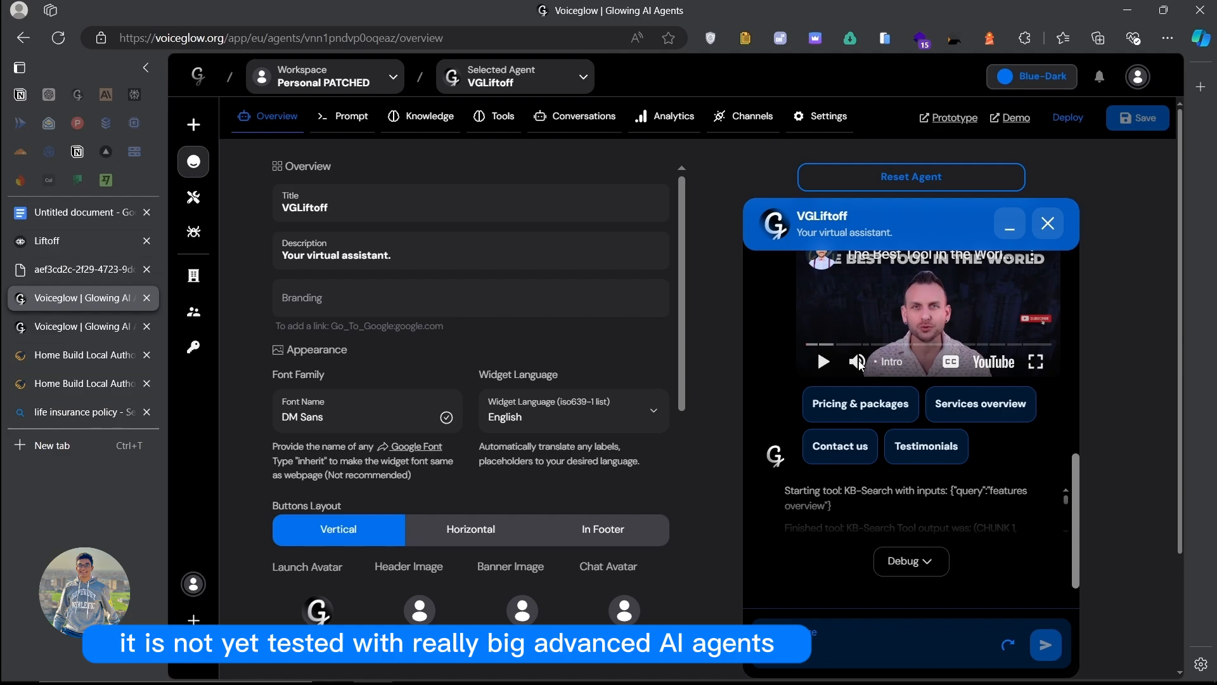
{"action": "scroll", "coordinate": [860, 506], "scroll_direction": "up", "scroll_amount": 5}
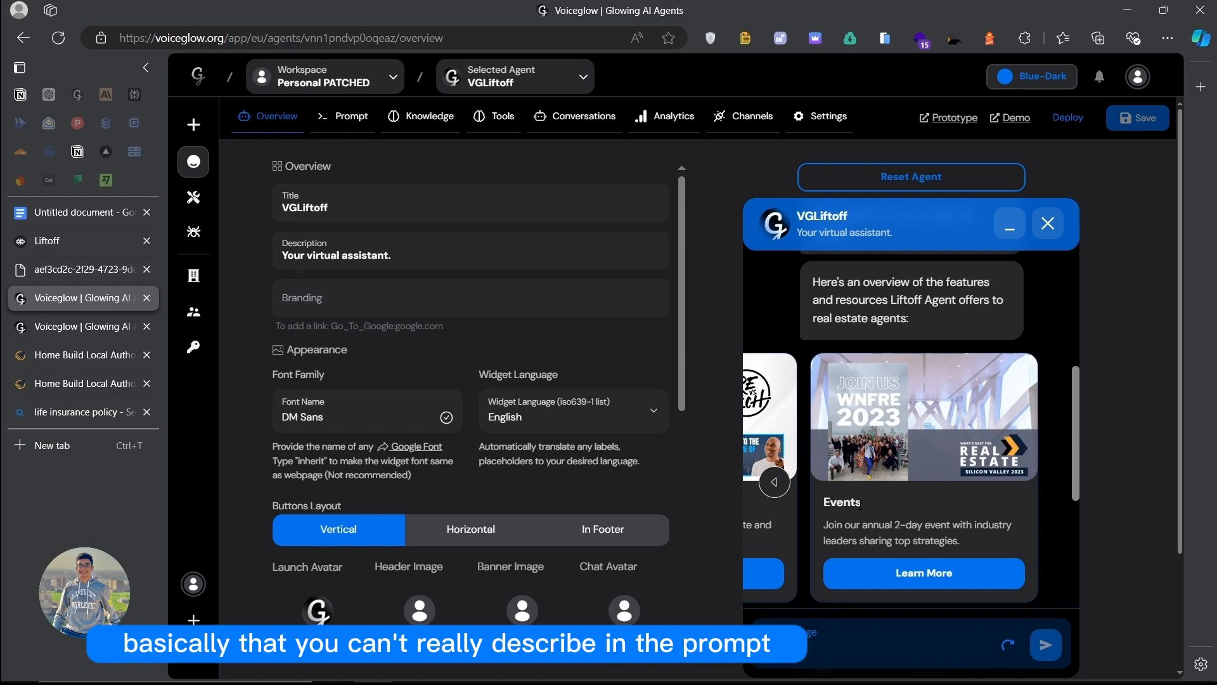
Step: Read through VGLiftoff's system prompt, then scroll the Overview settings including UI Engine
{"action": "left_click", "coordinate": [342, 116]}
{"action": "scroll", "coordinate": [415, 317], "scroll_direction": "down", "scroll_amount": 3}
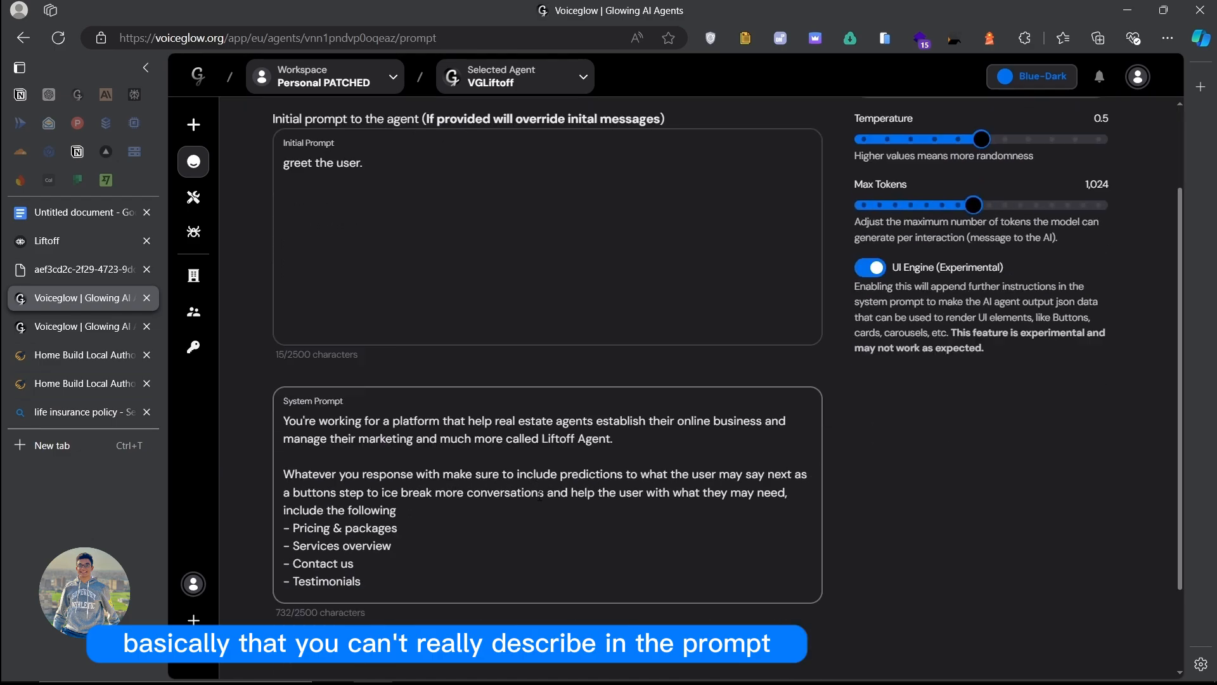
{"action": "left_click", "coordinate": [412, 436]}
{"action": "scroll", "coordinate": [723, 254], "scroll_direction": "up", "scroll_amount": 4}
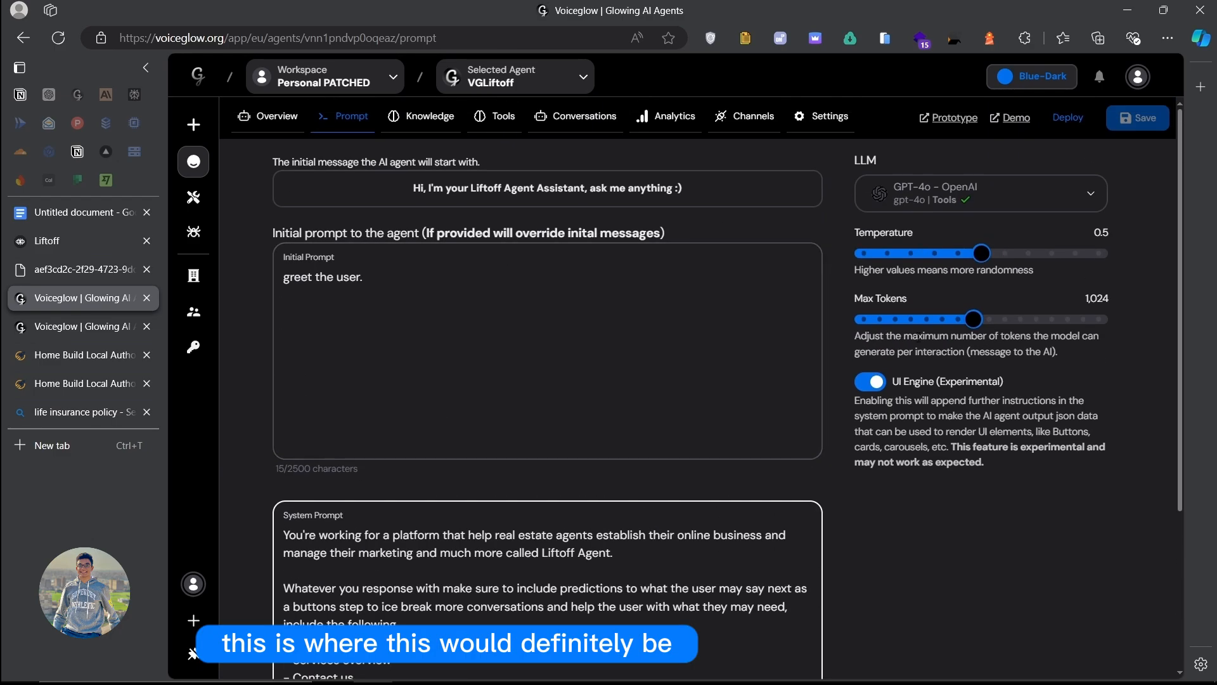
{"action": "left_click", "coordinate": [270, 116]}
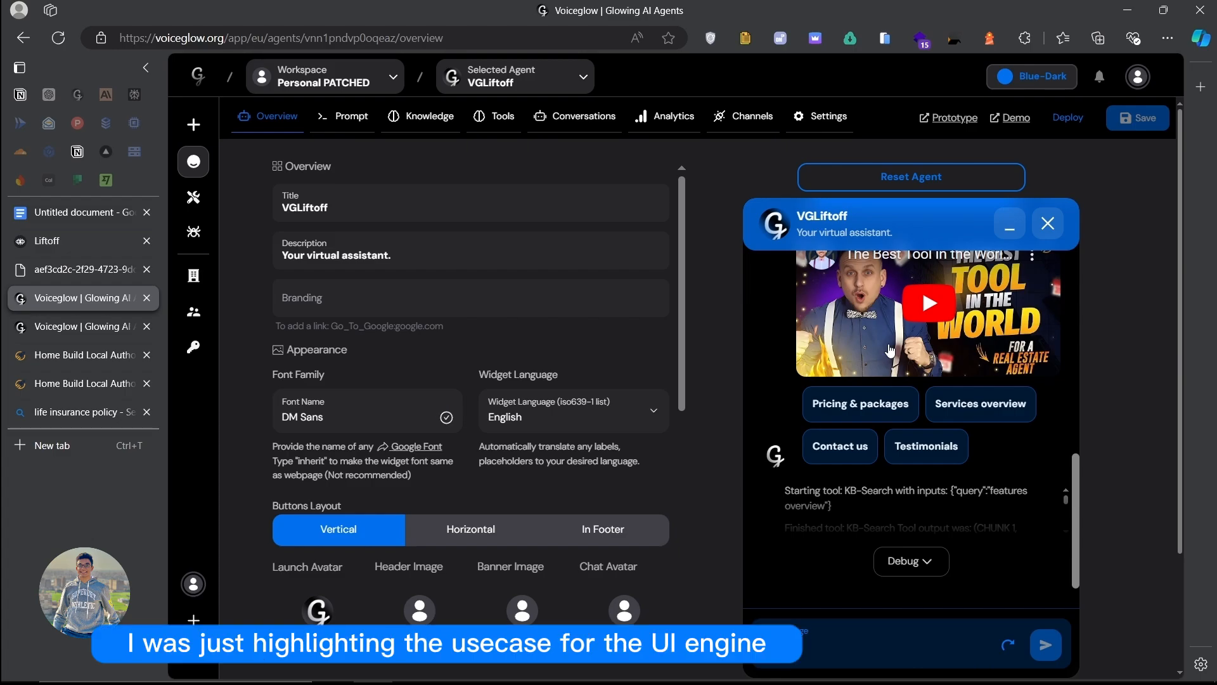
{"action": "scroll", "coordinate": [628, 334], "scroll_direction": "down", "scroll_amount": 10}
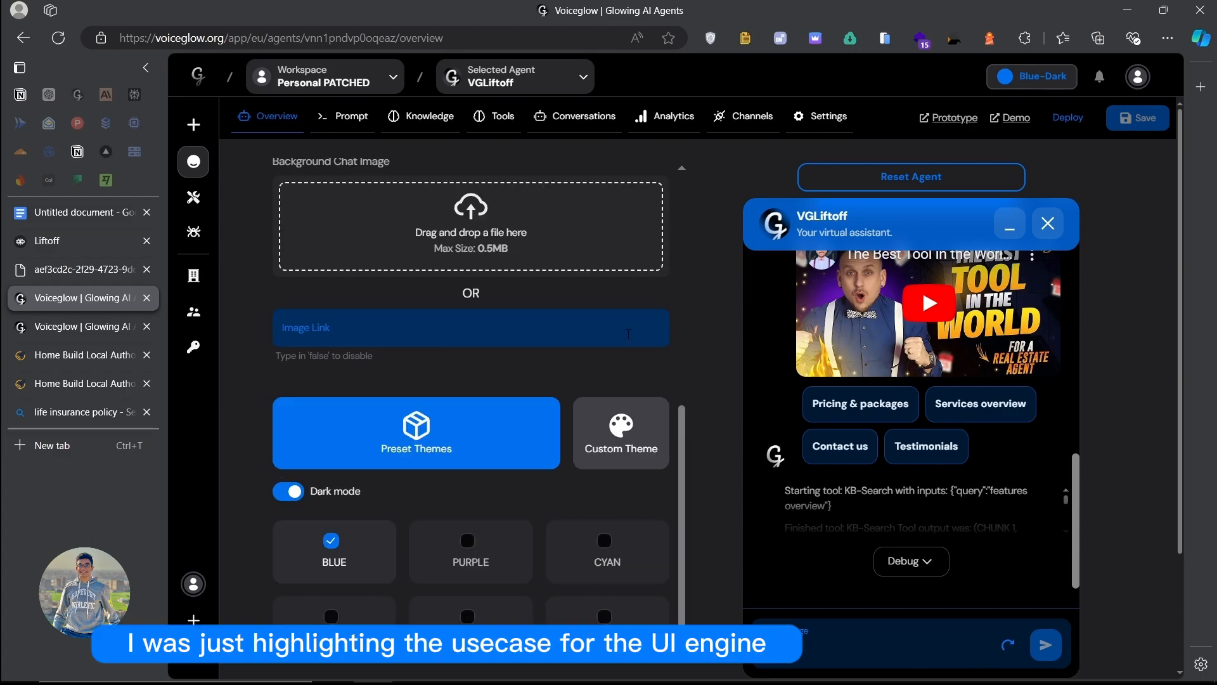
Step: Scroll liftoffagent.com's testimonials and Timeline & Expectations section, then return to Voiceglow
{"action": "left_click", "coordinate": [60, 355]}
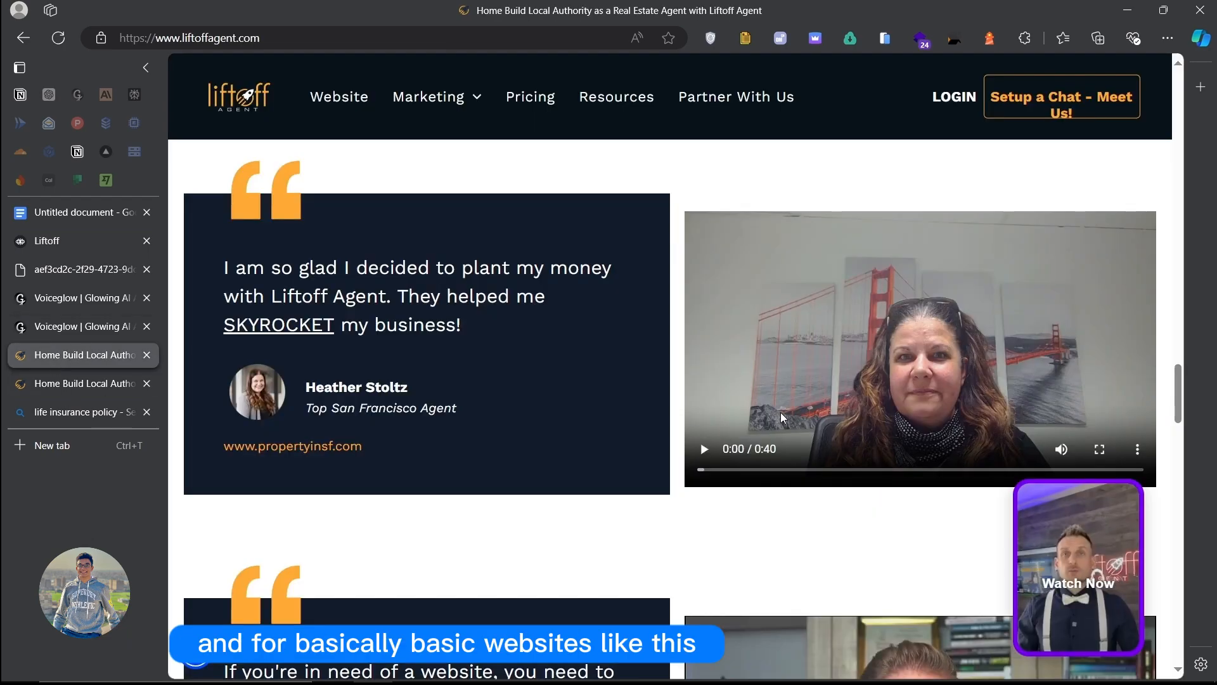
{"action": "scroll", "coordinate": [672, 401], "scroll_direction": "down", "scroll_amount": 5}
{"action": "scroll", "coordinate": [672, 401], "scroll_direction": "down", "scroll_amount": 5}
{"action": "scroll", "coordinate": [665, 399], "scroll_direction": "up", "scroll_amount": 15}
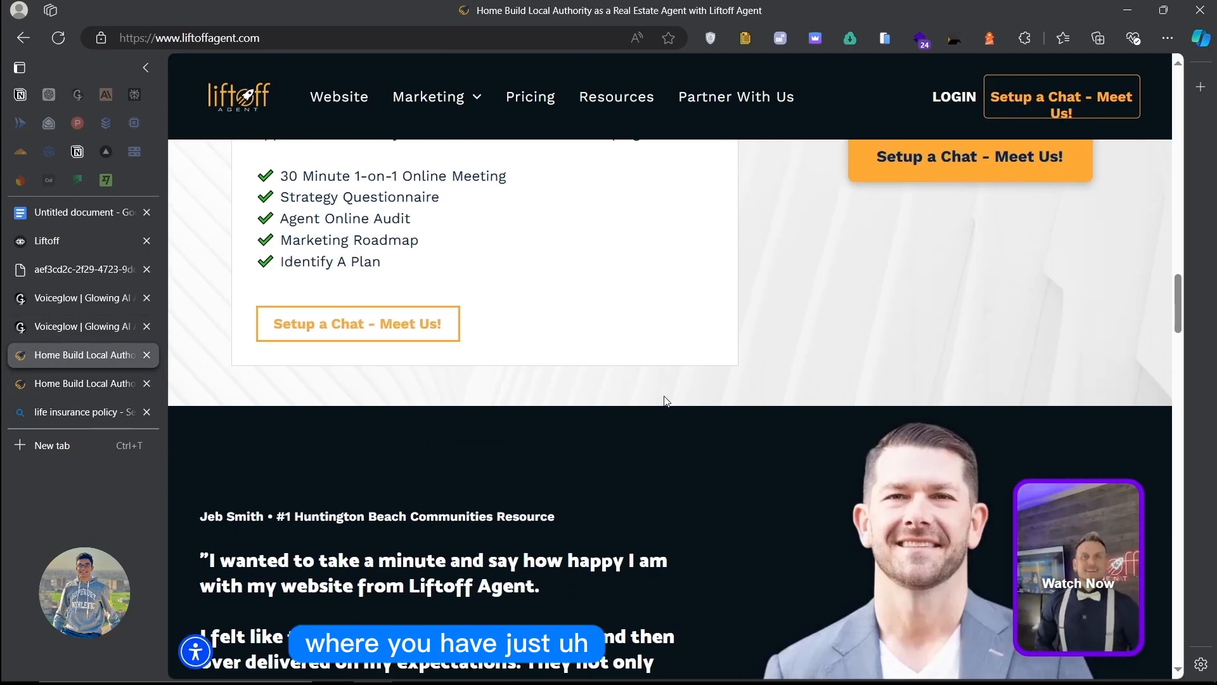
{"action": "scroll", "coordinate": [663, 397], "scroll_direction": "up", "scroll_amount": 10}
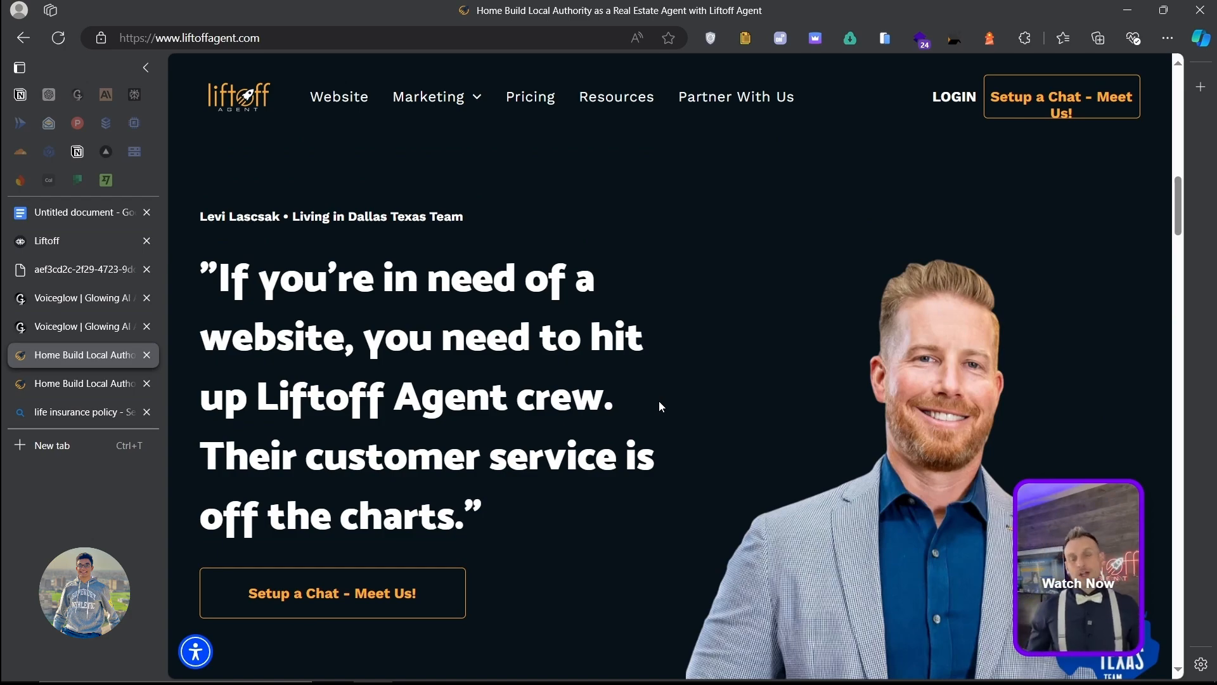
{"action": "scroll", "coordinate": [660, 401], "scroll_direction": "down", "scroll_amount": 4}
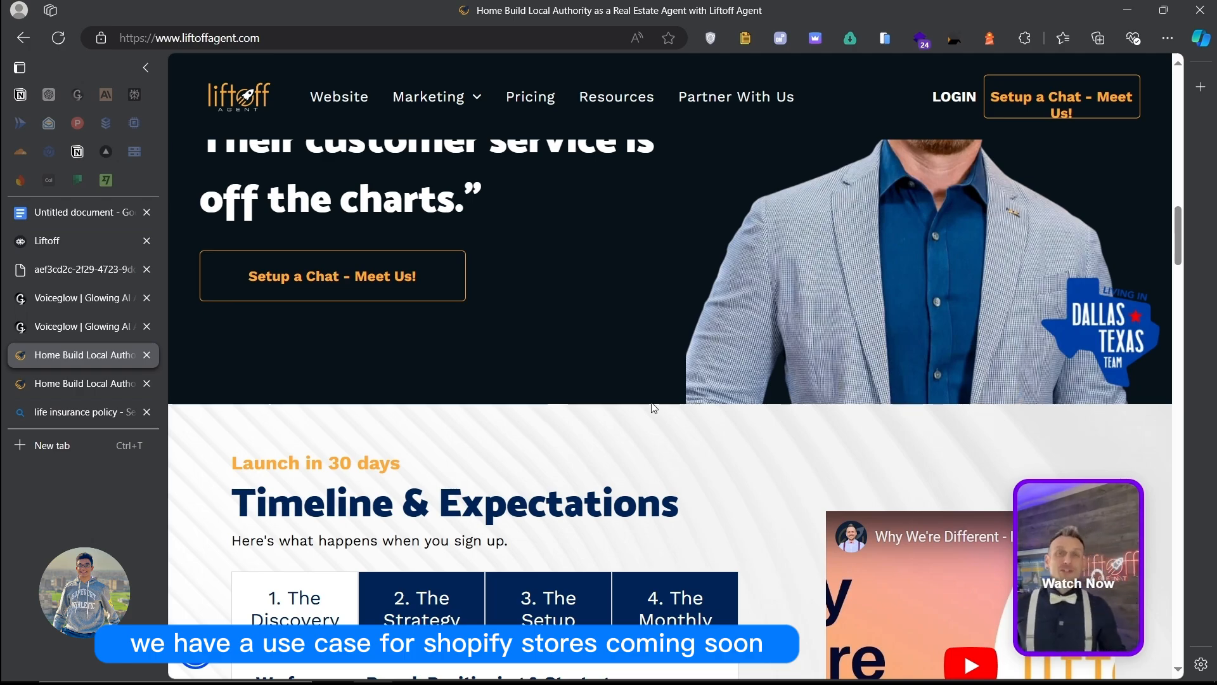
{"action": "scroll", "coordinate": [655, 406], "scroll_direction": "down", "scroll_amount": 5}
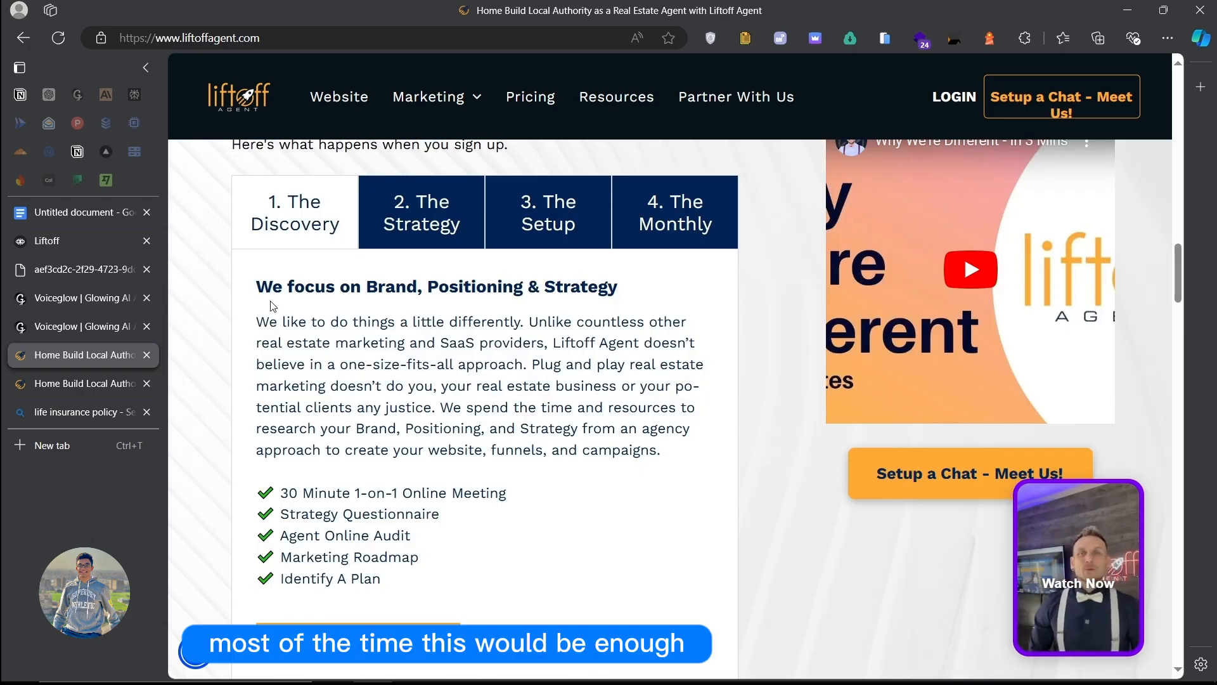
{"action": "left_click", "coordinate": [75, 326]}
Step: Open VGLiftoff's SendEmail tool, select its server URL, and open and close Preview LLM
{"action": "left_click", "coordinate": [89, 304]}
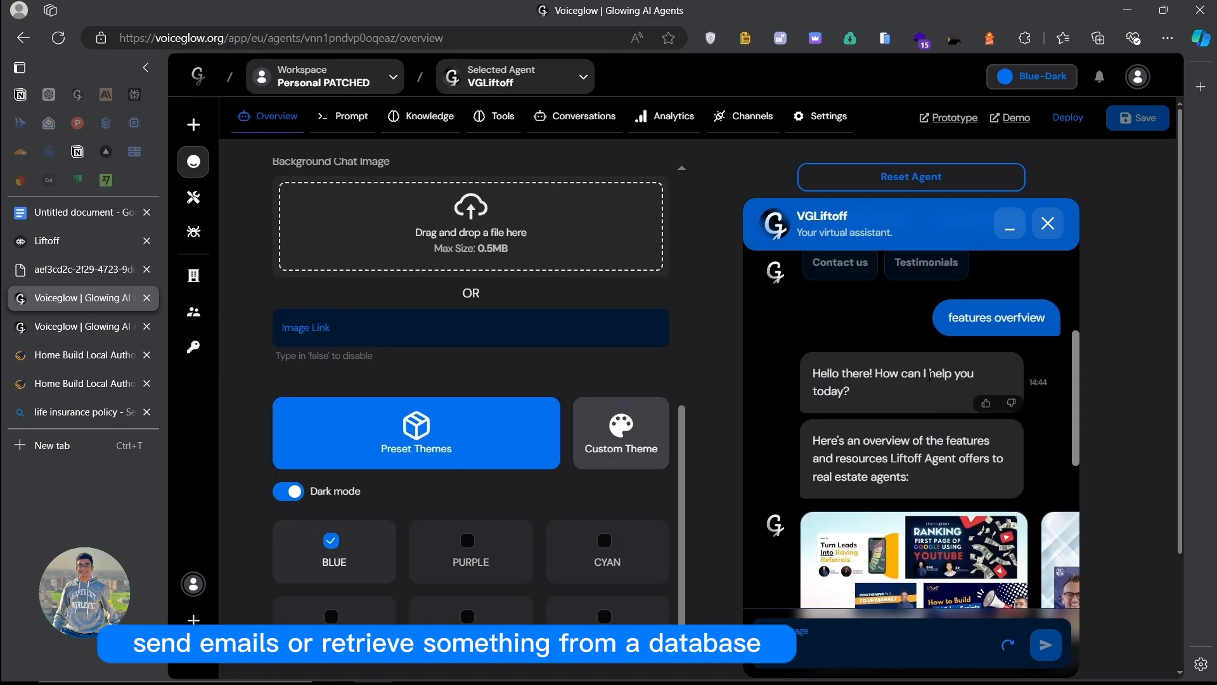
{"action": "left_click", "coordinate": [496, 116]}
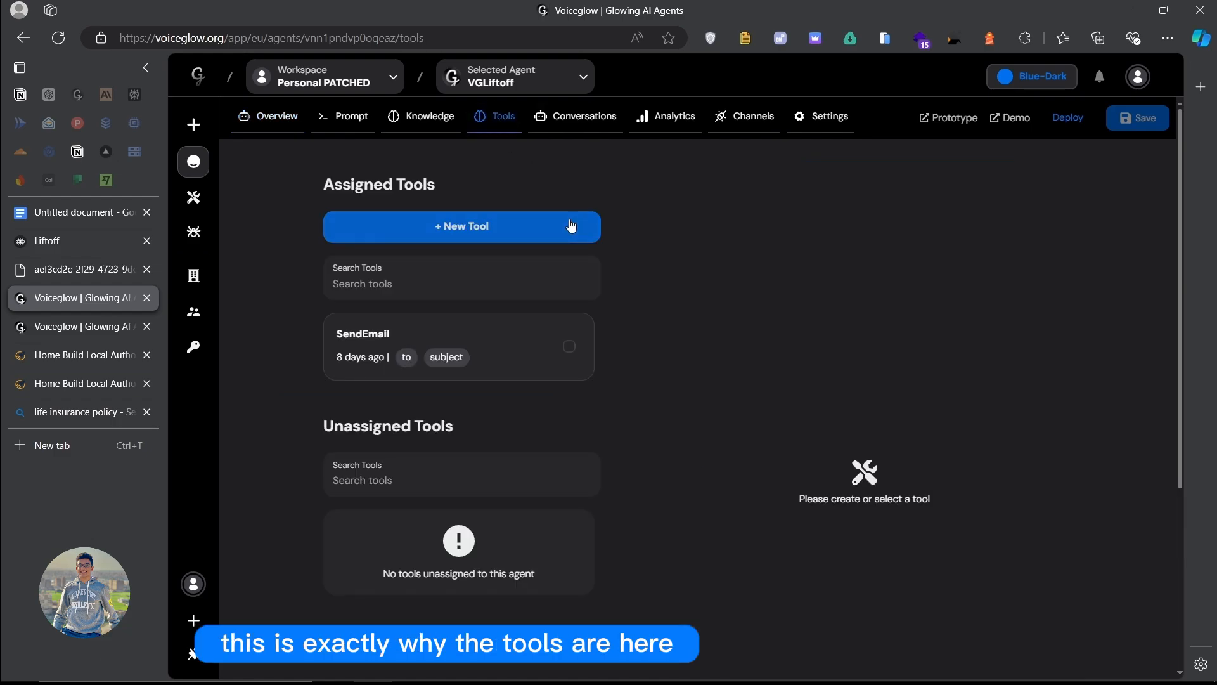
{"action": "left_click", "coordinate": [590, 343]}
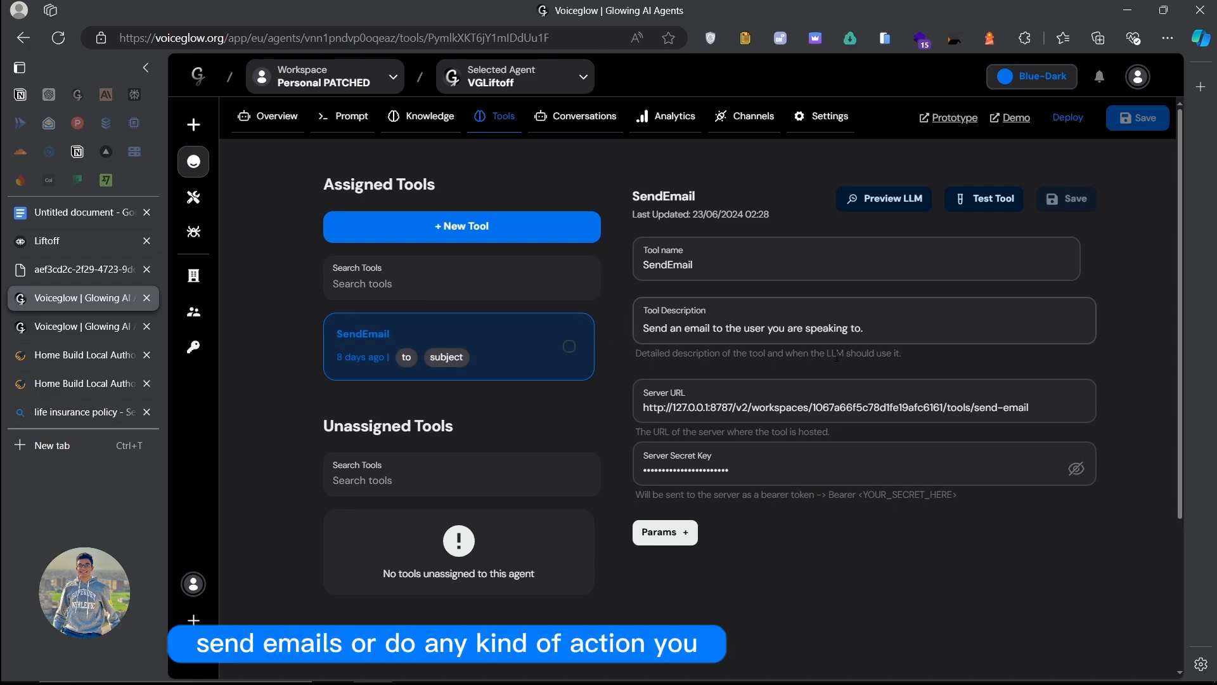
{"action": "left_click_drag", "start_coordinate": [1037, 408], "coordinate": [506, 406]}
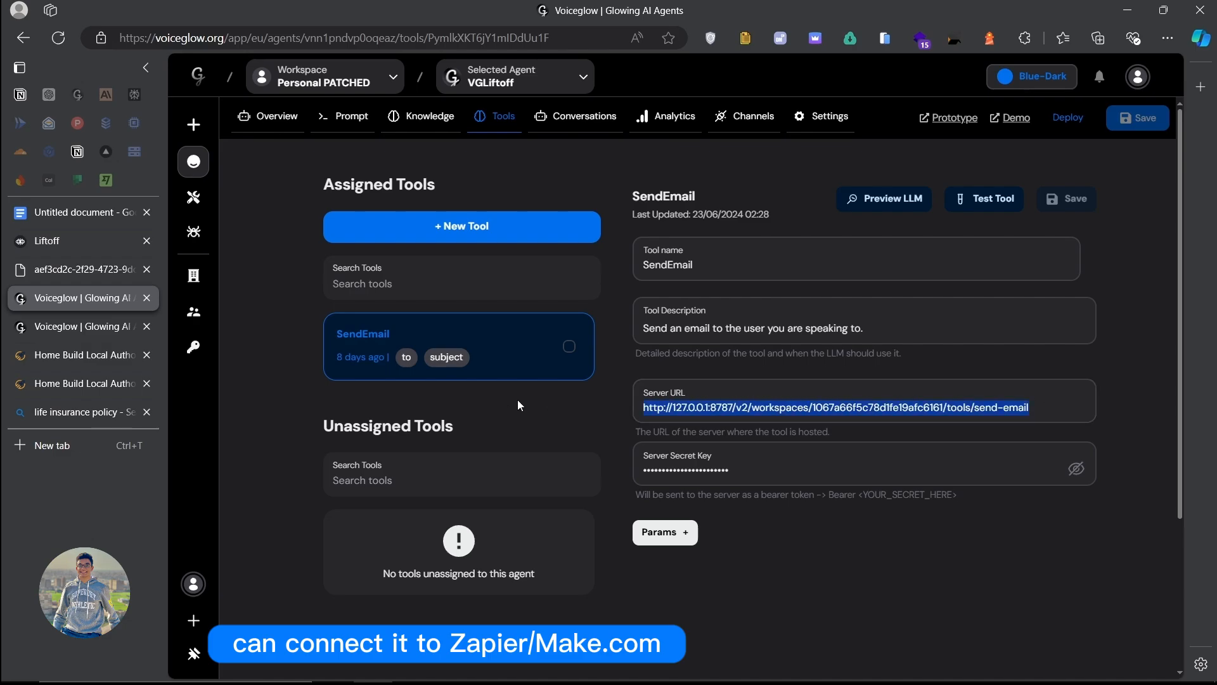
{"action": "left_click", "coordinate": [877, 202]}
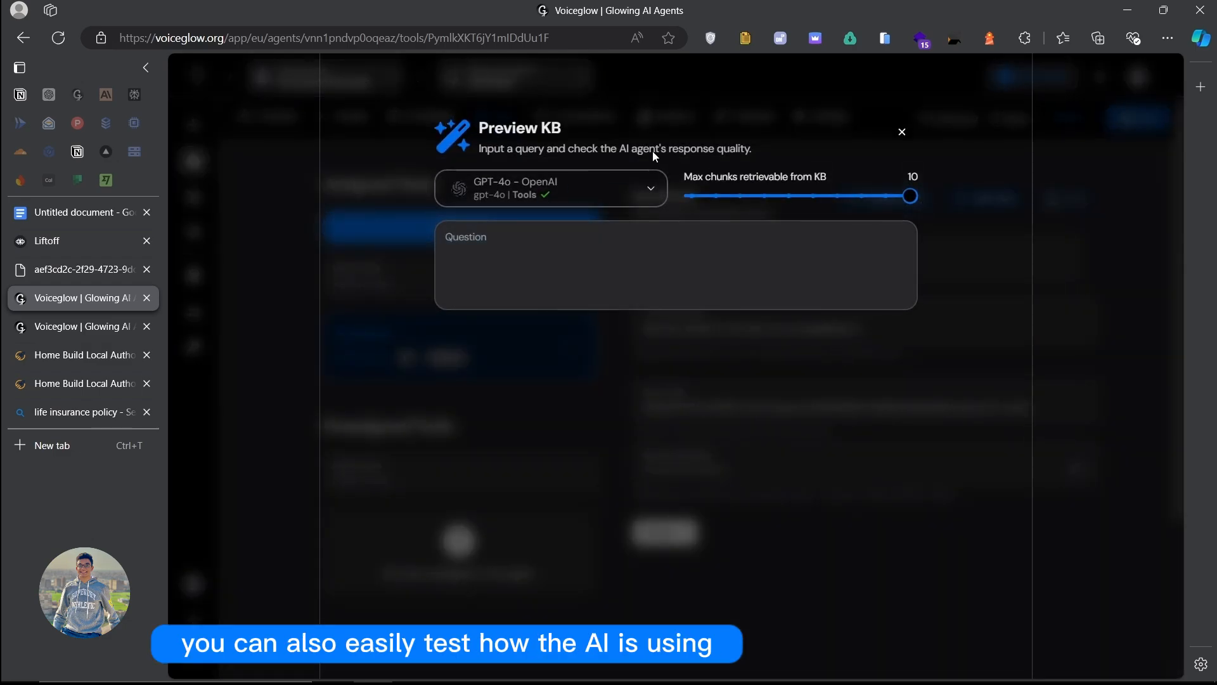
{"action": "left_click", "coordinate": [1037, 271]}
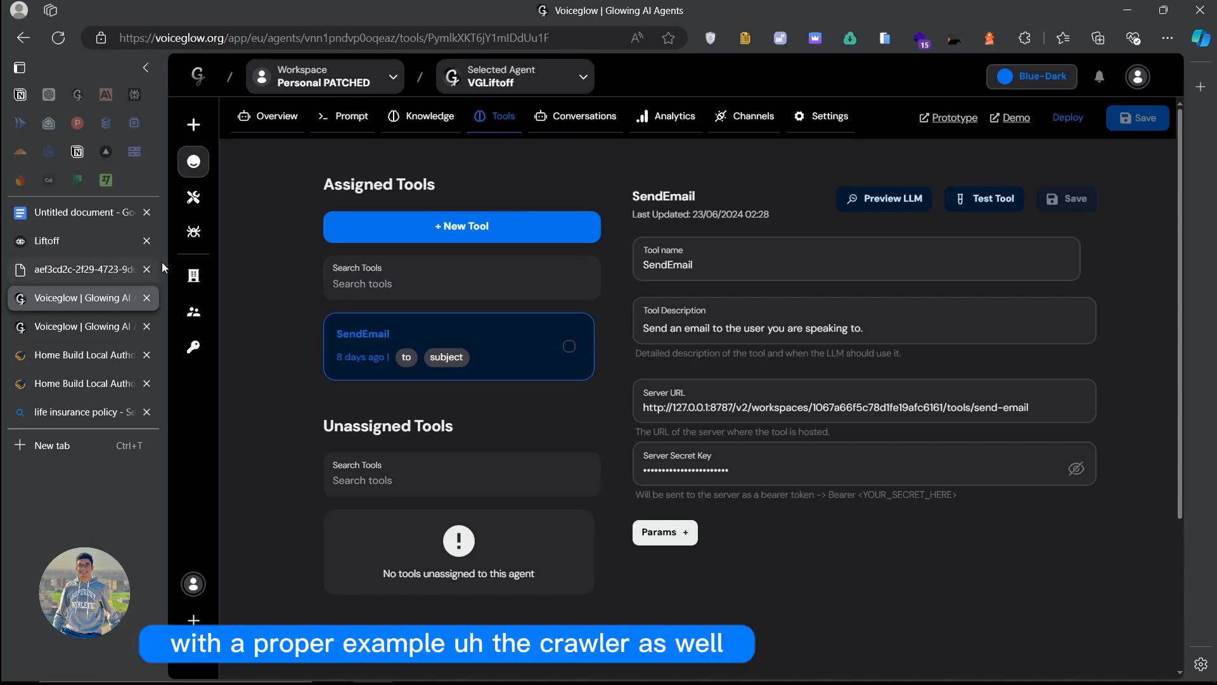
Step: Open the VGLiftoff agent's Knowledge tab and widen its document list
{"action": "left_click", "coordinate": [194, 231]}
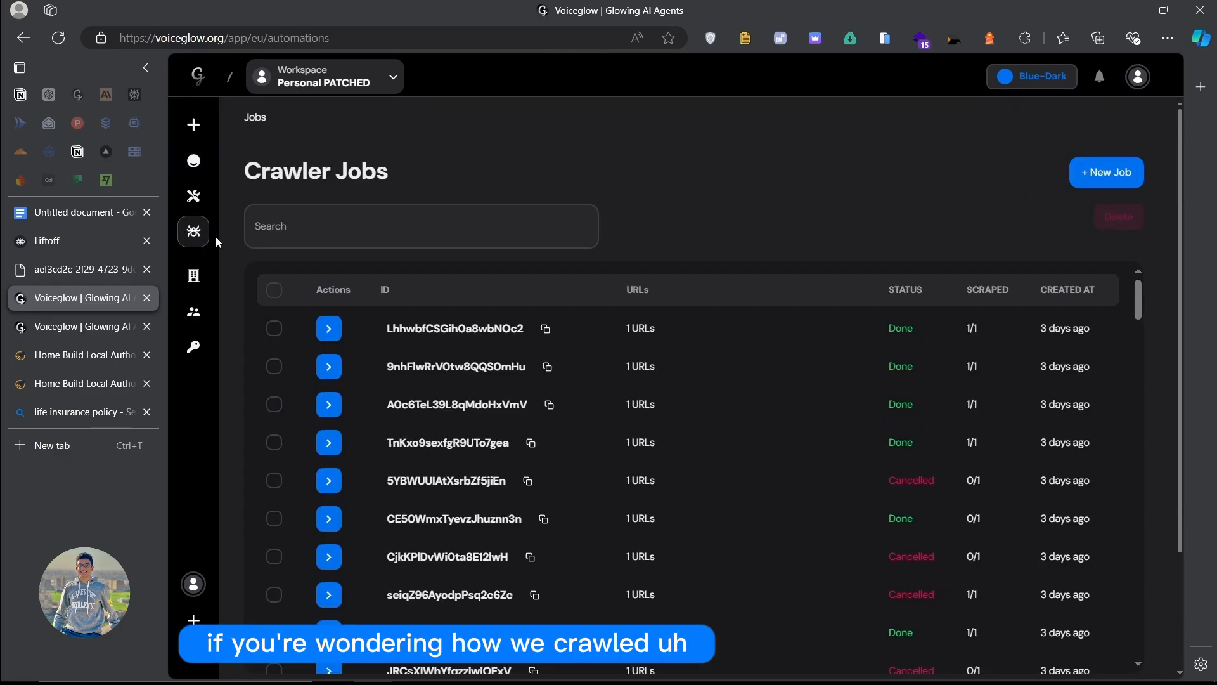
{"action": "left_click", "coordinate": [193, 162]}
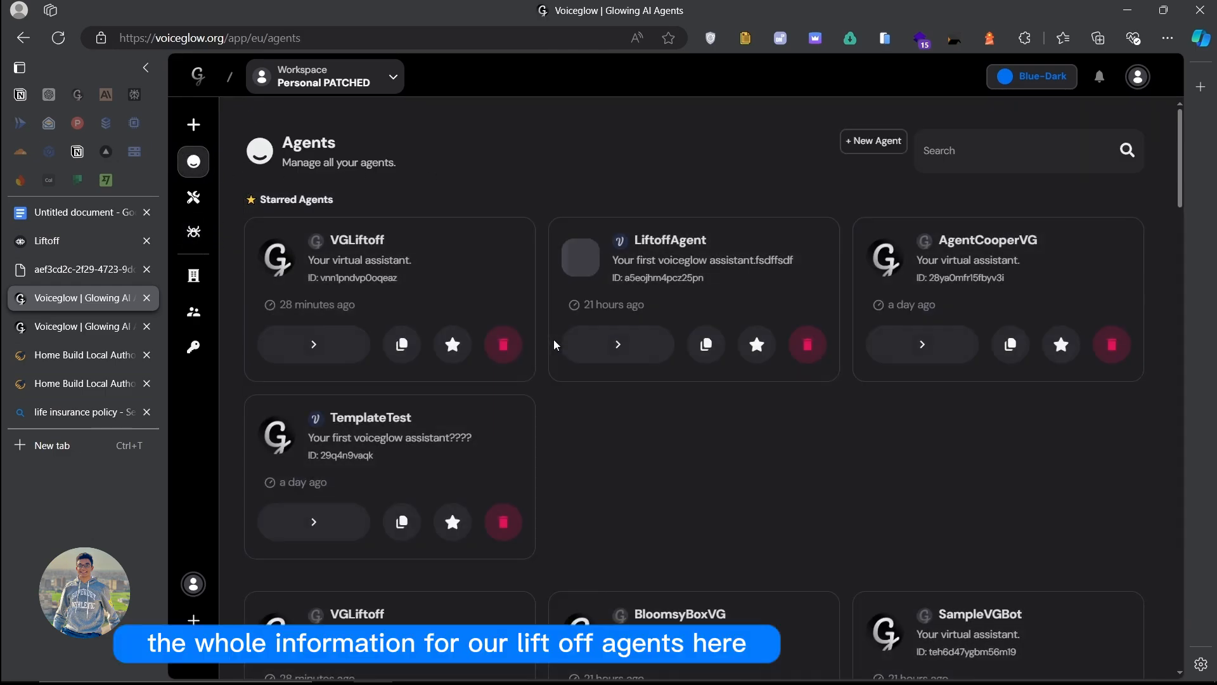
{"action": "left_click", "coordinate": [323, 348]}
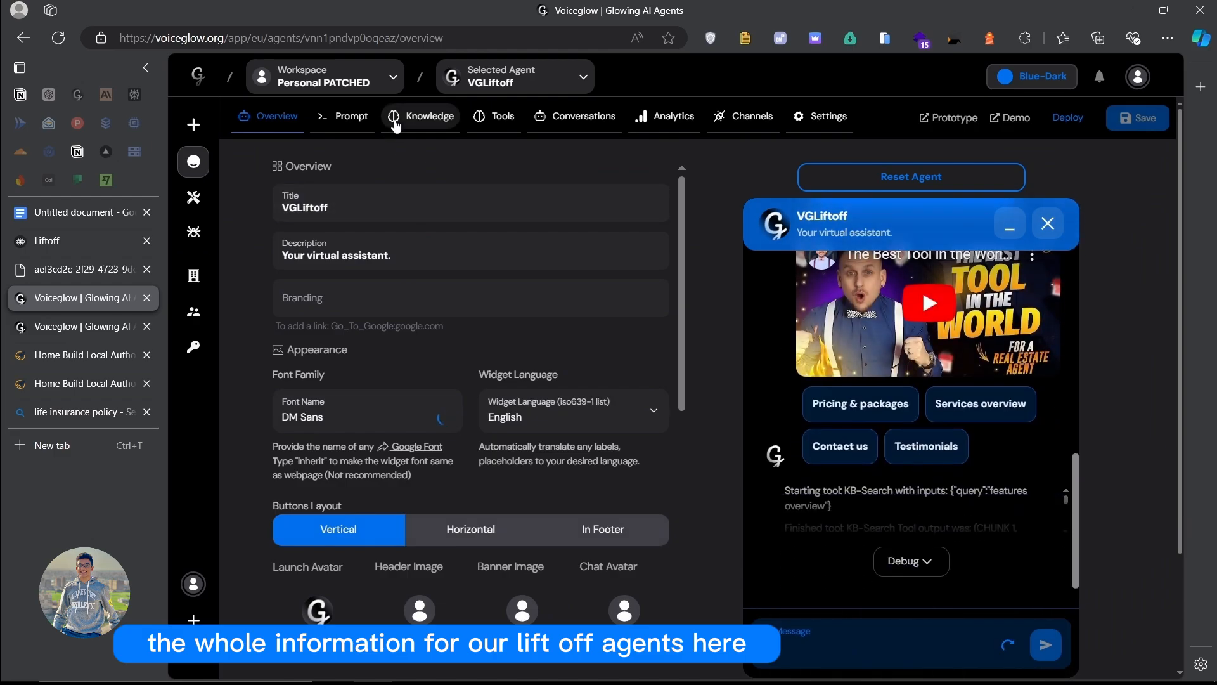
{"action": "left_click", "coordinate": [420, 116]}
{"action": "scroll", "coordinate": [418, 356], "scroll_direction": "down", "scroll_amount": 15}
{"action": "left_click", "coordinate": [537, 249]}
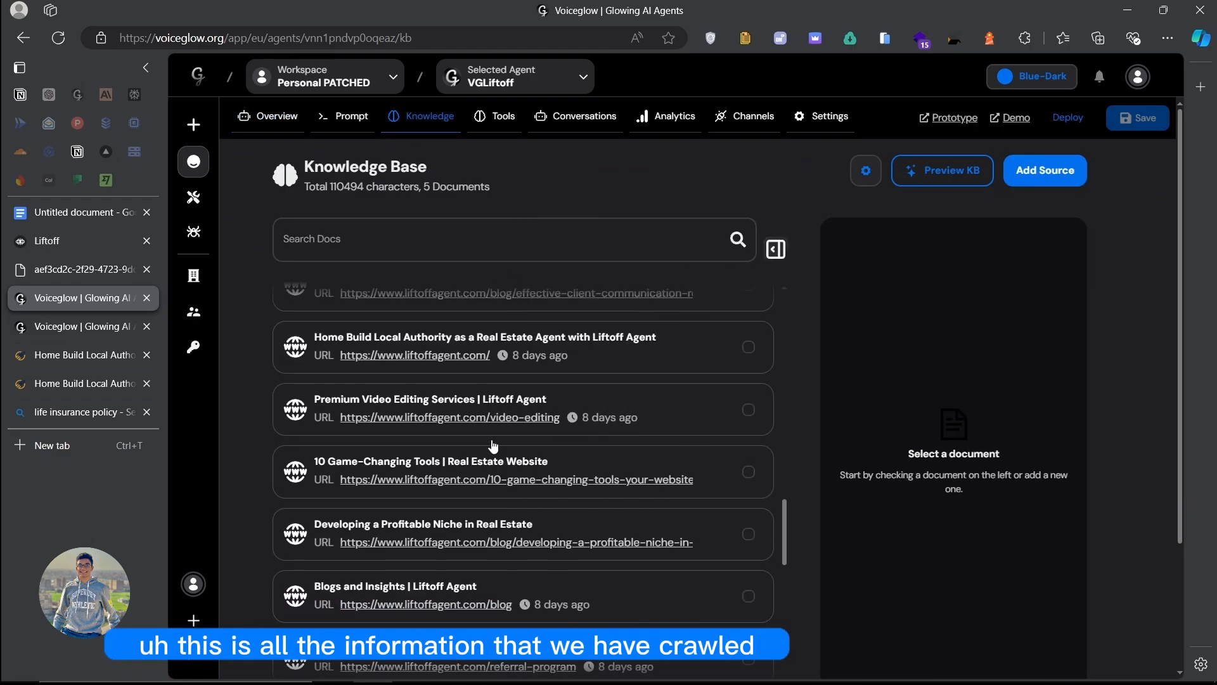
{"action": "scroll", "coordinate": [498, 443], "scroll_direction": "down", "scroll_amount": 8}
{"action": "scroll", "coordinate": [634, 381], "scroll_direction": "down", "scroll_amount": 5}
{"action": "scroll", "coordinate": [761, 345], "scroll_direction": "up", "scroll_amount": 15}
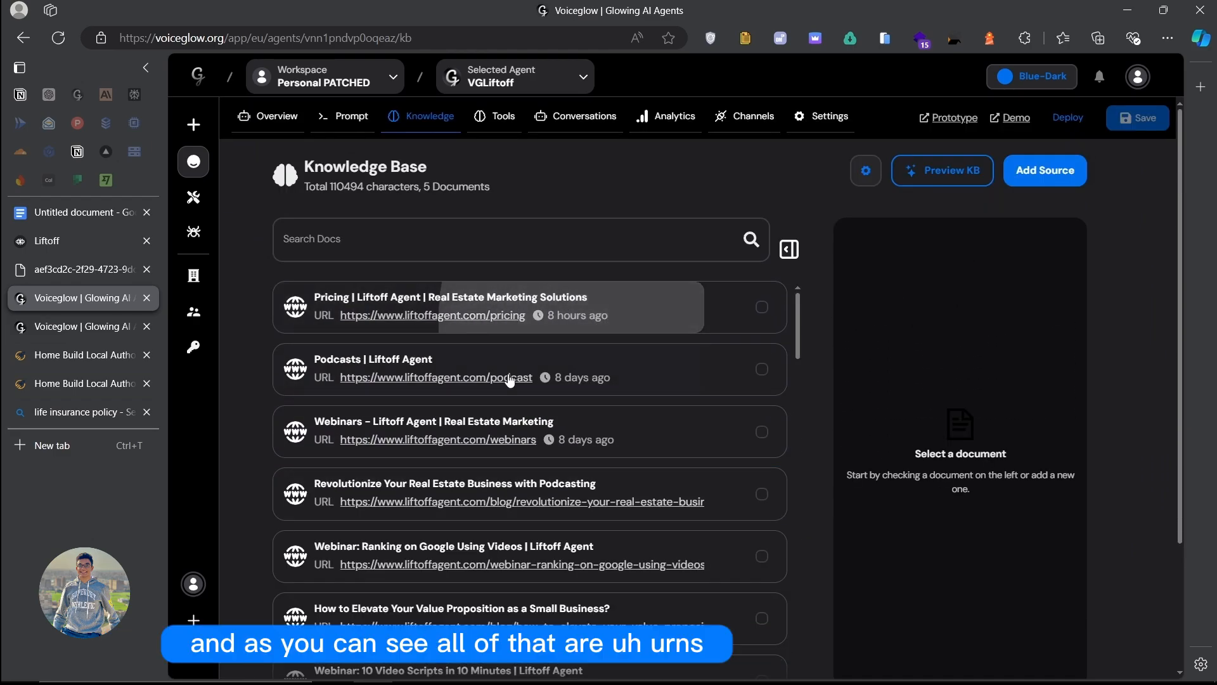
Step: Read through the crawled Pricing document in an enlarged preview
{"action": "left_click", "coordinate": [301, 311]}
{"action": "left_click", "coordinate": [789, 248]}
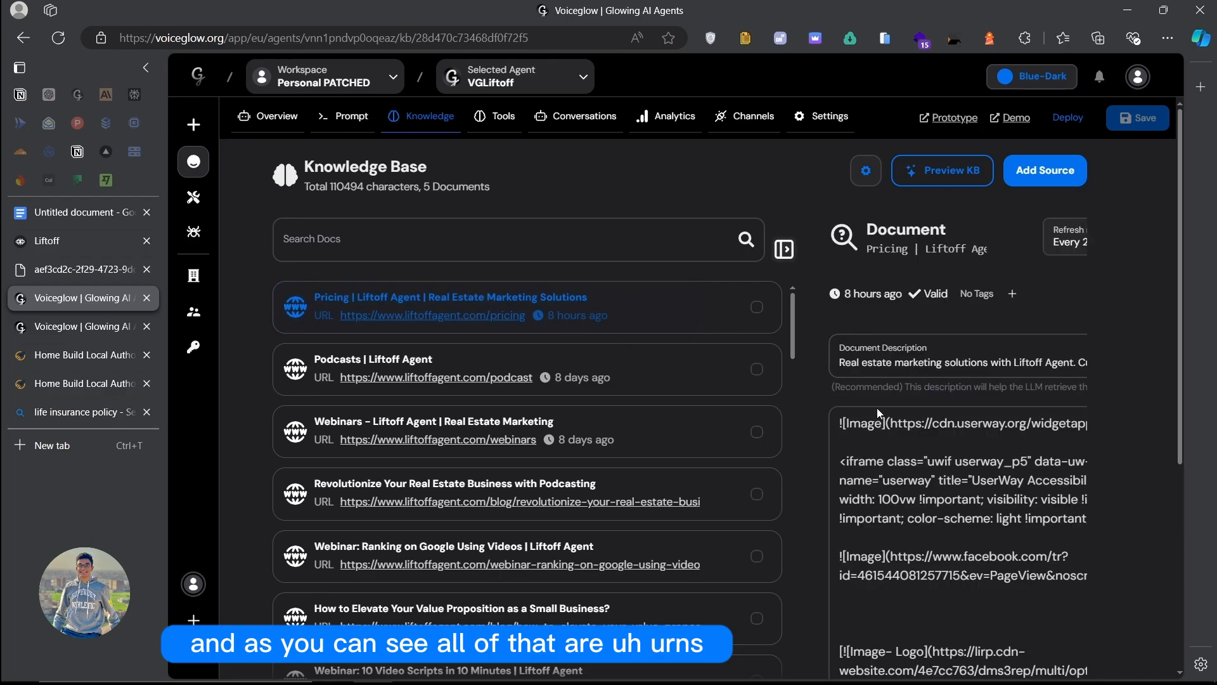
{"action": "scroll", "coordinate": [657, 394], "scroll_direction": "down", "scroll_amount": 3}
{"action": "scroll", "coordinate": [657, 395], "scroll_direction": "down", "scroll_amount": 15}
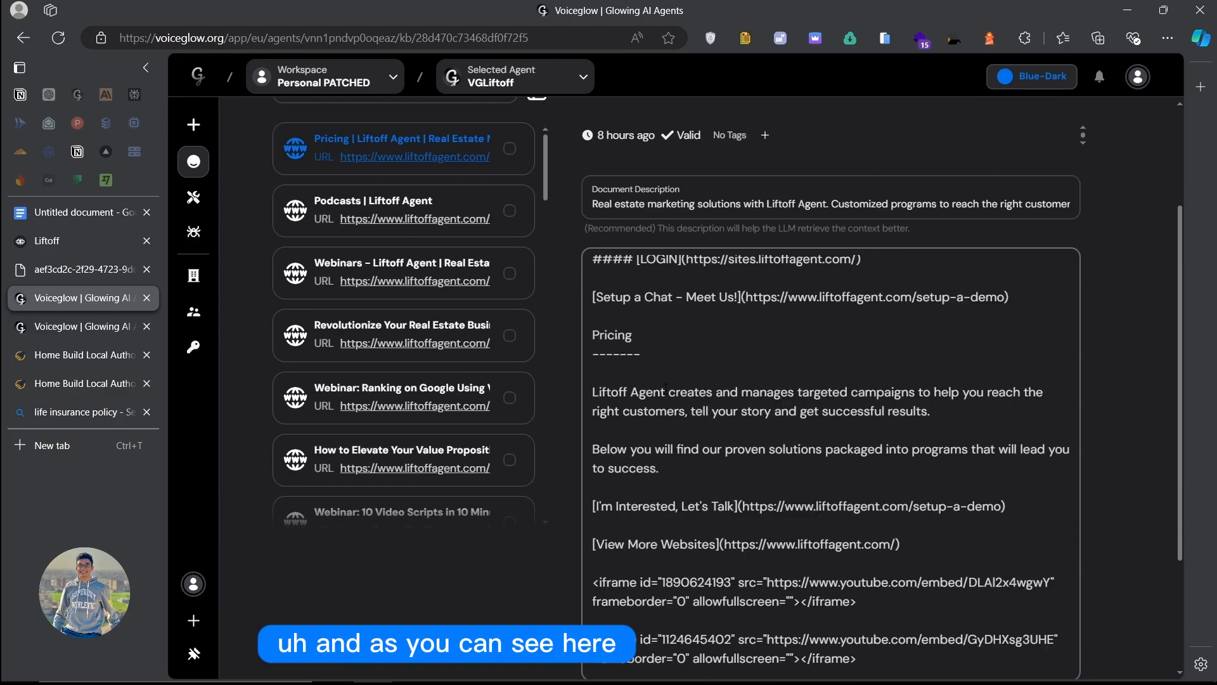
{"action": "scroll", "coordinate": [733, 429], "scroll_direction": "down", "scroll_amount": 15}
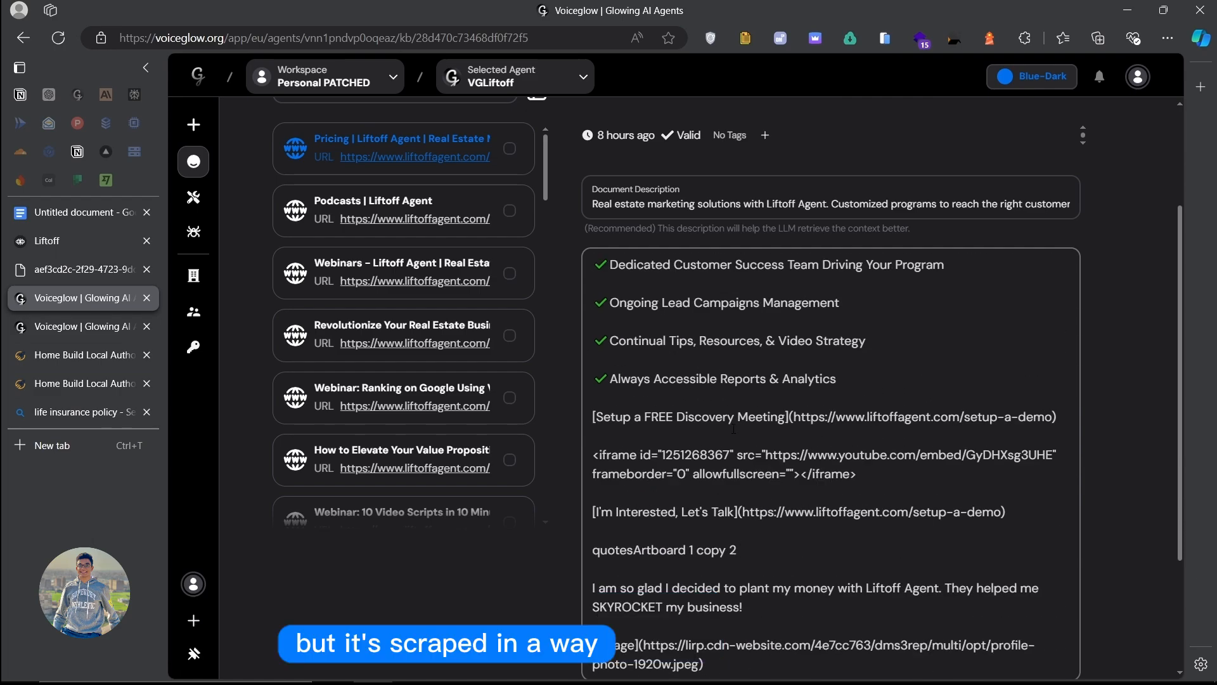
{"action": "scroll", "coordinate": [746, 488], "scroll_direction": "up", "scroll_amount": 20}
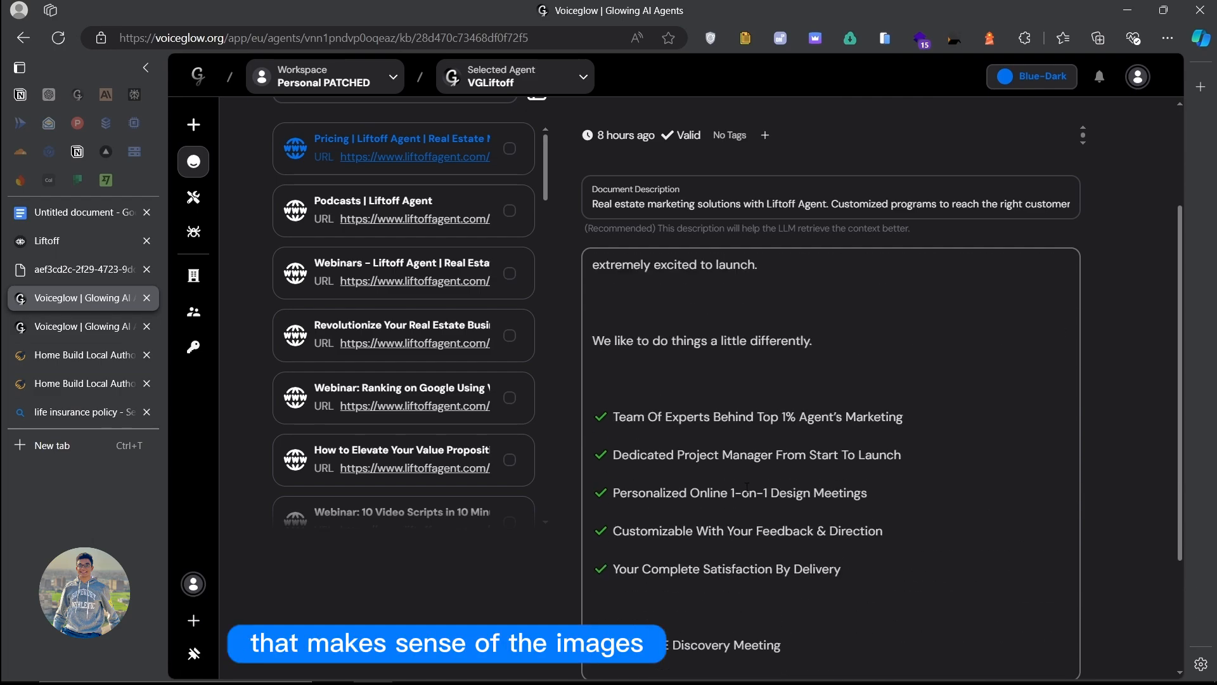
{"action": "scroll", "coordinate": [746, 489], "scroll_direction": "down", "scroll_amount": 10}
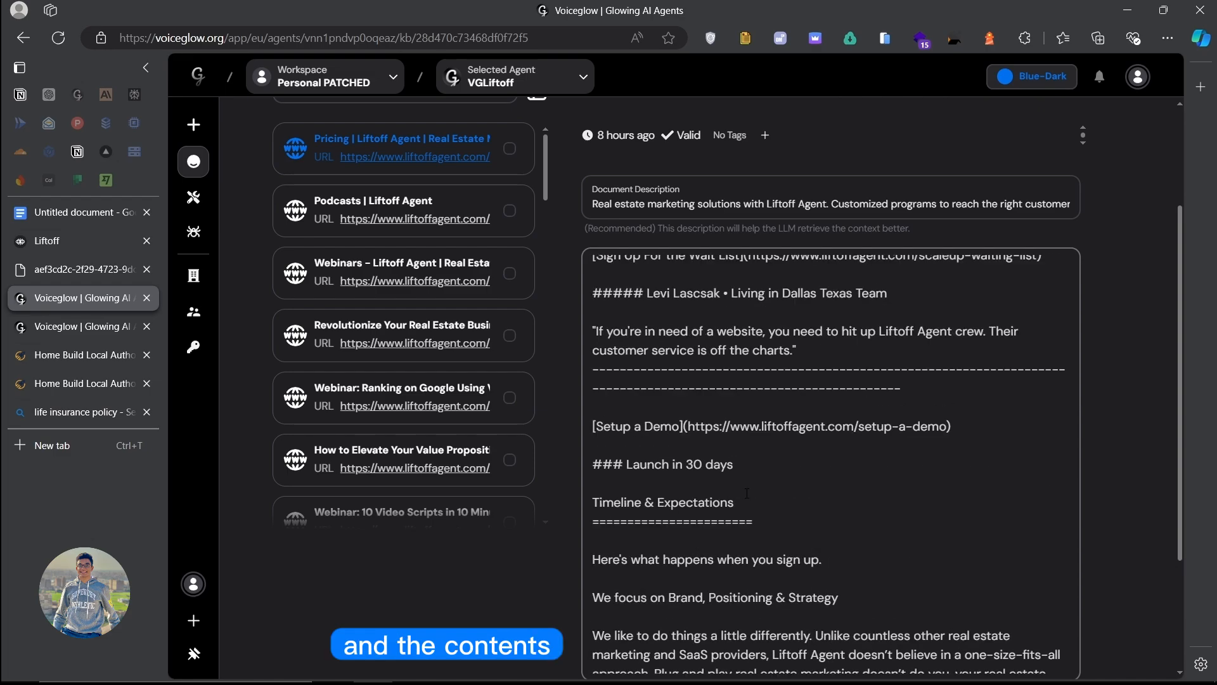
{"action": "scroll", "coordinate": [746, 489], "scroll_direction": "up", "scroll_amount": 5}
{"action": "scroll", "coordinate": [747, 493], "scroll_direction": "down", "scroll_amount": 5}
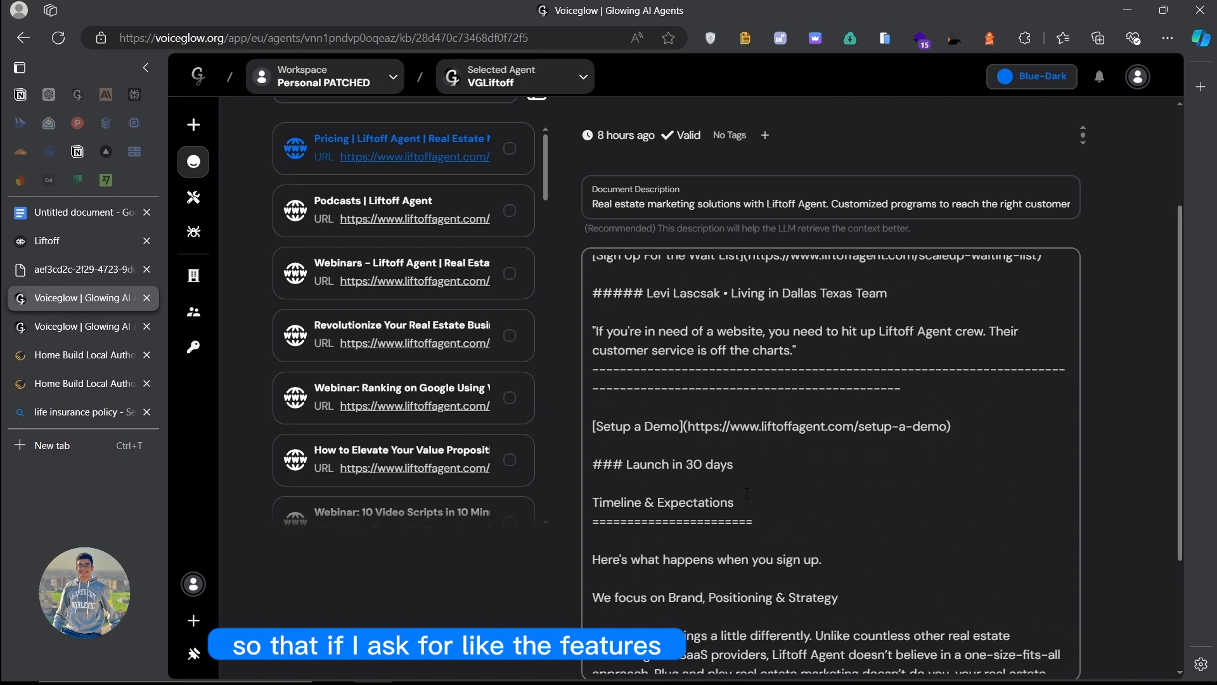
{"action": "scroll", "coordinate": [747, 492], "scroll_direction": "down", "scroll_amount": 10}
{"action": "scroll", "coordinate": [746, 493], "scroll_direction": "up", "scroll_amount": 4}
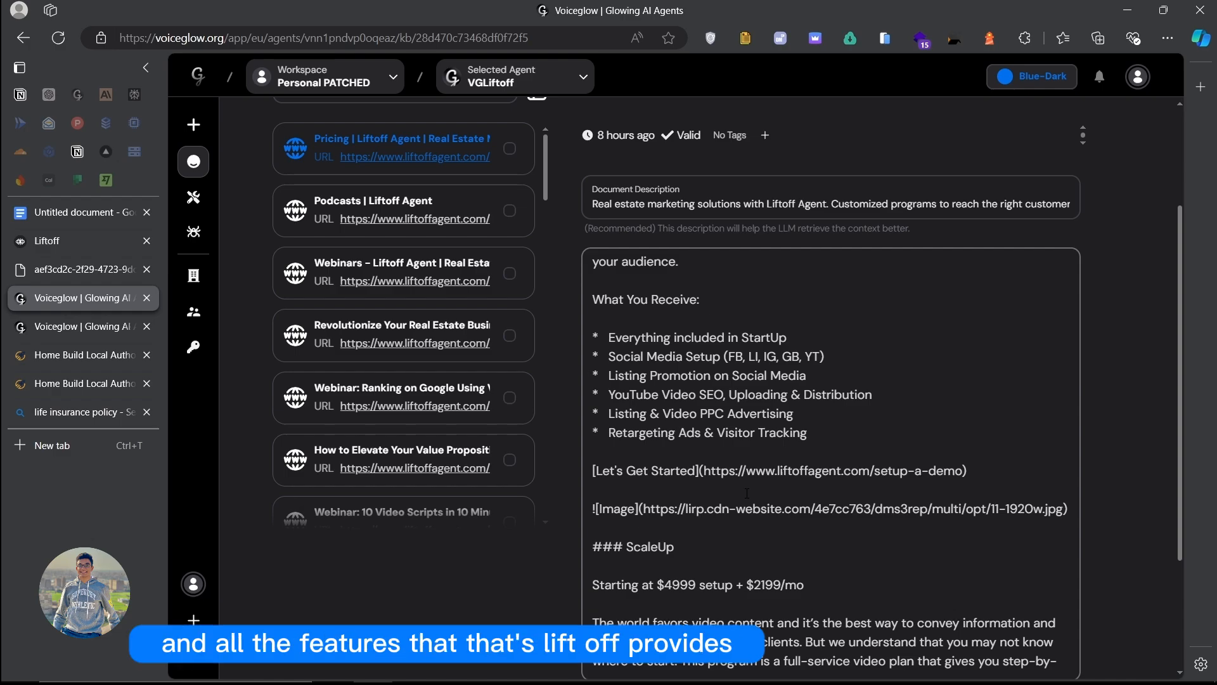
{"action": "scroll", "coordinate": [746, 492], "scroll_direction": "up", "scroll_amount": 6}
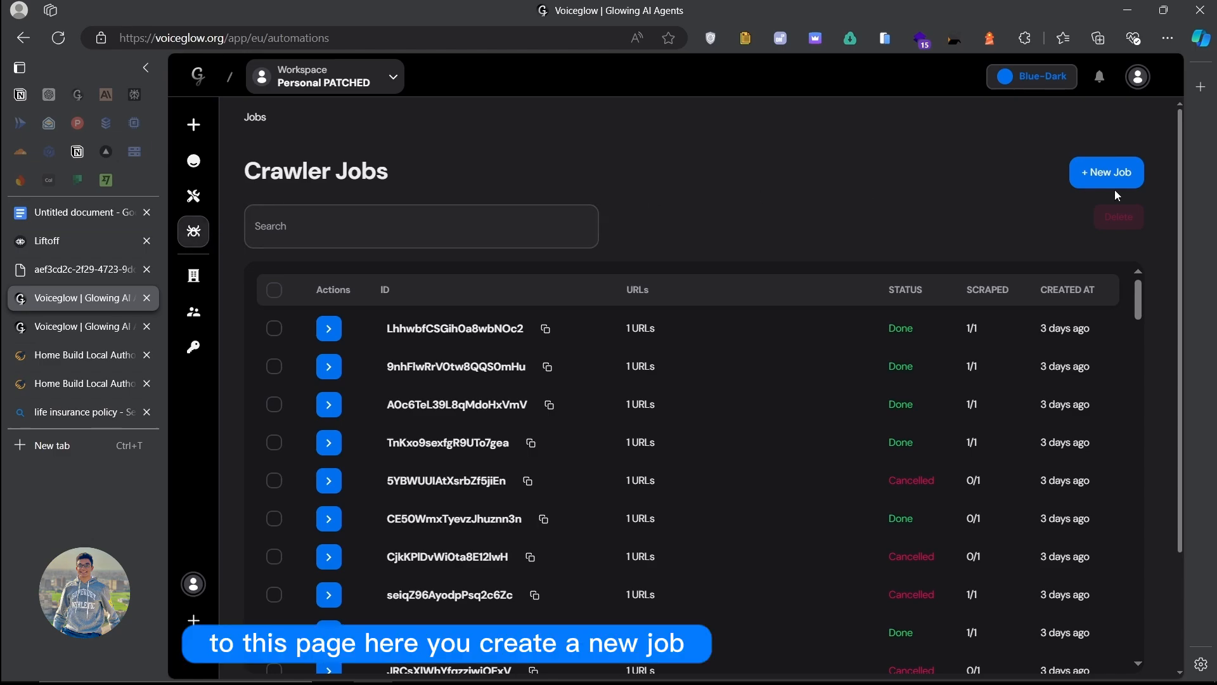
Step: Start a new crawler job with 'https' typed in Source URLs, opening a new browser tab
{"action": "left_click", "coordinate": [595, 310]}
{"action": "type", "text": "https://"}
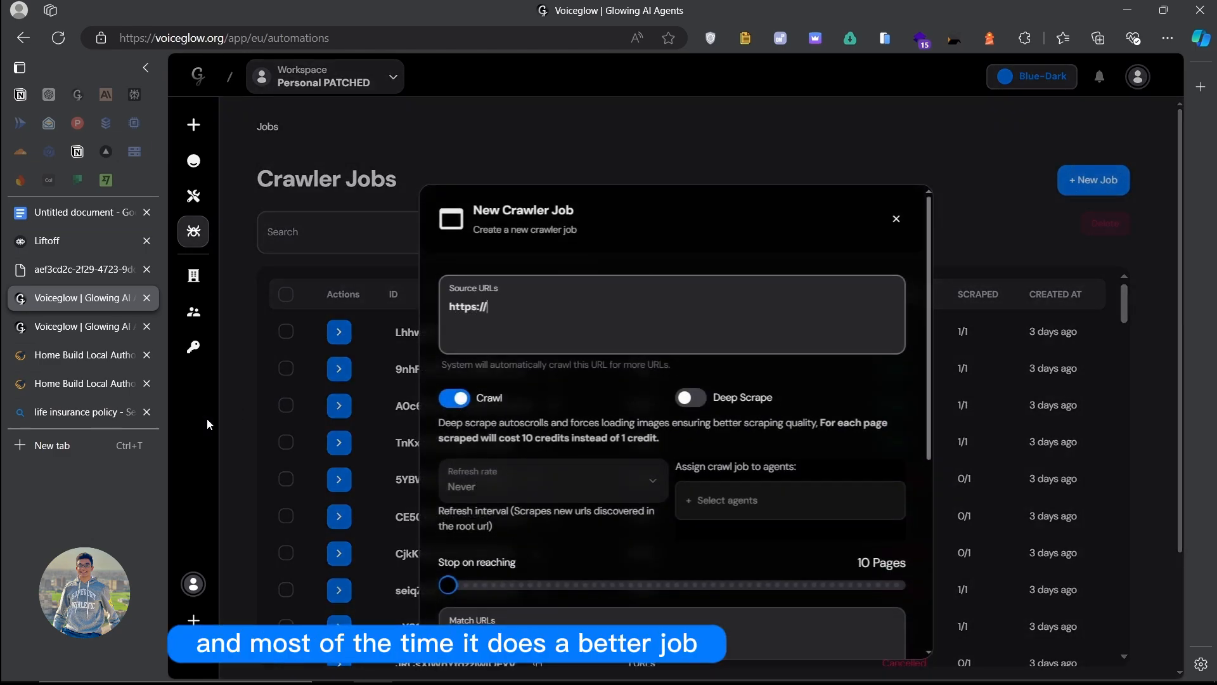
{"action": "left_click", "coordinate": [113, 447]}
Step: Load liftoffagent.com/sitemap.xml in a new Edge tab, copy its URL, and return to Voiceglow
{"action": "type", "text": "lifto"}
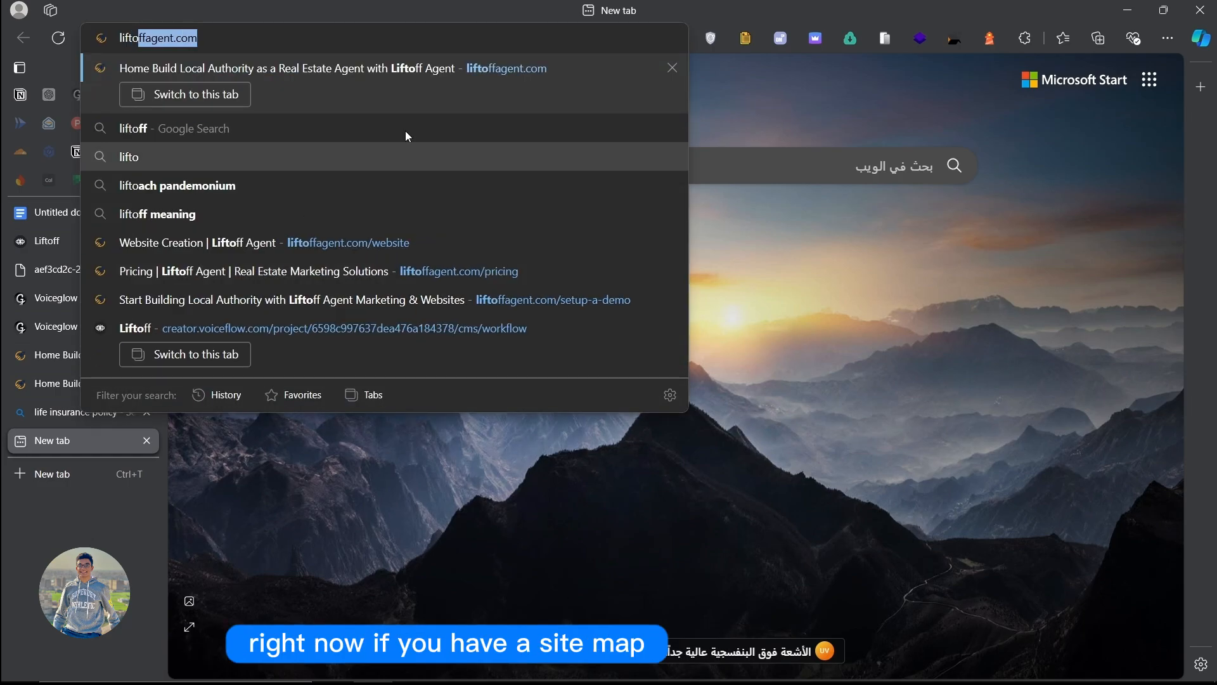
{"action": "key", "text": "Return"}
{"action": "type", "text": "/sitemapx"}
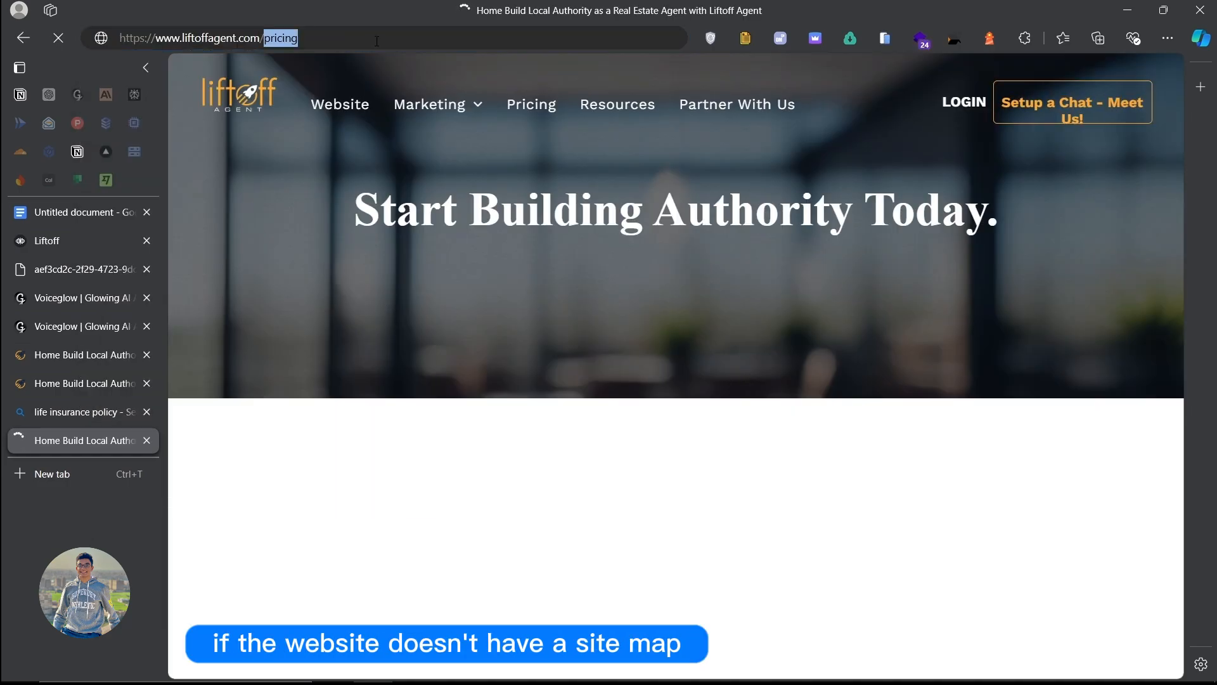
{"action": "key", "text": "BackSpace"}
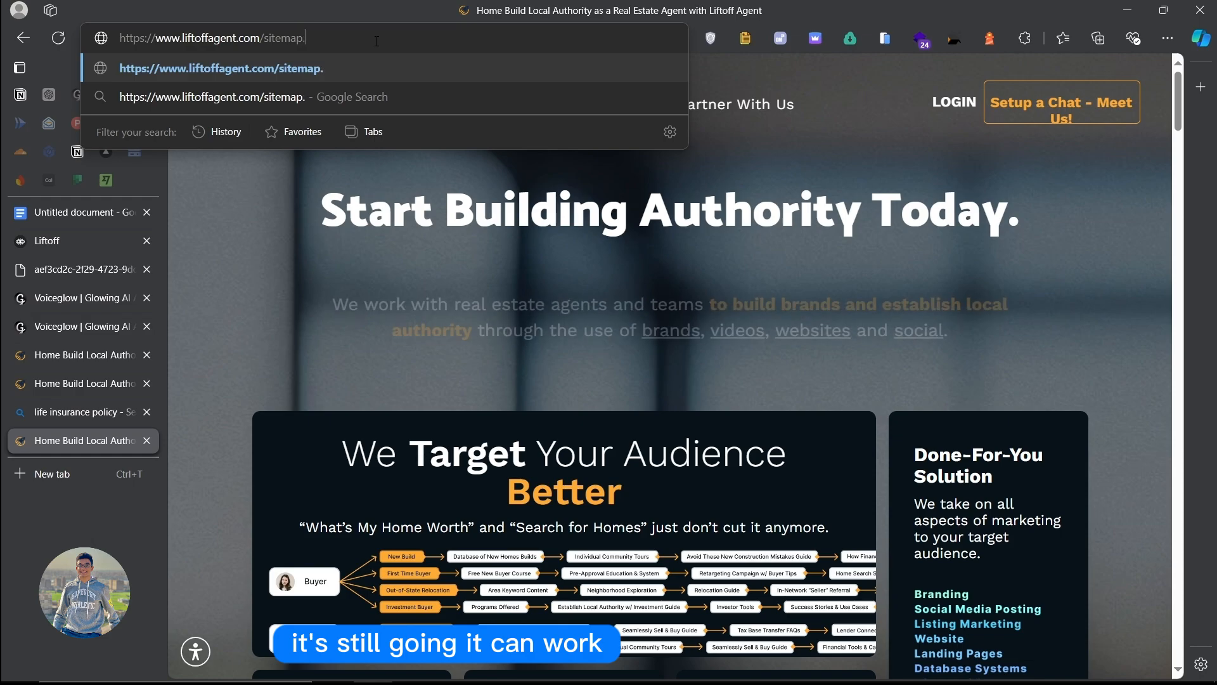
{"action": "type", "text": ".xml"}
{"action": "key", "text": "Return"}
{"action": "scroll", "coordinate": [566, 172], "scroll_direction": "down", "scroll_amount": 20}
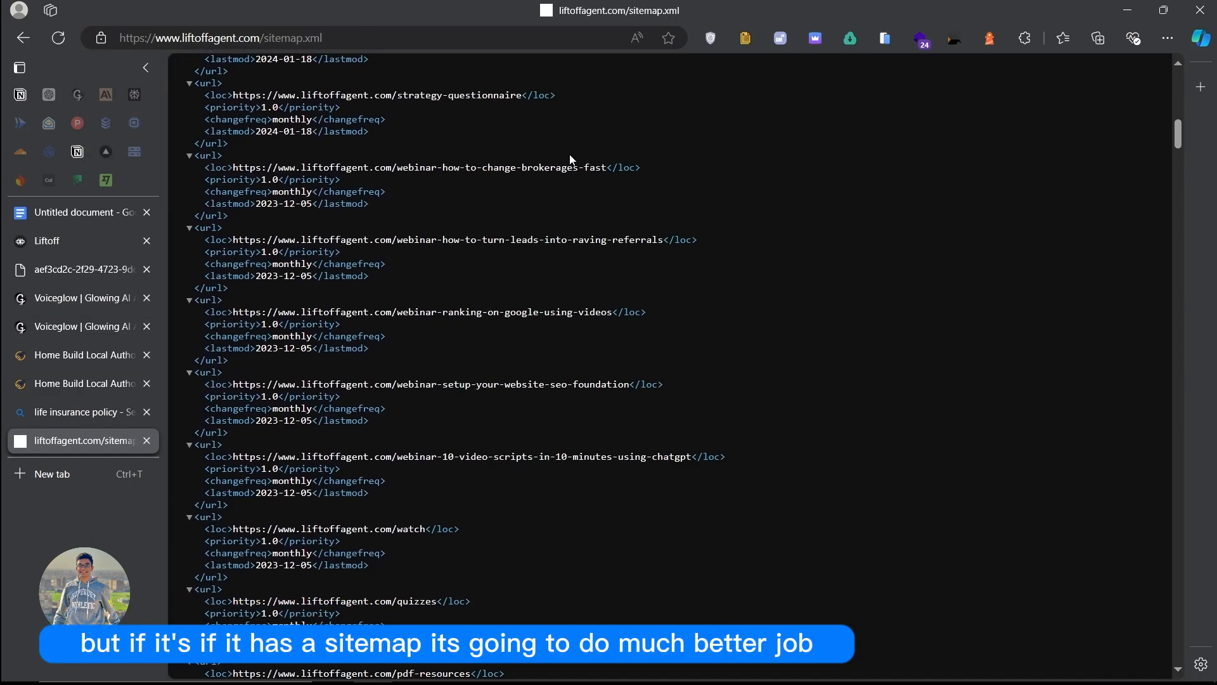
{"action": "left_click", "coordinate": [375, 38]}
{"action": "key", "text": "ctrl+c"}
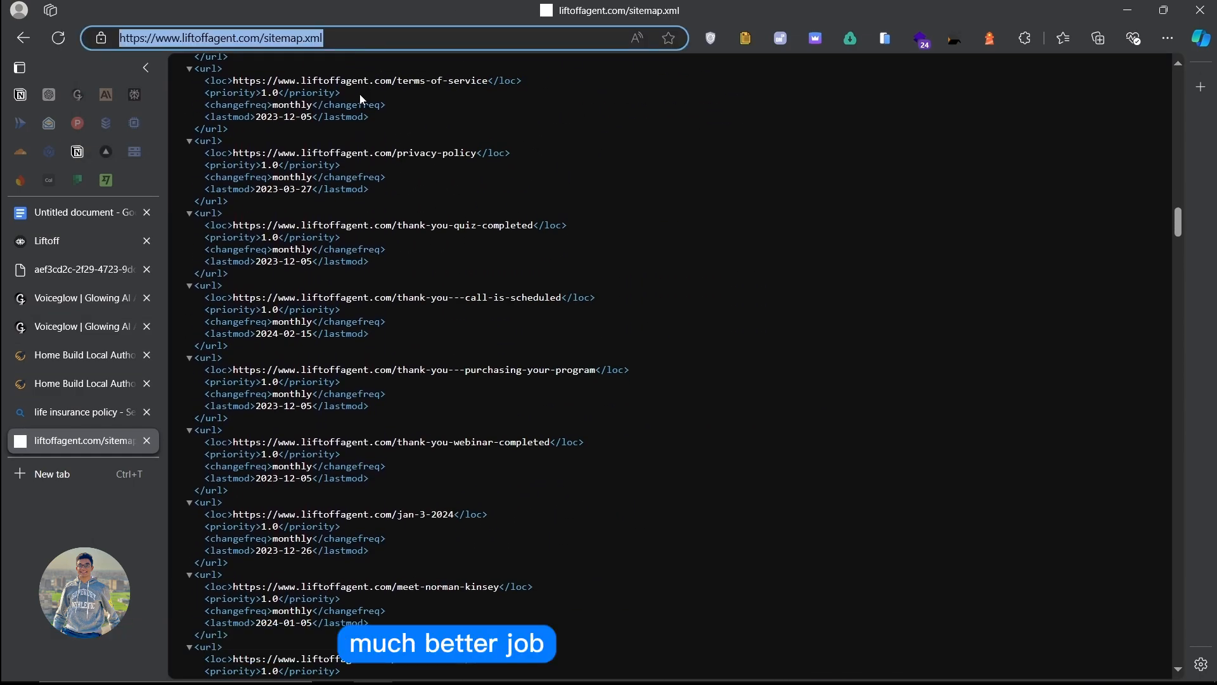
{"action": "left_click", "coordinate": [87, 290]}
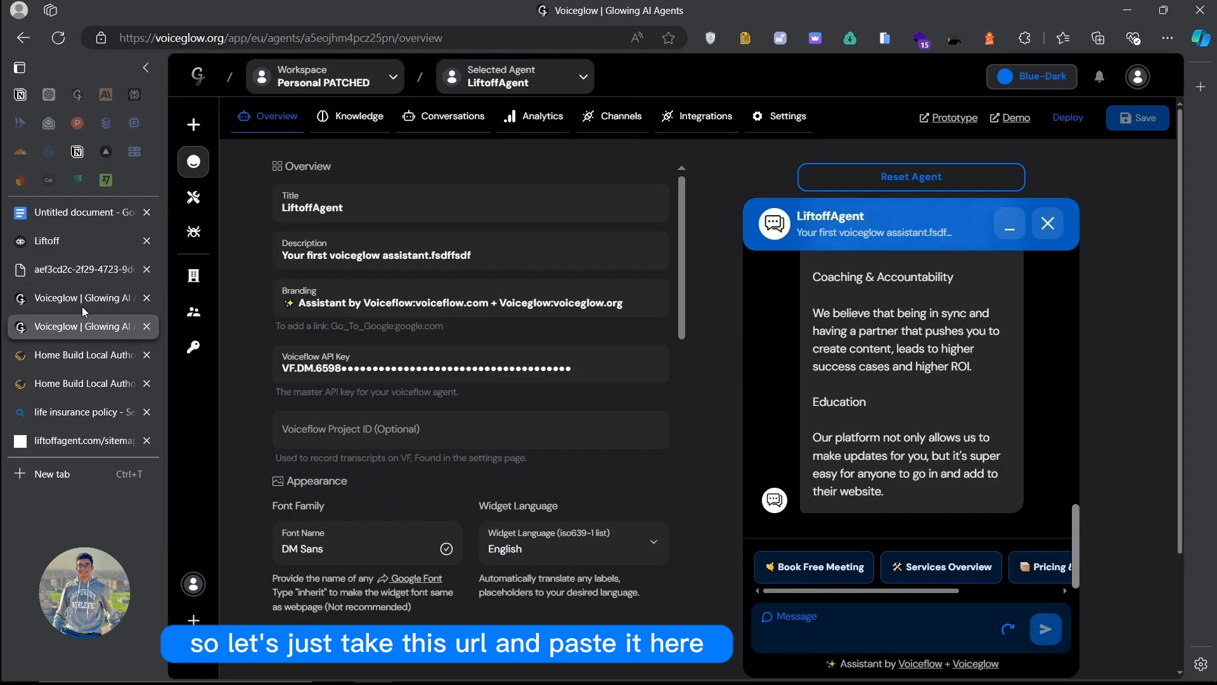
Step: Paste the sitemap.xml address as the source URL and raise the crawl limit to 100 pages
{"action": "key", "text": "ctrl+v"}
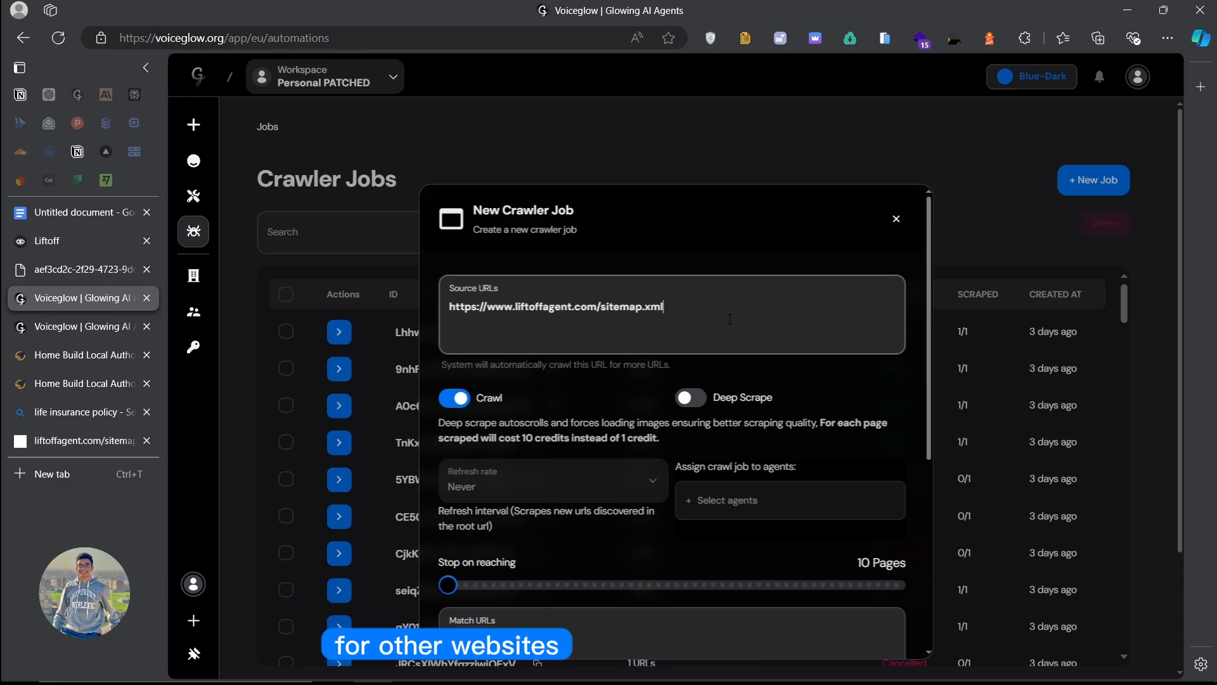
{"action": "scroll", "coordinate": [601, 301], "scroll_direction": "down", "scroll_amount": 3}
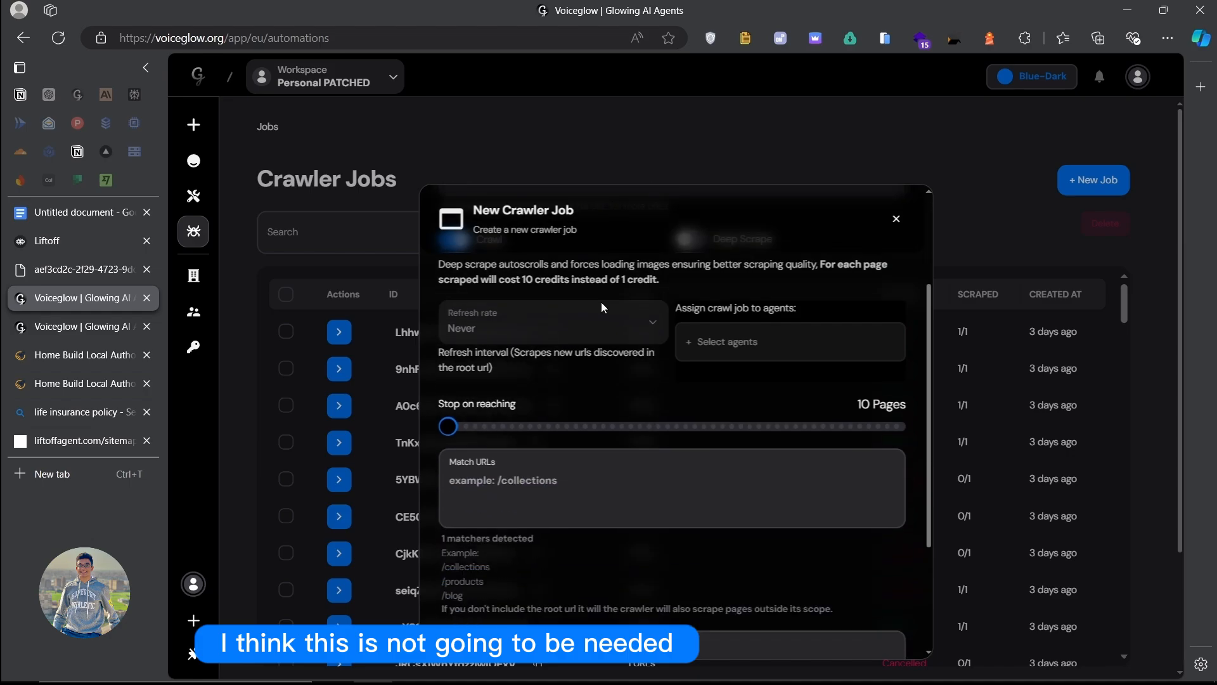
{"action": "left_click_drag", "start_coordinate": [450, 425], "coordinate": [529, 428]}
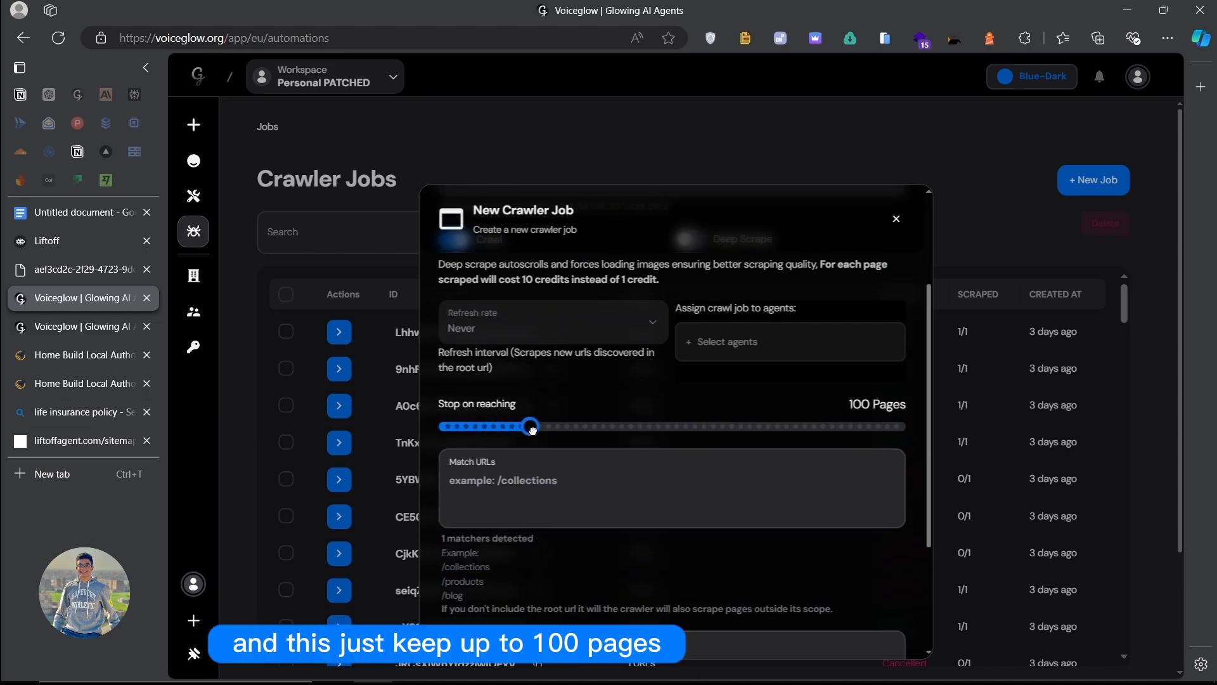
{"action": "scroll", "coordinate": [593, 409], "scroll_direction": "down", "scroll_amount": 2}
{"action": "scroll", "coordinate": [574, 296], "scroll_direction": "up", "scroll_amount": 4}
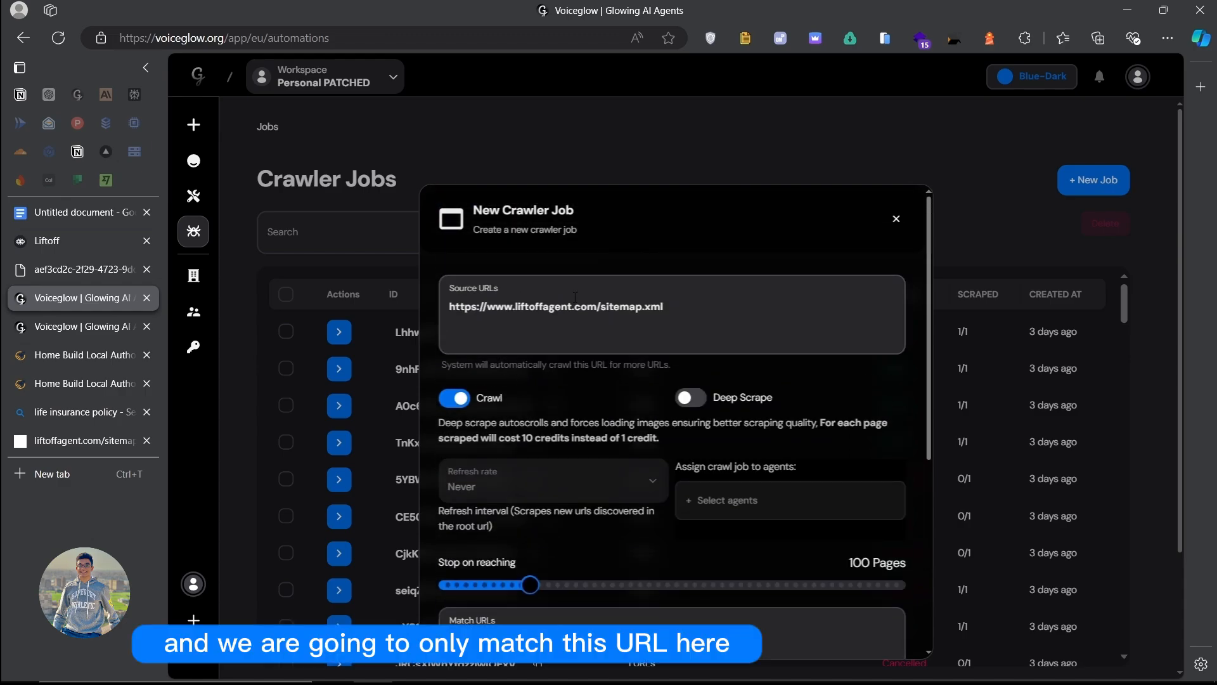
{"action": "left_click_drag", "start_coordinate": [601, 308], "coordinate": [488, 308]}
{"action": "key", "text": "ctrl+c"}
{"action": "scroll", "coordinate": [520, 480], "scroll_direction": "down", "scroll_amount": 5}
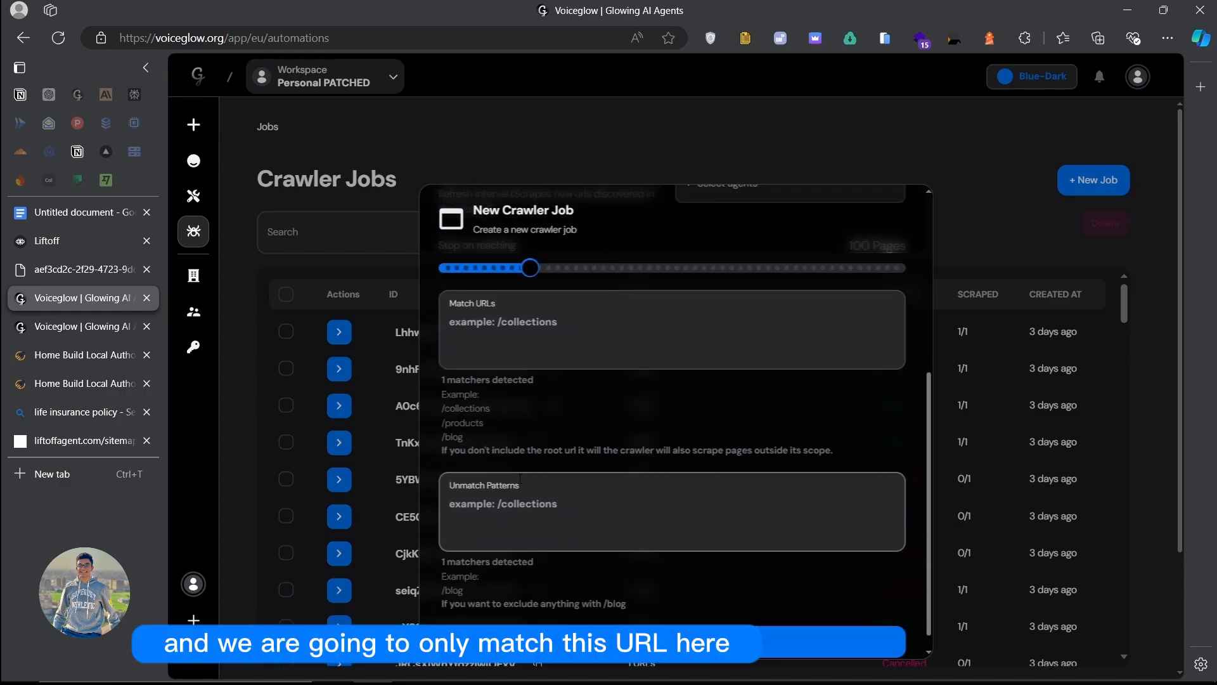
{"action": "left_click", "coordinate": [537, 345]}
{"action": "scroll", "coordinate": [570, 406], "scroll_direction": "up", "scroll_amount": 1}
{"action": "key", "text": "ctrl+v"}
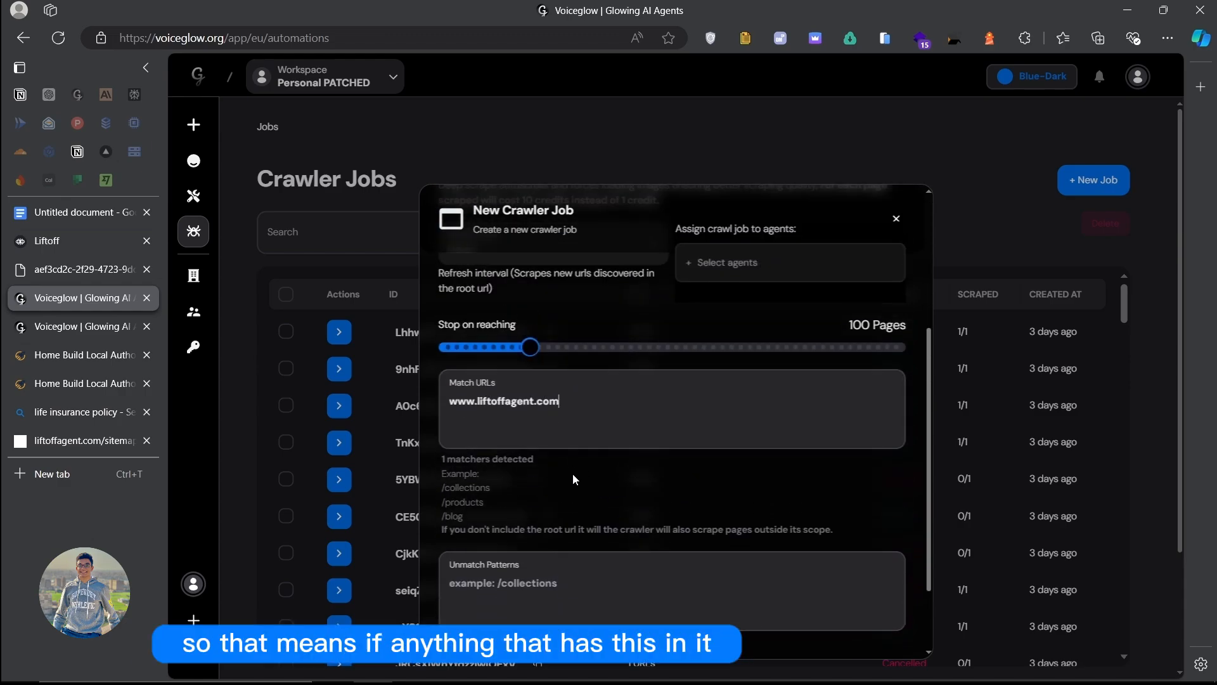
{"action": "left_click_drag", "start_coordinate": [562, 402], "coordinate": [412, 409]}
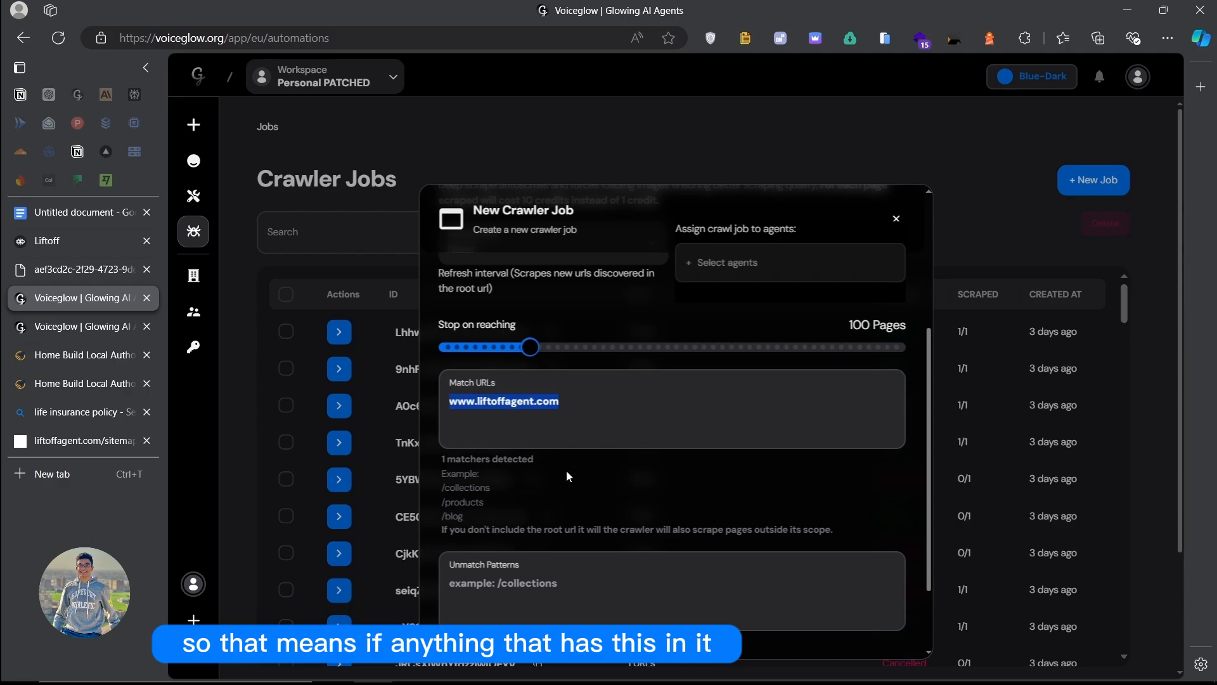
{"action": "scroll", "coordinate": [566, 471], "scroll_direction": "up", "scroll_amount": 3}
{"action": "left_click_drag", "start_coordinate": [515, 263], "coordinate": [598, 263]}
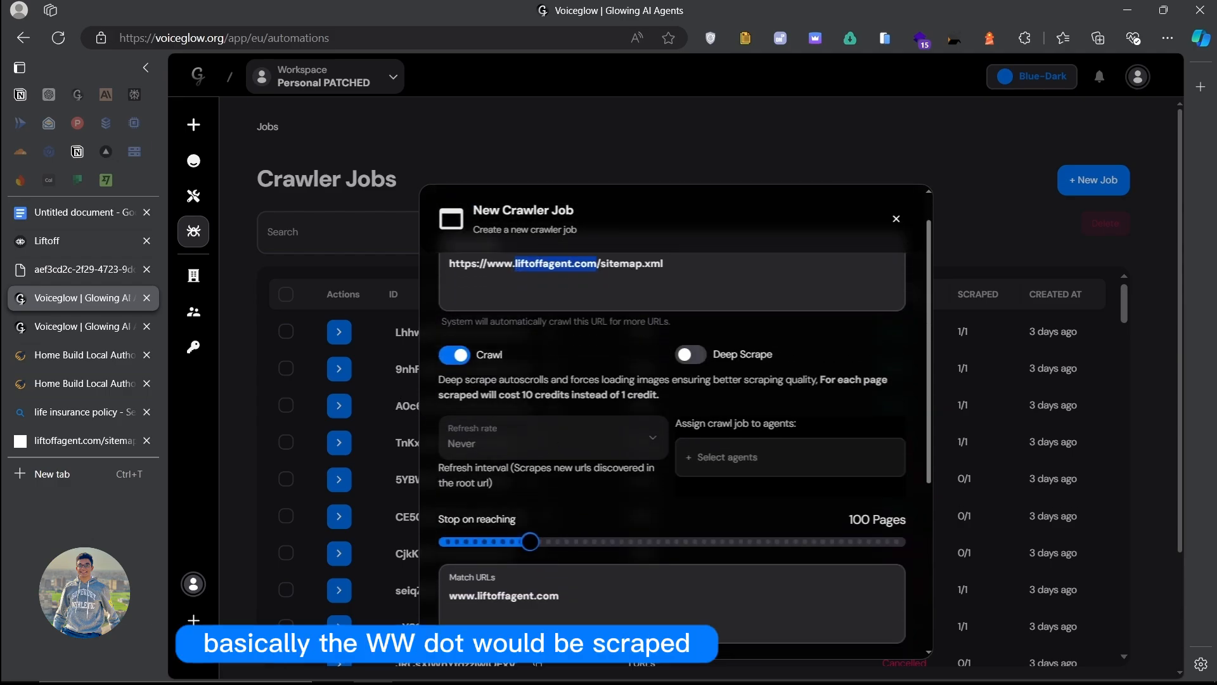
{"action": "scroll", "coordinate": [540, 460], "scroll_direction": "down", "scroll_amount": 1}
{"action": "scroll", "coordinate": [540, 460], "scroll_direction": "up", "scroll_amount": 2}
{"action": "scroll", "coordinate": [568, 489], "scroll_direction": "down", "scroll_amount": 5}
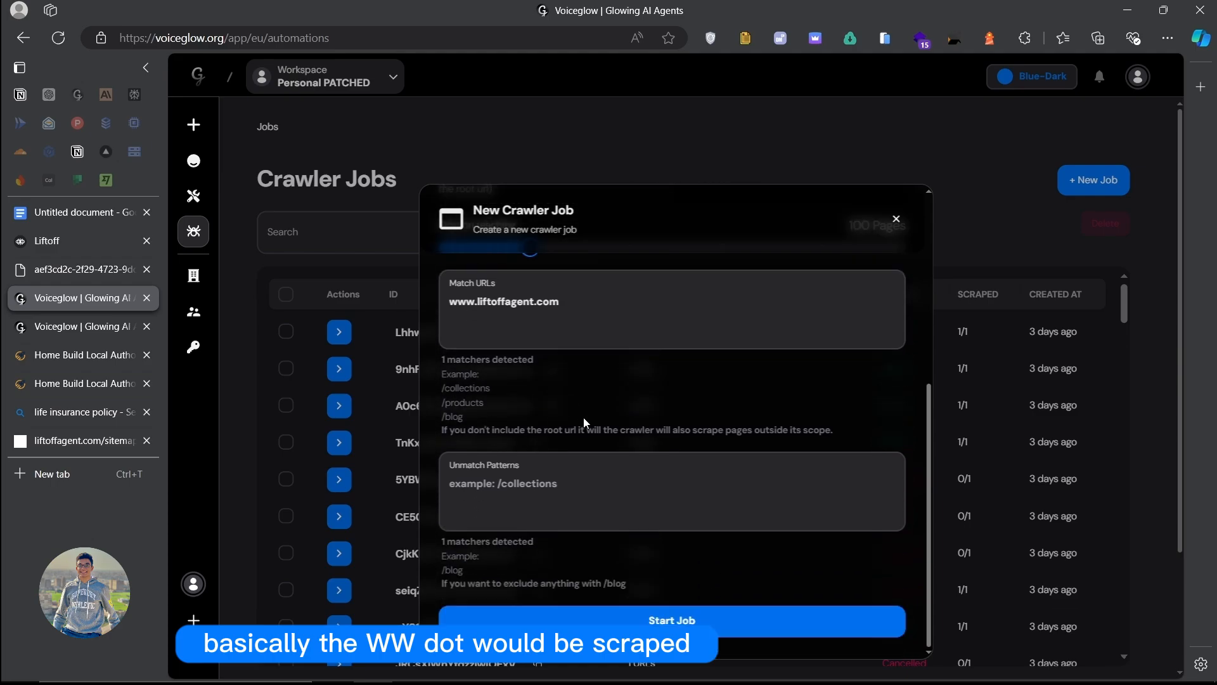
{"action": "left_click", "coordinate": [683, 618]}
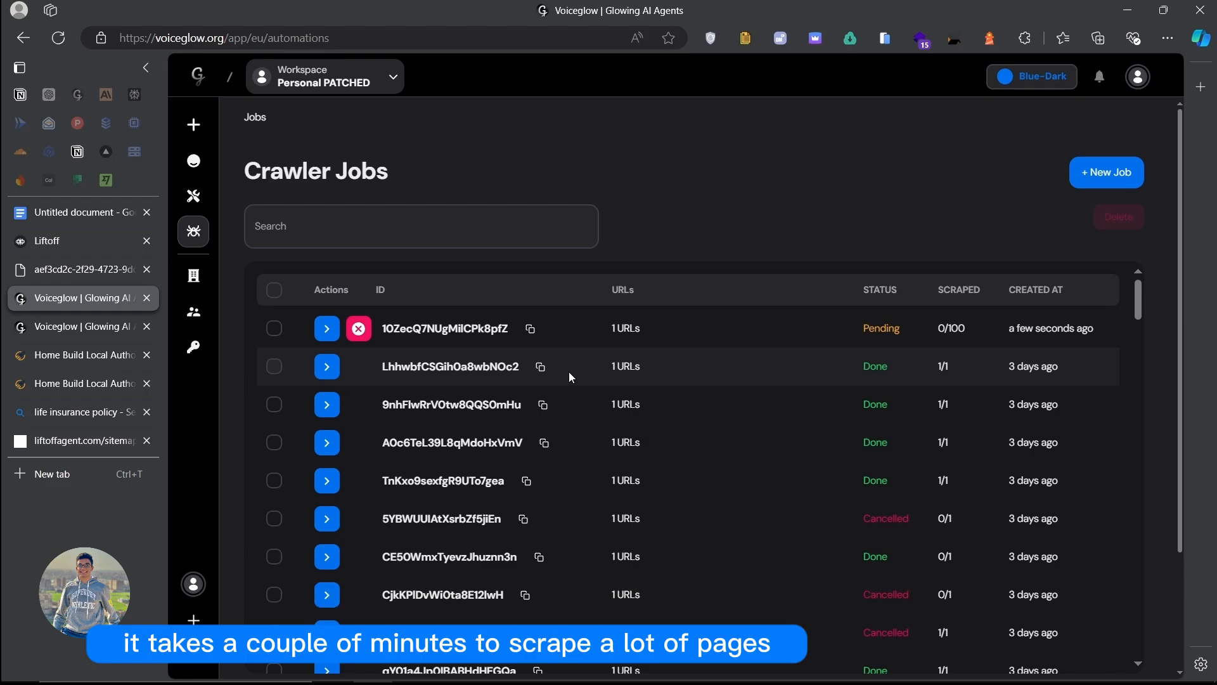
Step: Open the new crawl job and review the scraped sitemap.xml page's details
{"action": "left_click", "coordinate": [326, 333]}
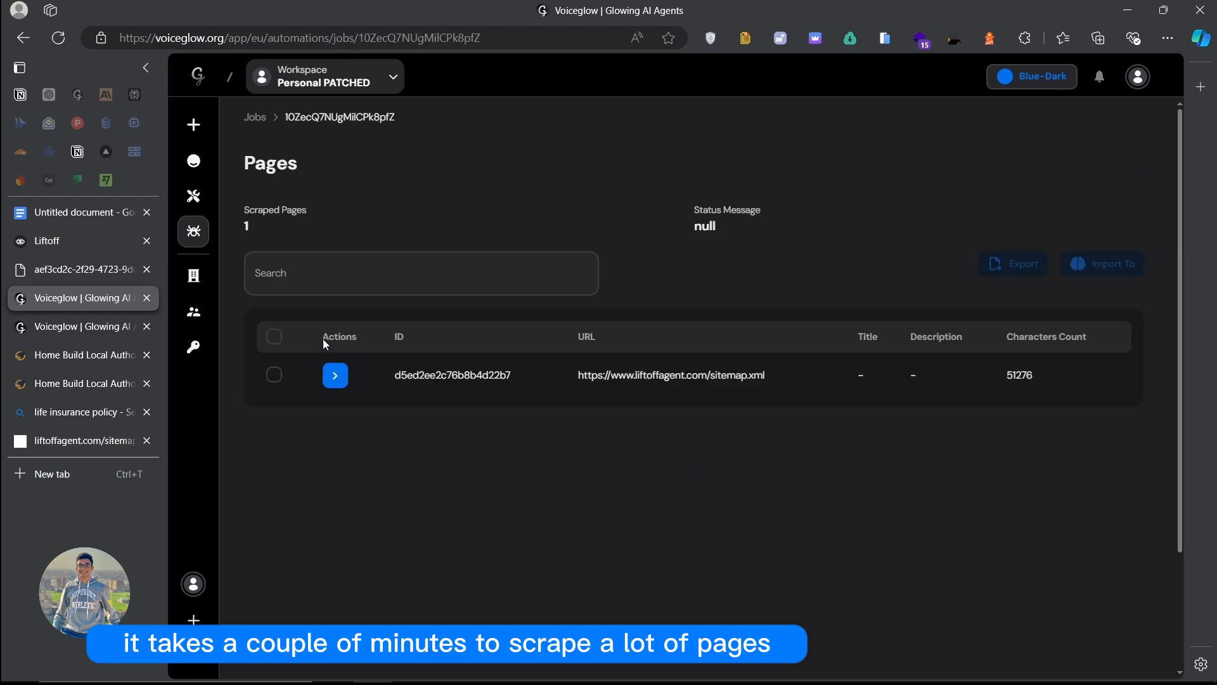
{"action": "left_click", "coordinate": [335, 380]}
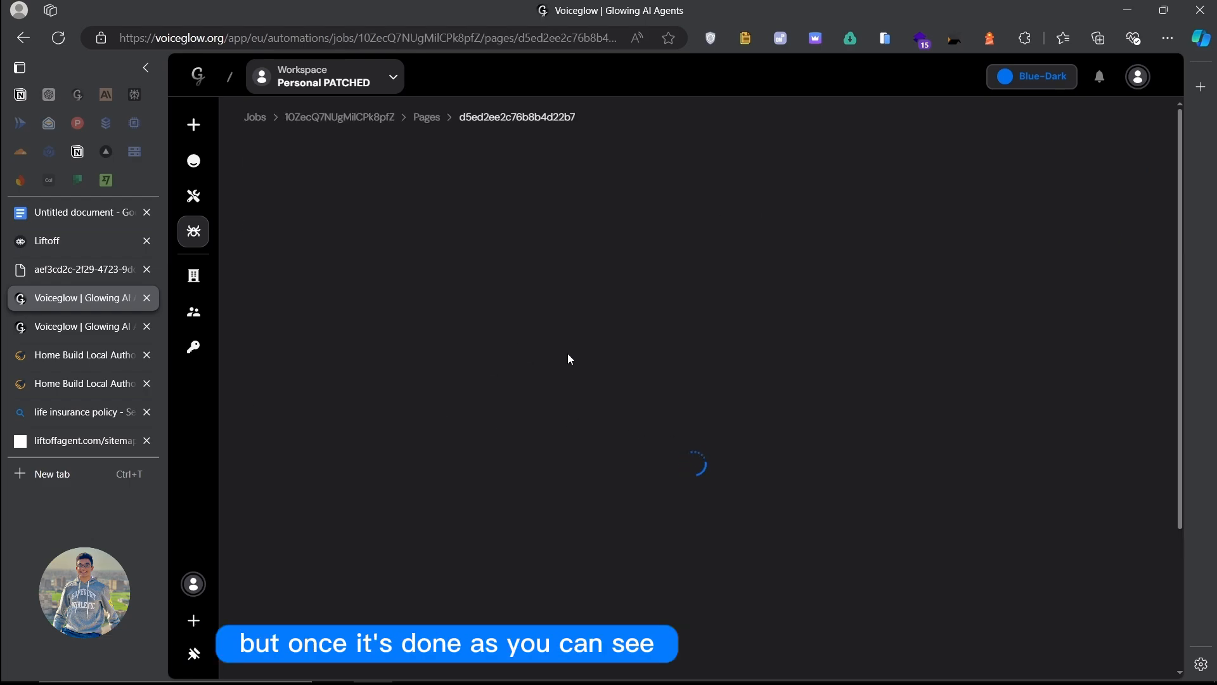
{"action": "scroll", "coordinate": [626, 371], "scroll_direction": "down", "scroll_amount": 5}
{"action": "scroll", "coordinate": [691, 435], "scroll_direction": "down", "scroll_amount": 5}
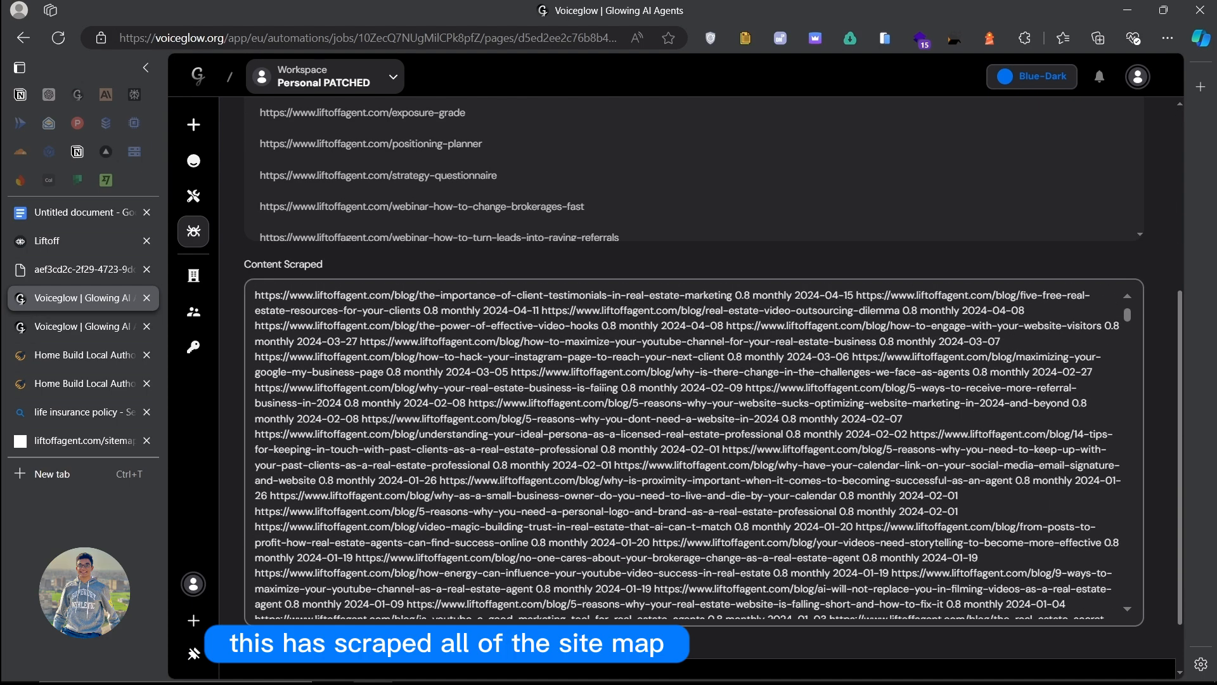
{"action": "scroll", "coordinate": [692, 435], "scroll_direction": "down", "scroll_amount": 3}
{"action": "left_click_drag", "start_coordinate": [1127, 333], "coordinate": [1155, 614]}
{"action": "scroll", "coordinate": [736, 222], "scroll_direction": "up", "scroll_amount": 5}
{"action": "scroll", "coordinate": [682, 263], "scroll_direction": "up", "scroll_amount": 5}
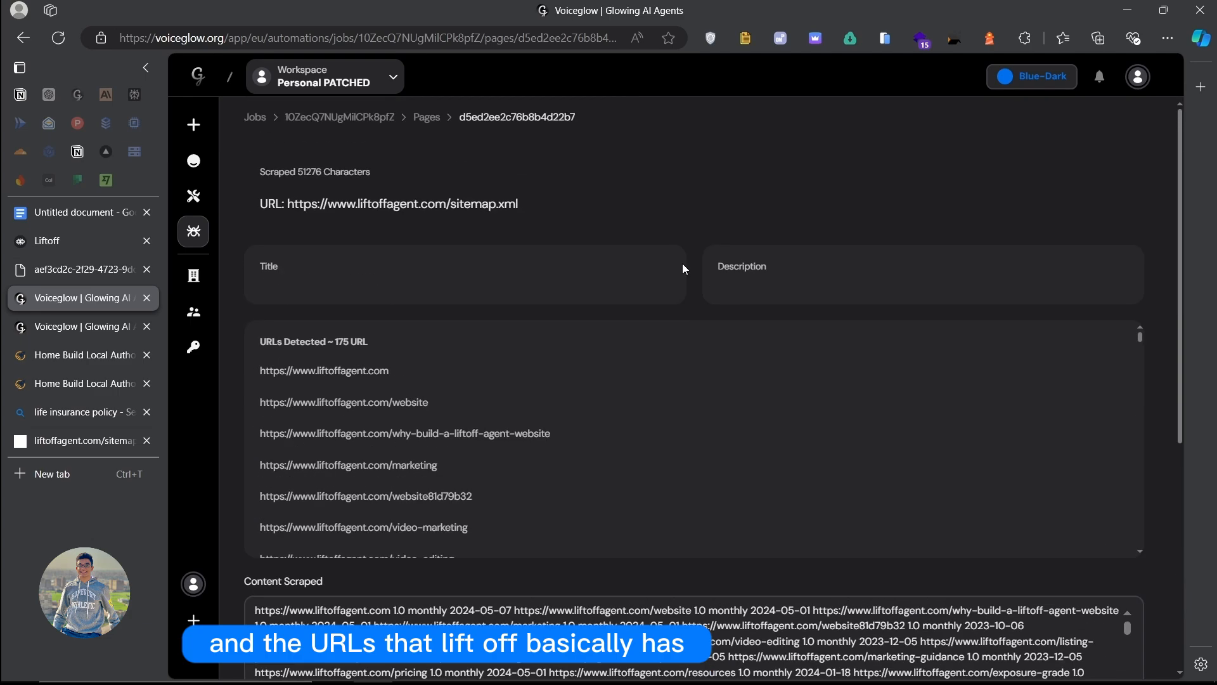
Step: Return to the job's Pages list and browse the scraped liftoffagent.com pages
{"action": "left_click", "coordinate": [426, 118]}
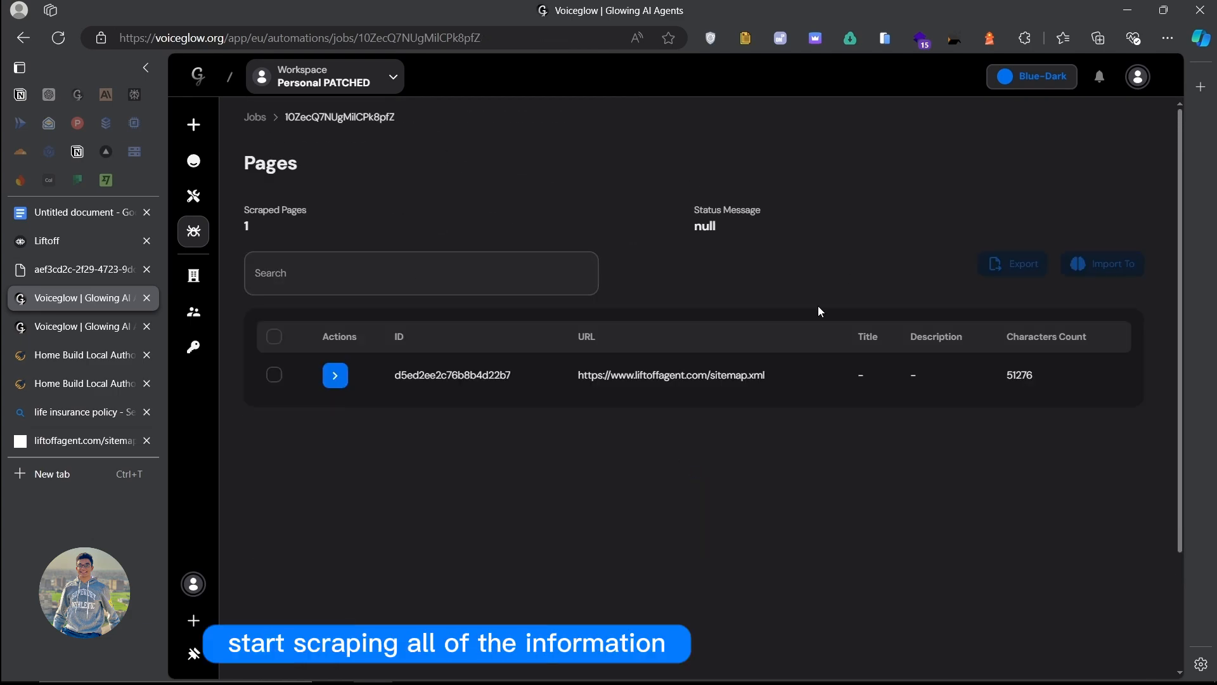
{"action": "scroll", "coordinate": [456, 285], "scroll_direction": "down", "scroll_amount": 3}
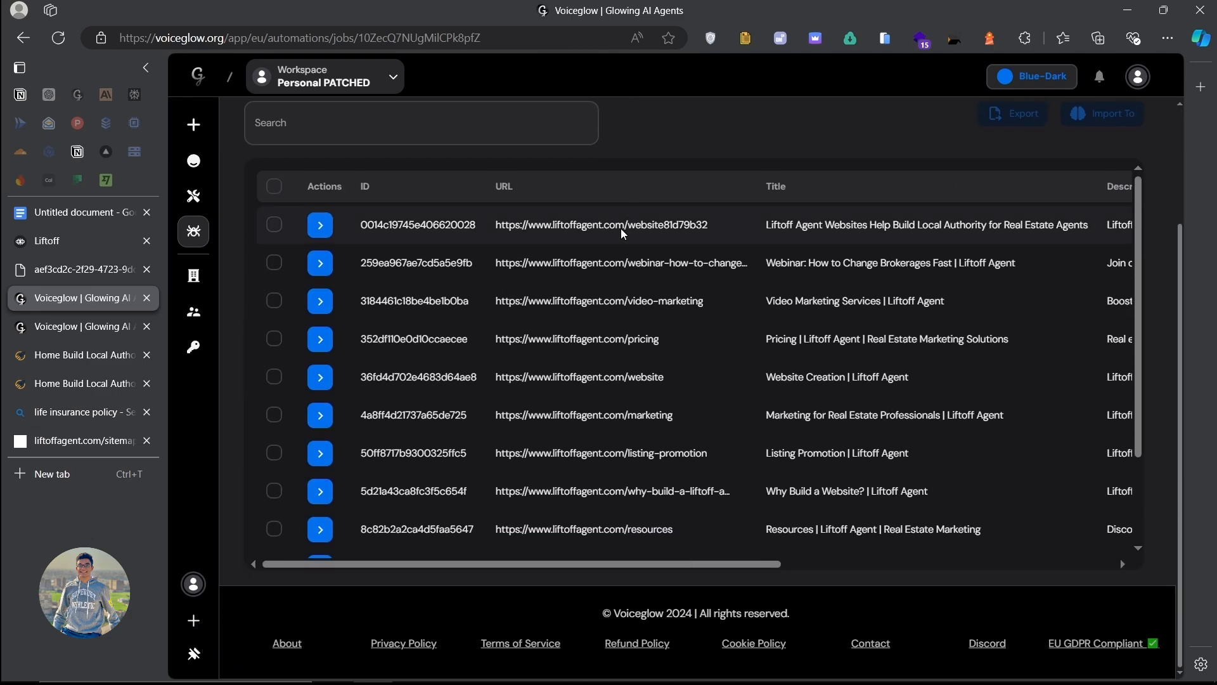
{"action": "scroll", "coordinate": [472, 343], "scroll_direction": "down", "scroll_amount": 2}
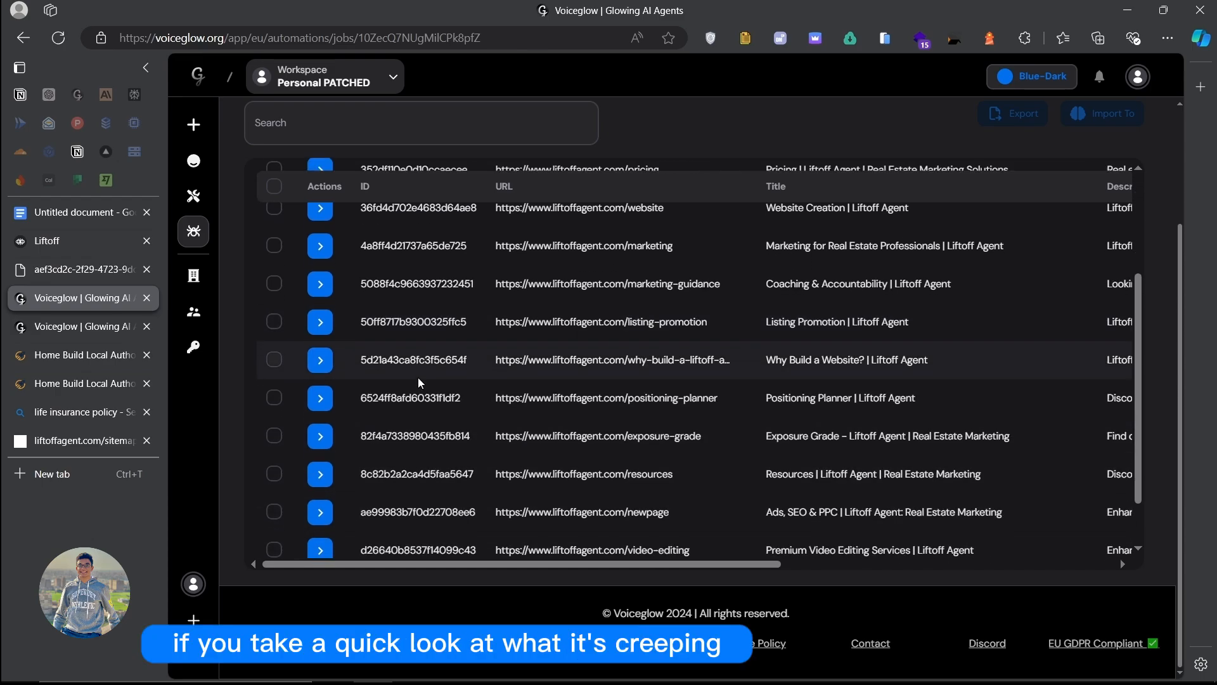
{"action": "scroll", "coordinate": [482, 387], "scroll_direction": "down", "scroll_amount": 1}
{"action": "scroll", "coordinate": [390, 400], "scroll_direction": "up", "scroll_amount": 1}
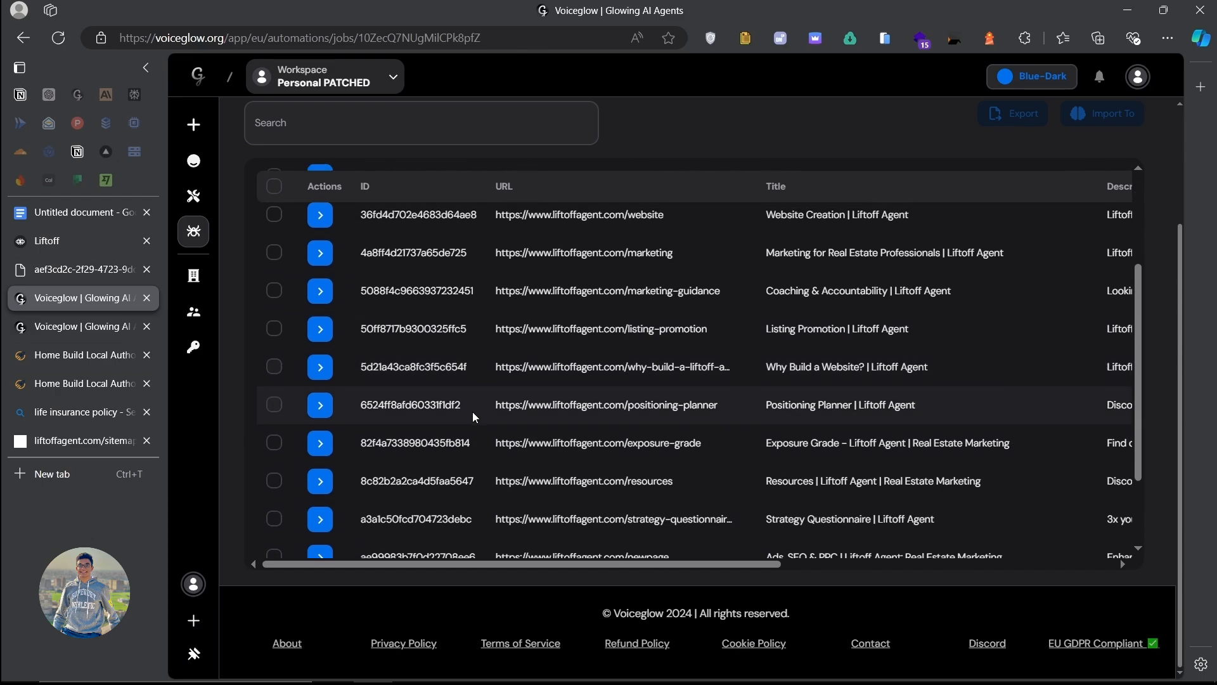
Step: Review the why-build-a-liftoff-agent-website page's scraped title and content, then go back to Pages
{"action": "left_click", "coordinate": [382, 383]}
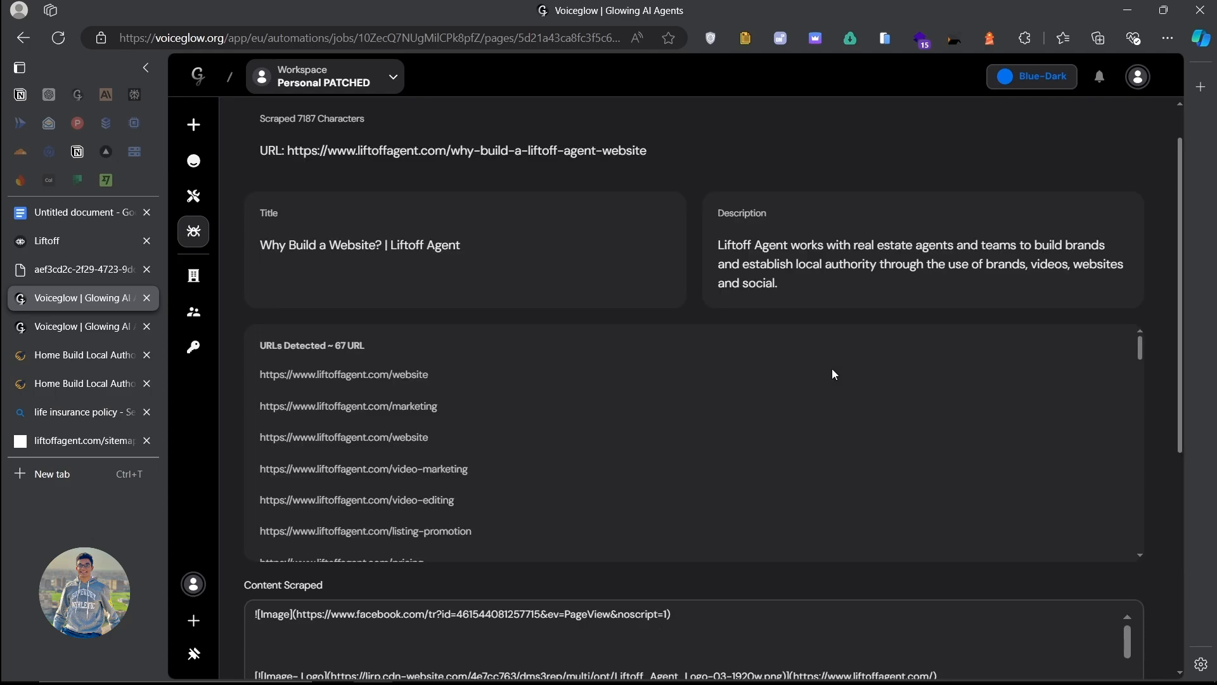
{"action": "left_click_drag", "start_coordinate": [461, 246], "coordinate": [246, 250]}
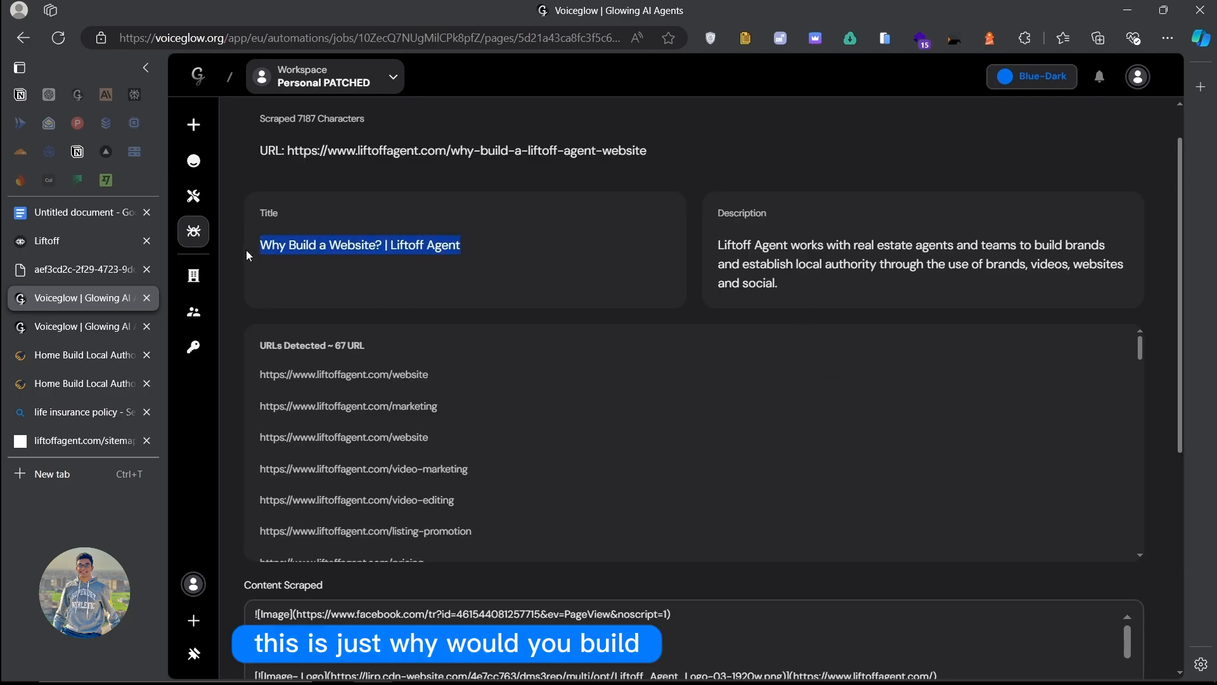
{"action": "left_click", "coordinate": [407, 261]}
{"action": "scroll", "coordinate": [531, 139], "scroll_direction": "down", "scroll_amount": 6}
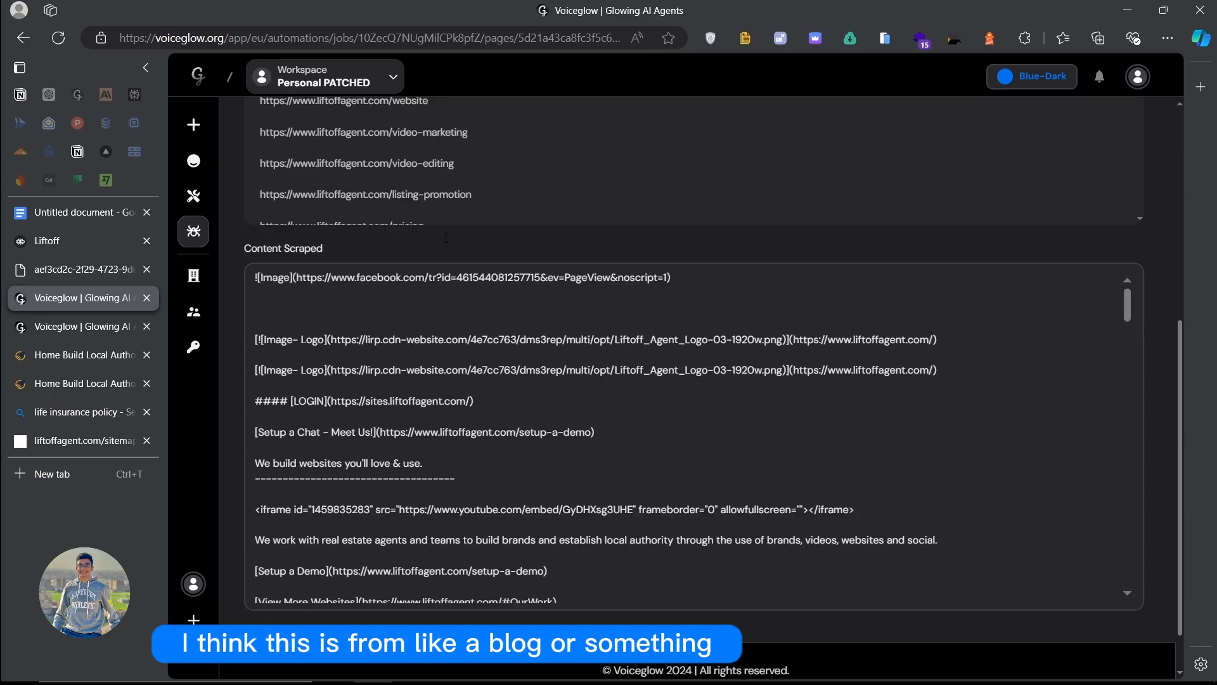
{"action": "scroll", "coordinate": [503, 380], "scroll_direction": "down", "scroll_amount": 10}
{"action": "scroll", "coordinate": [502, 381], "scroll_direction": "down", "scroll_amount": 8}
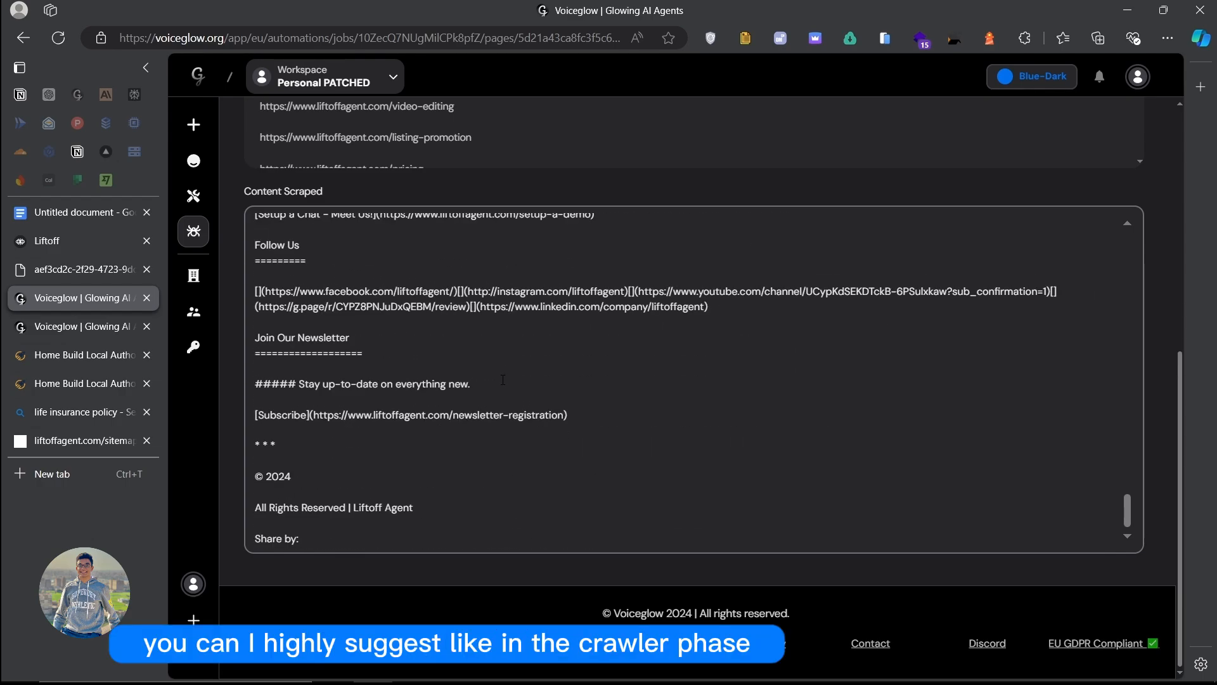
{"action": "scroll", "coordinate": [503, 379], "scroll_direction": "up", "scroll_amount": 15}
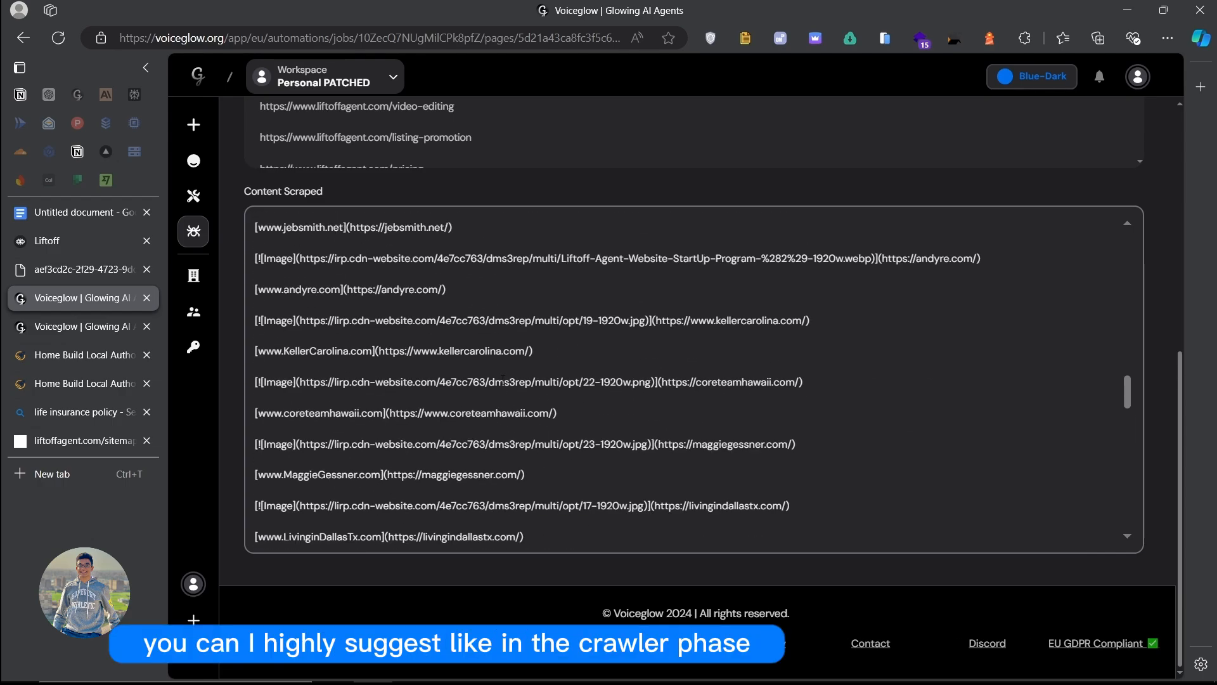
{"action": "scroll", "coordinate": [508, 377], "scroll_direction": "up", "scroll_amount": 6}
{"action": "scroll", "coordinate": [508, 376], "scroll_direction": "down", "scroll_amount": 3}
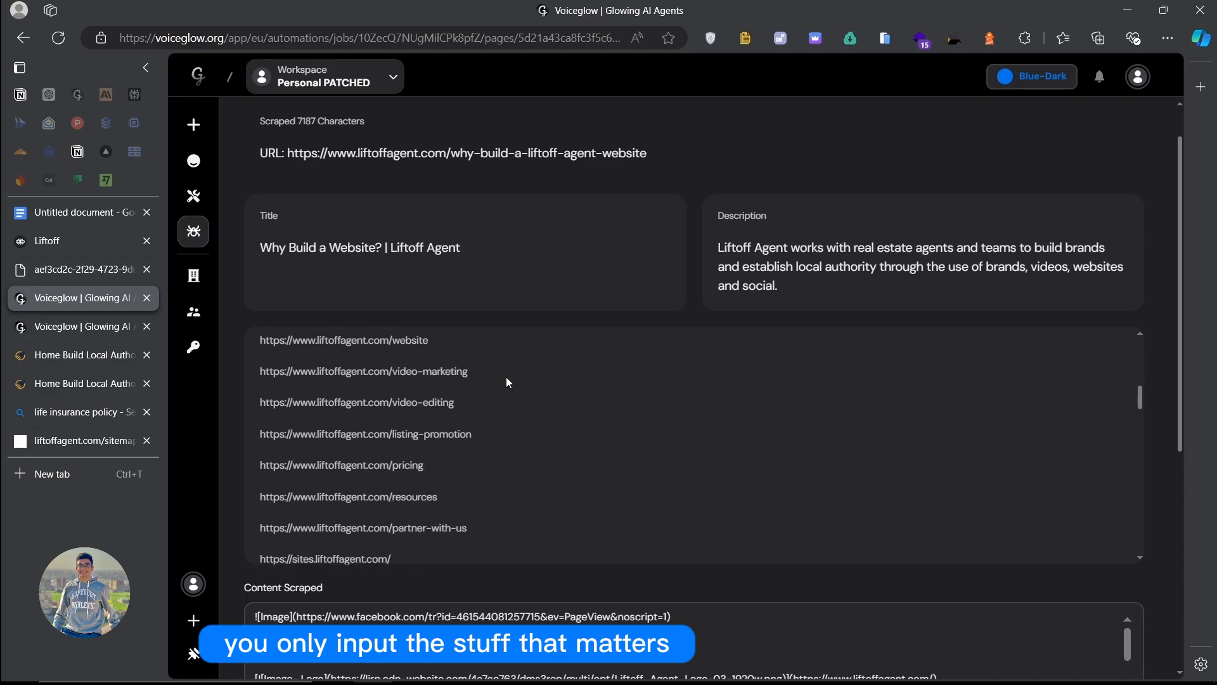
{"action": "scroll", "coordinate": [534, 316], "scroll_direction": "down", "scroll_amount": 6}
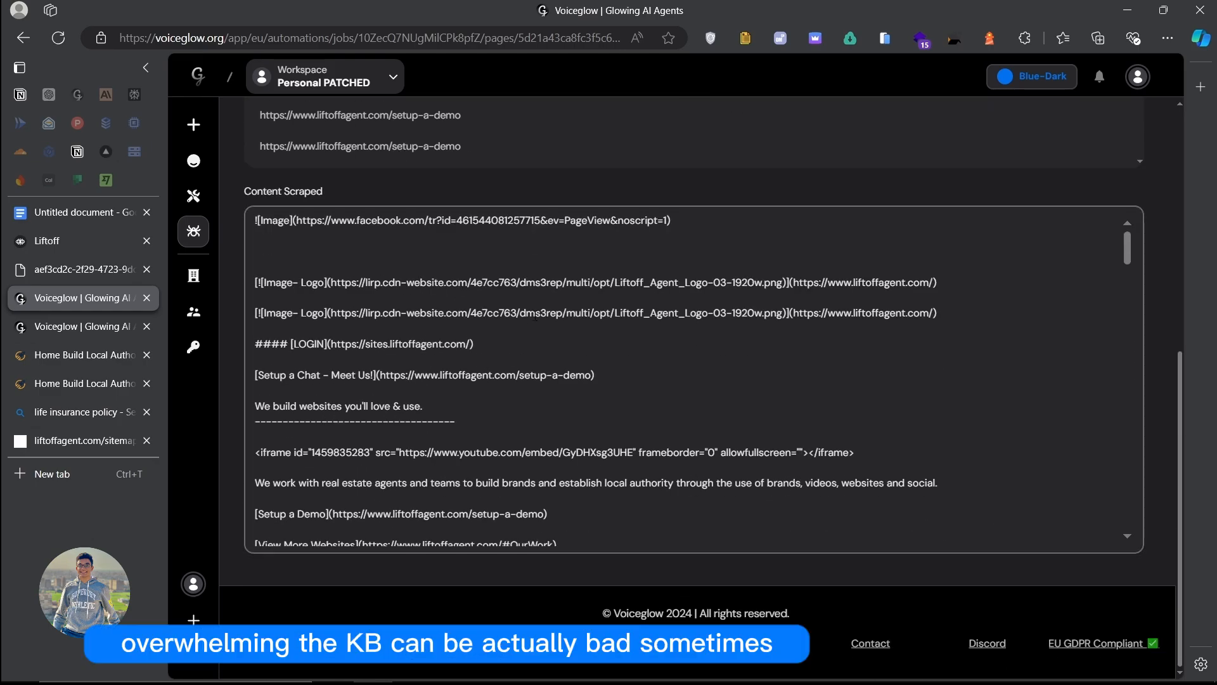
{"action": "key", "text": "alt+Left"}
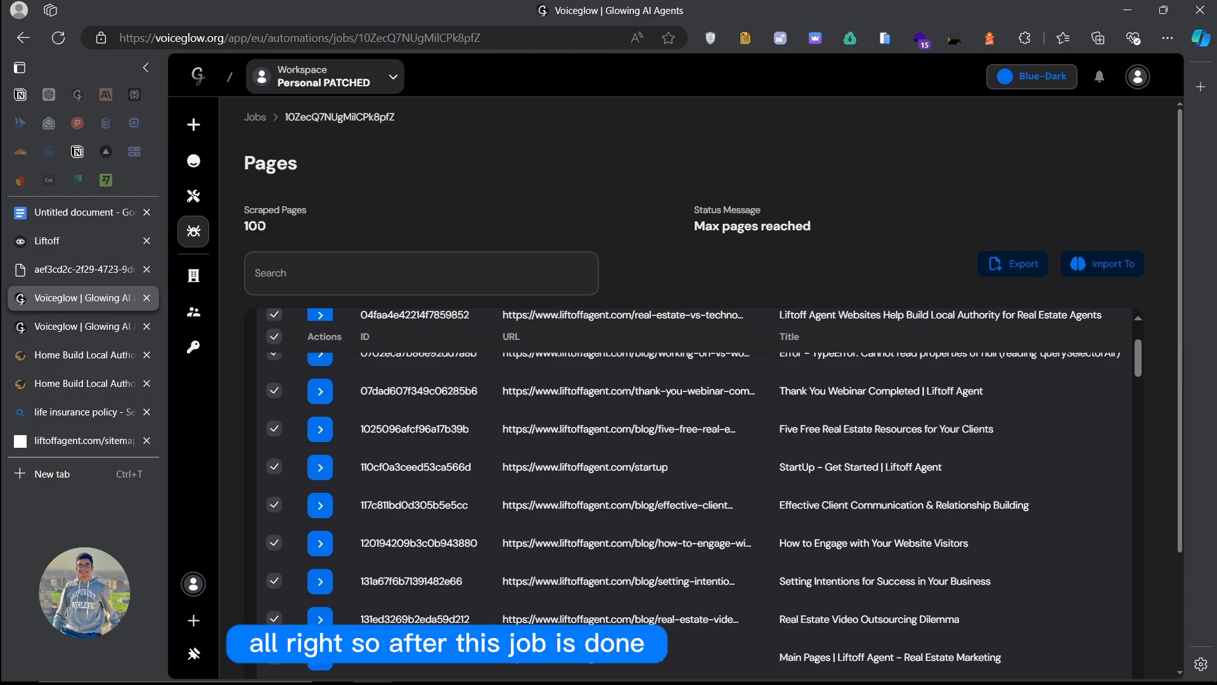
{"action": "scroll", "coordinate": [1120, 558], "scroll_direction": "down", "scroll_amount": 5}
{"action": "scroll", "coordinate": [1121, 558], "scroll_direction": "up", "scroll_amount": 8}
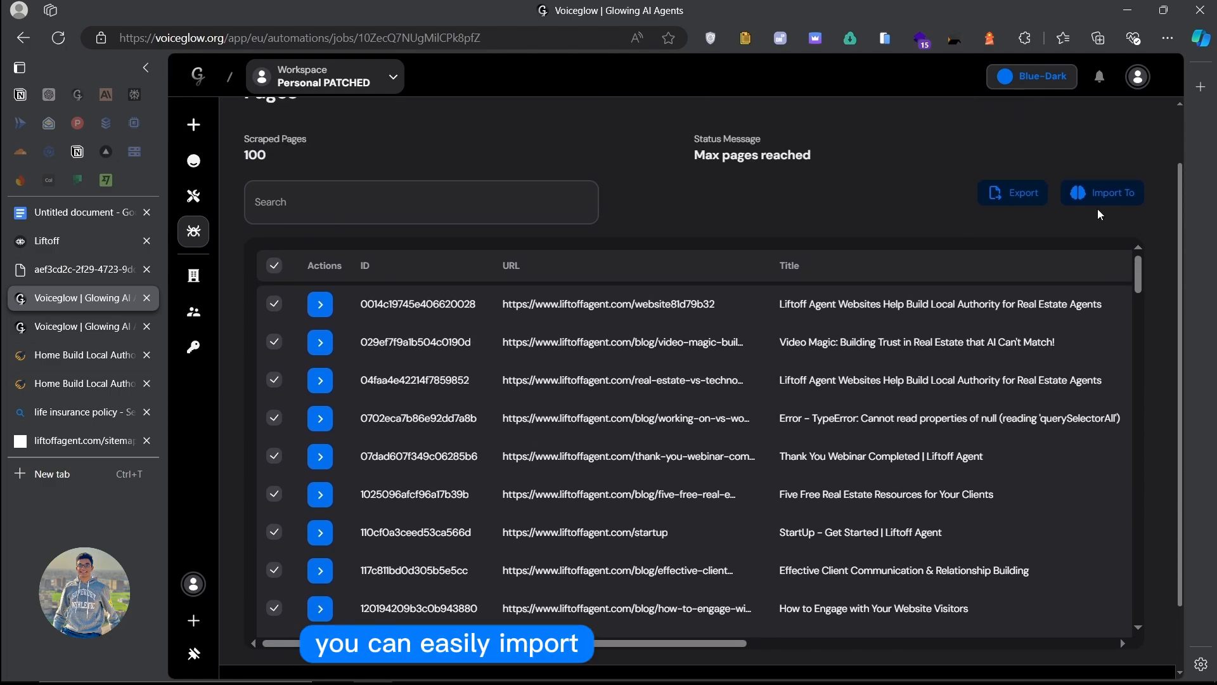
{"action": "left_click", "coordinate": [1089, 198]}
{"action": "scroll", "coordinate": [577, 381], "scroll_direction": "down", "scroll_amount": 8}
{"action": "scroll", "coordinate": [580, 386], "scroll_direction": "up", "scroll_amount": 4}
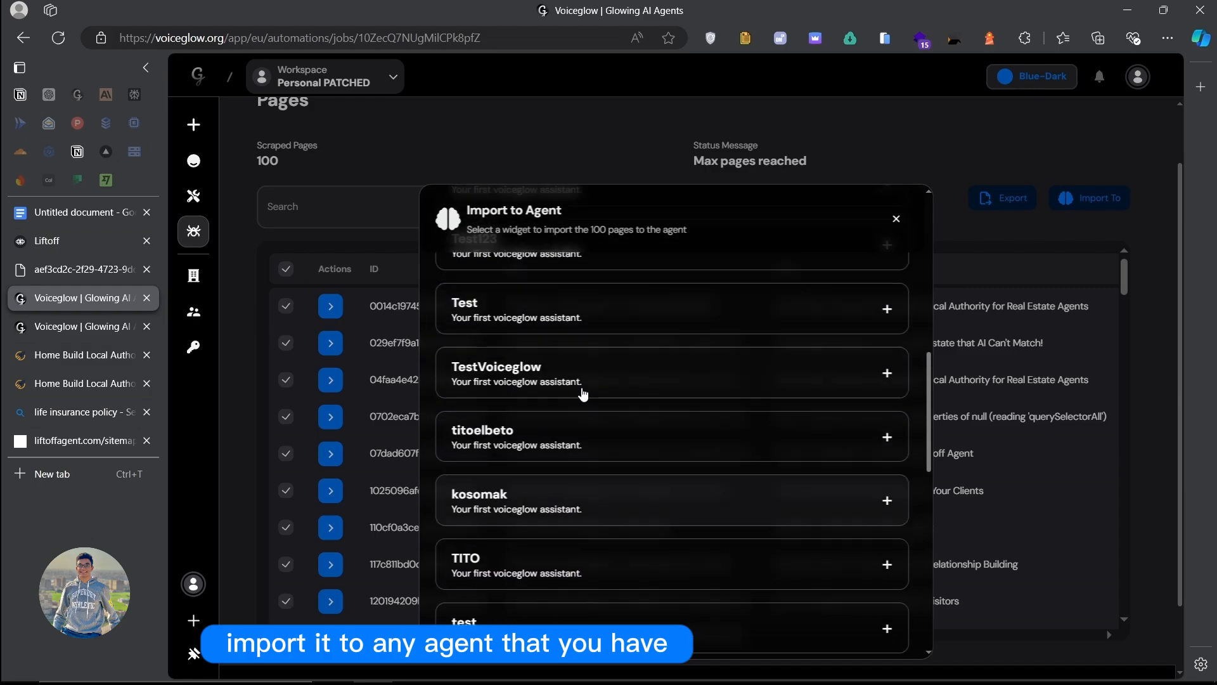
{"action": "scroll", "coordinate": [583, 394], "scroll_direction": "up", "scroll_amount": 5}
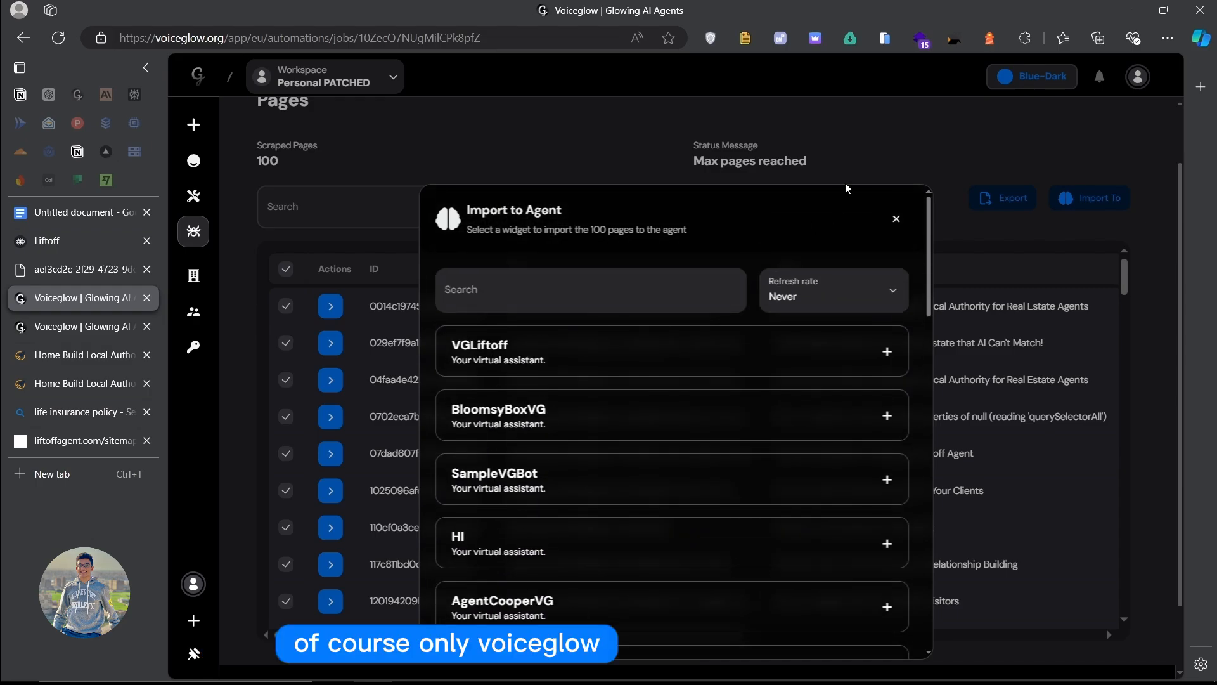
{"action": "left_click", "coordinate": [1000, 197]}
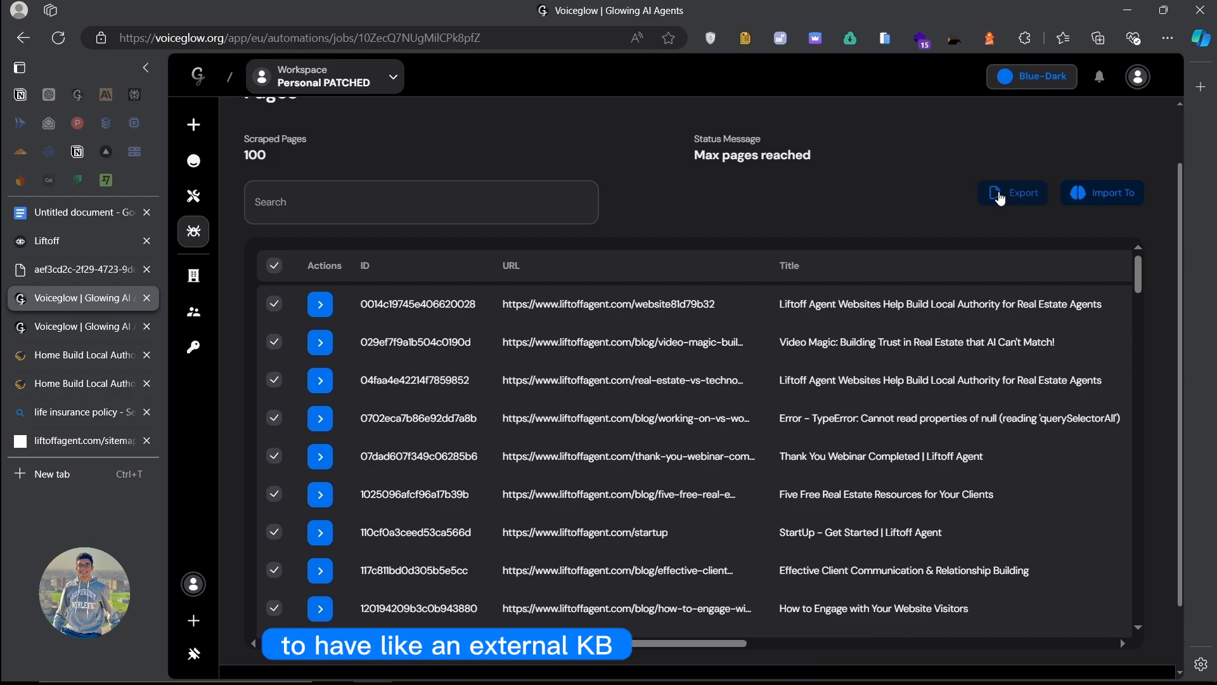
{"action": "scroll", "coordinate": [684, 401], "scroll_direction": "down", "scroll_amount": 15}
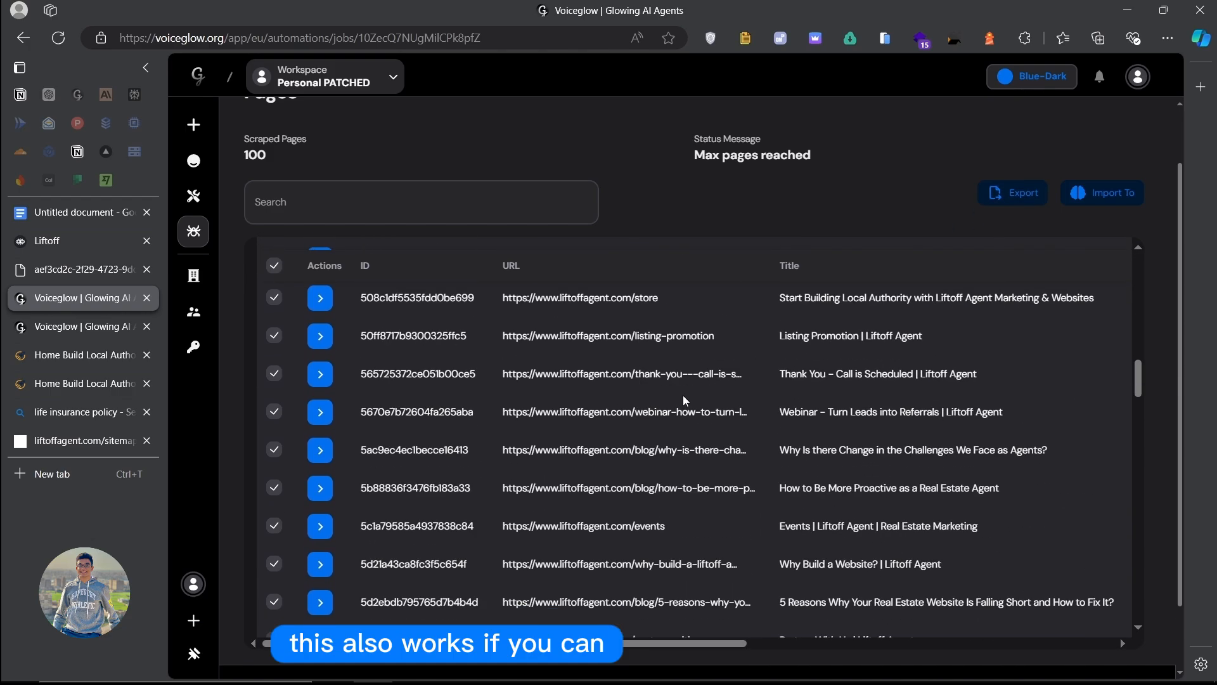
Step: Export the crawler job's 100 scraped pages and go to All Tools
{"action": "left_click", "coordinate": [1015, 192]}
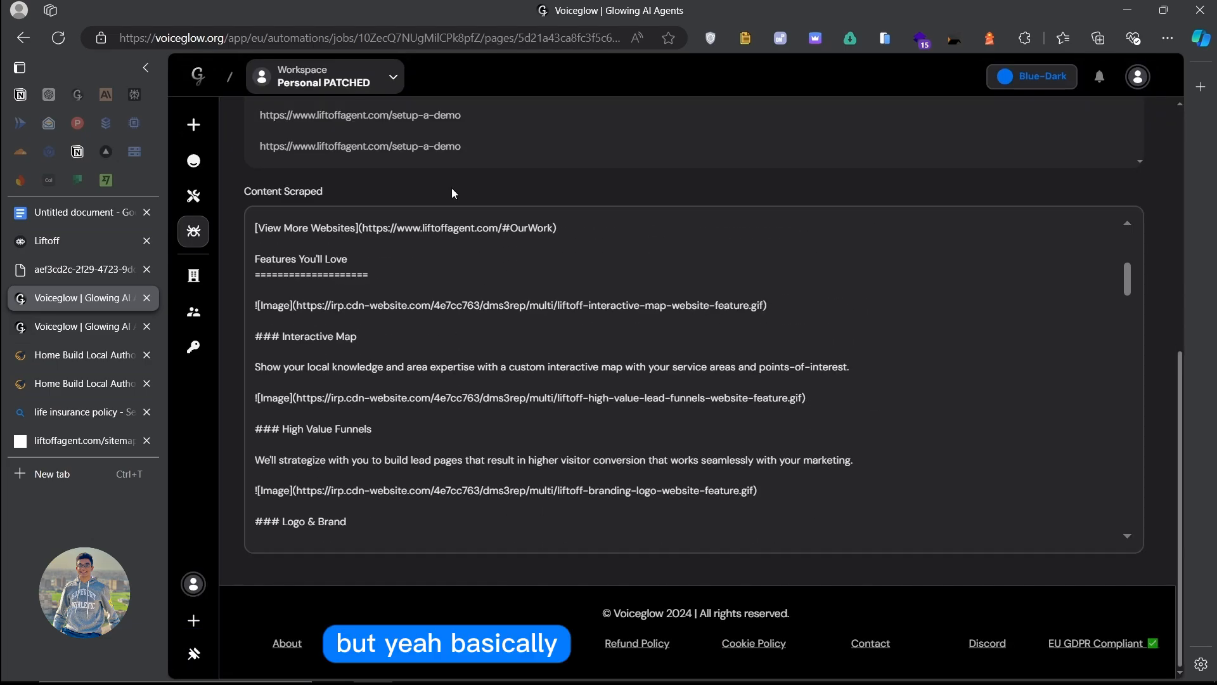
{"action": "scroll", "coordinate": [452, 188], "scroll_direction": "up", "scroll_amount": 8}
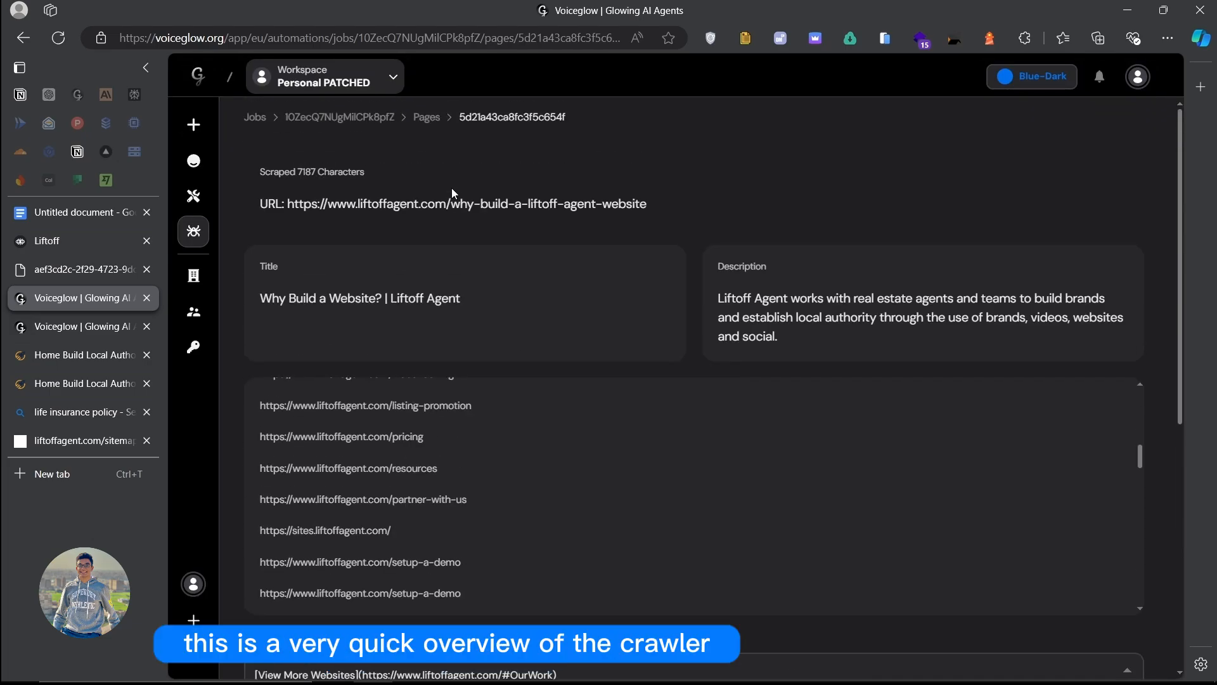
{"action": "left_click", "coordinate": [193, 196]}
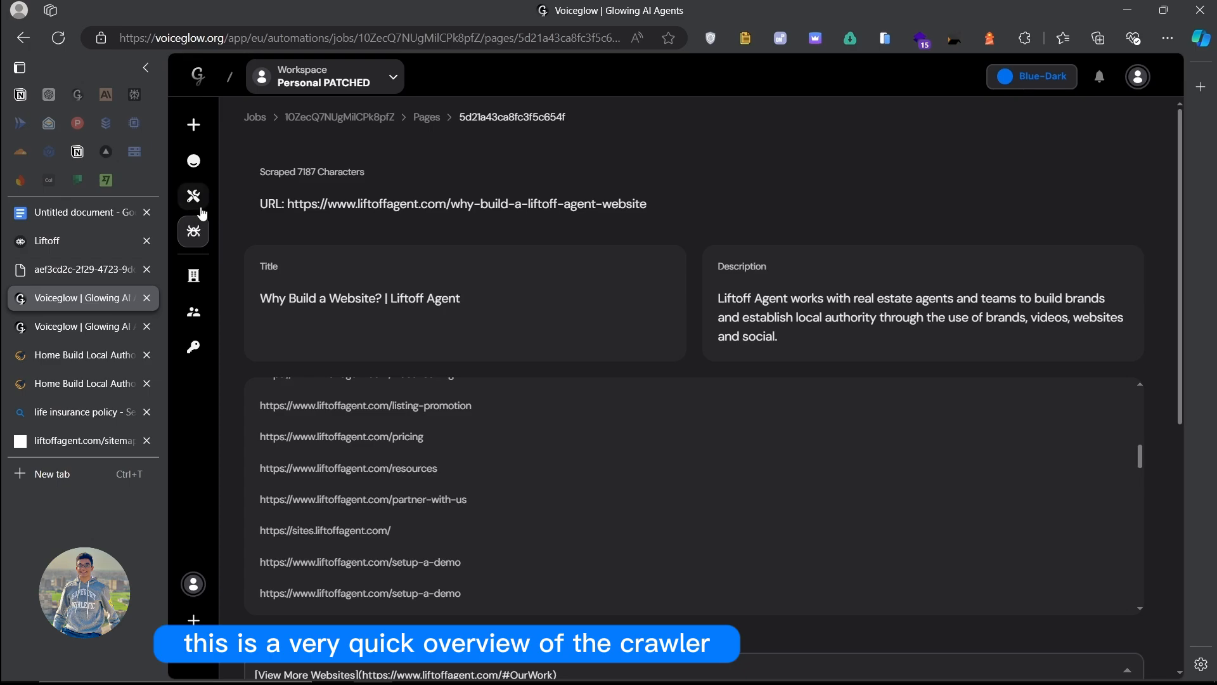